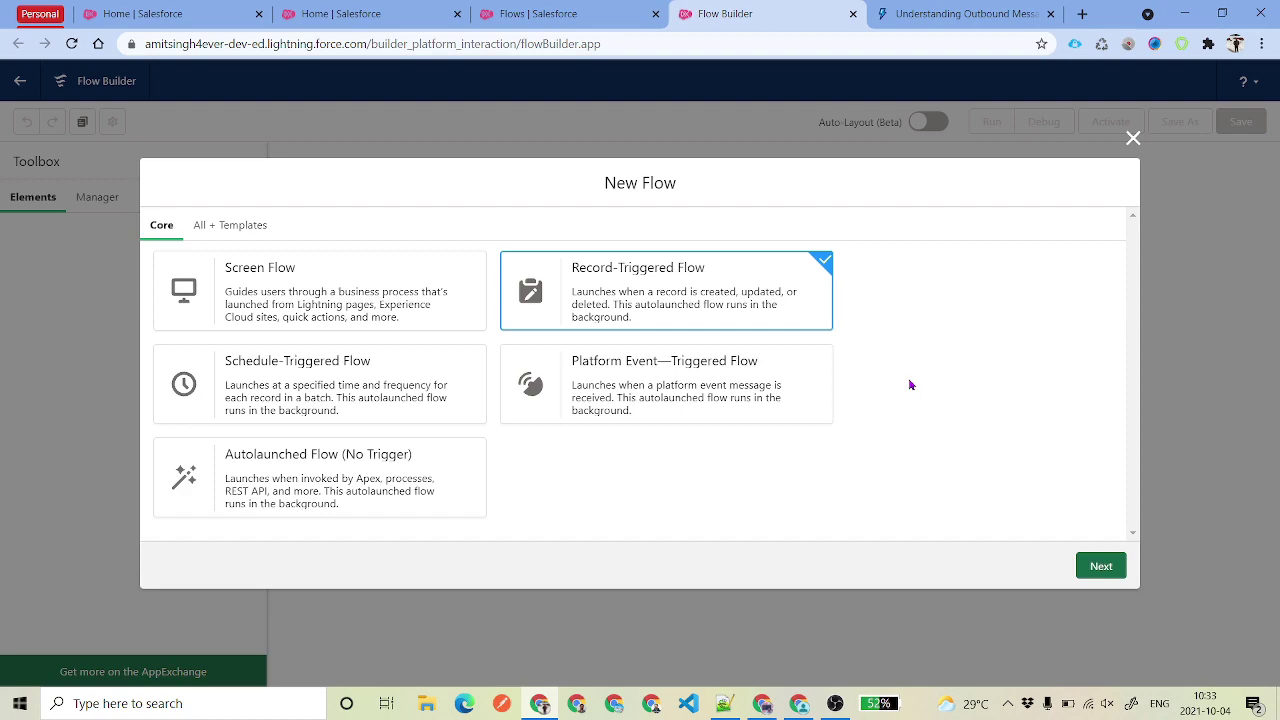
- Leave Flow Builder for the 'Understanding Outbound Messaging' documentation tab
left_click(915, 14)
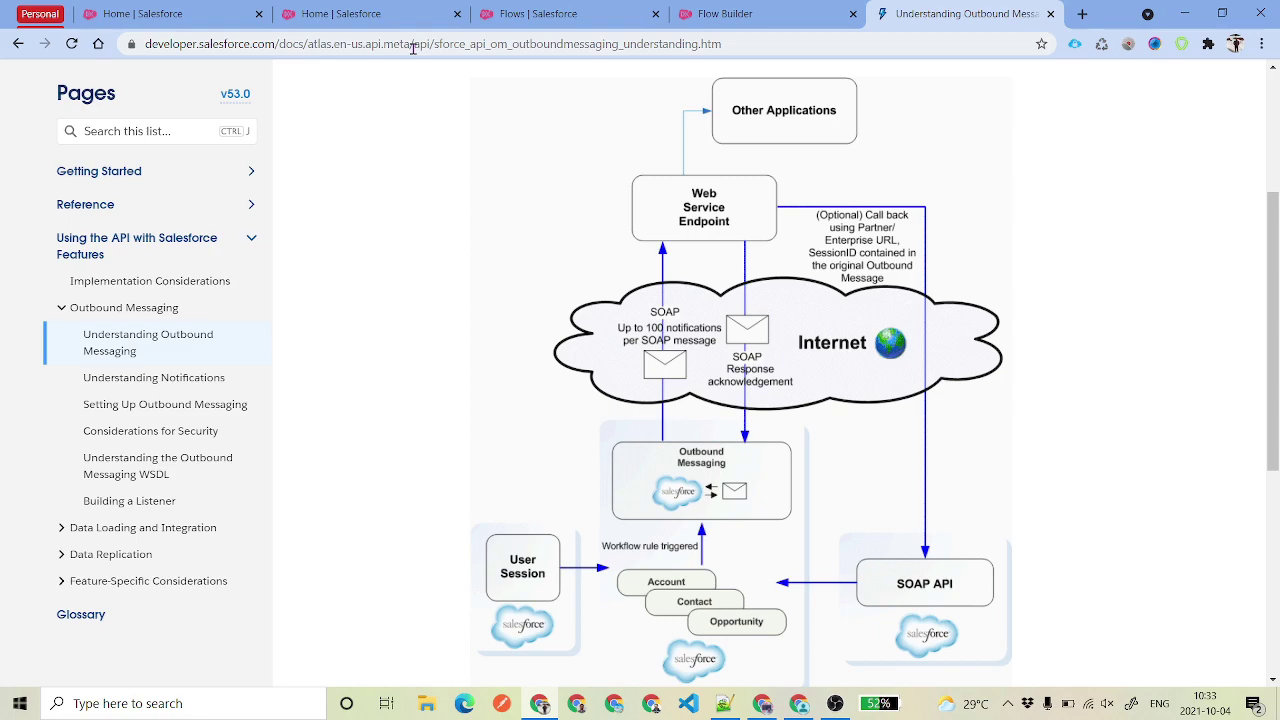
scroll(435, 296, "down", 1)
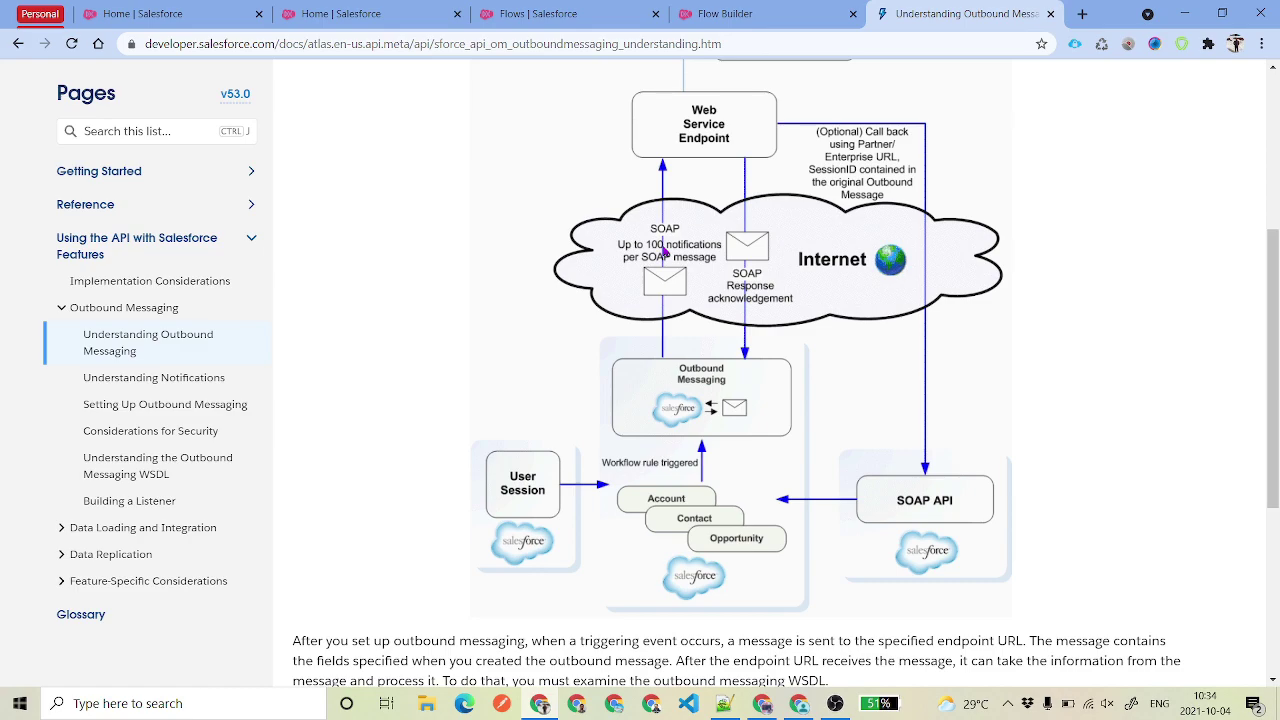
- Review the outbound messaging diagram again, then return to the 'Flows | Salesforce' setup list
scroll(664, 254, "up", 1)
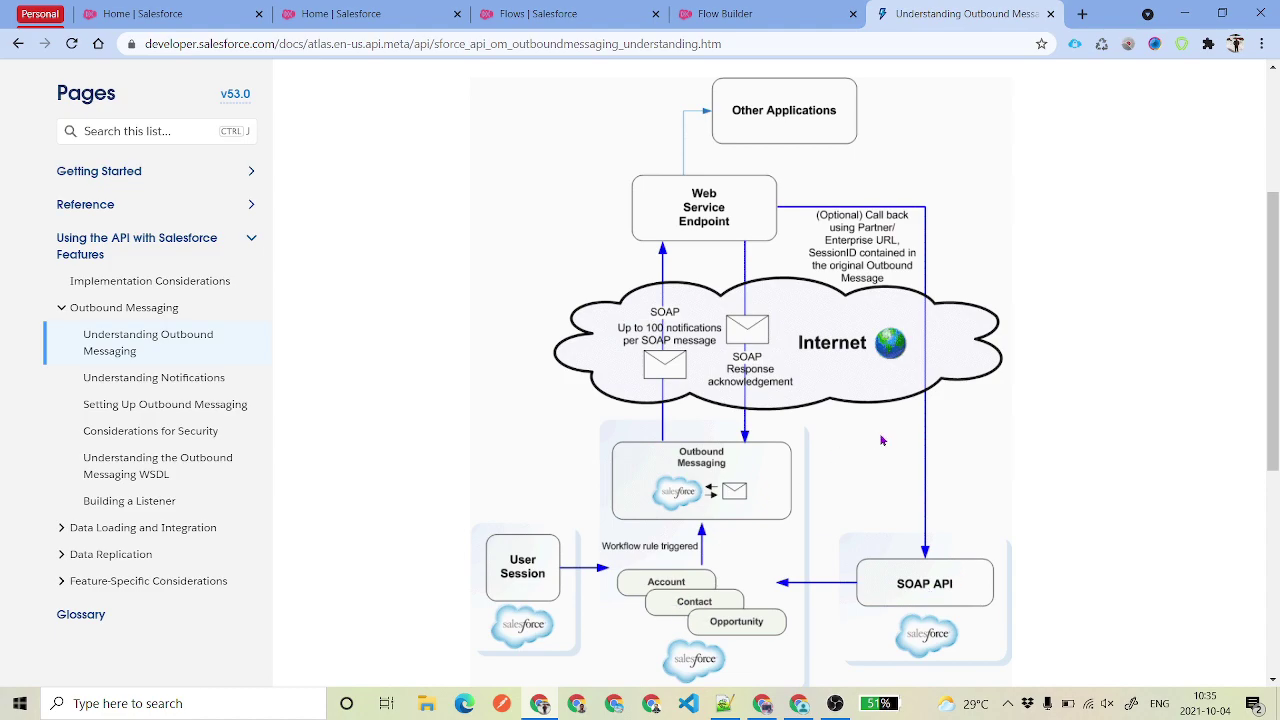
scroll(835, 429, "down", 1)
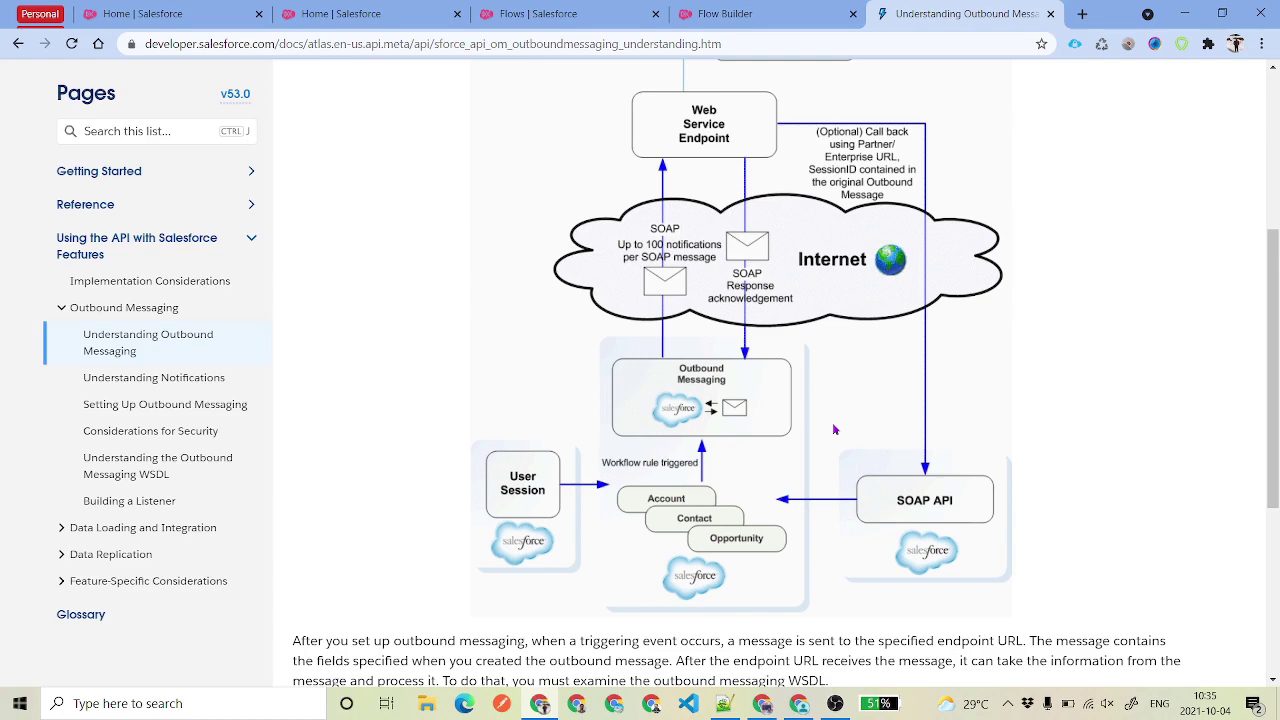
left_click(562, 12)
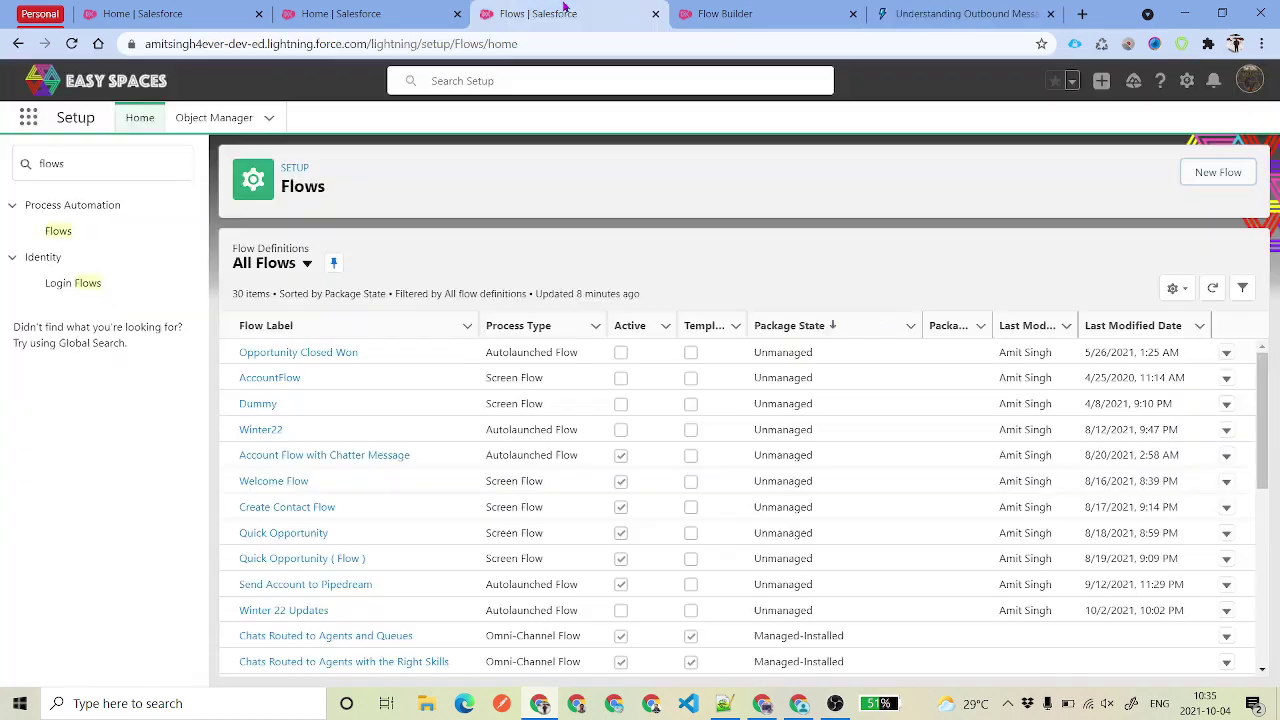
- Find Outbound Messages through the Quick Find search for 'outbound' and start a new outbound message
left_click(380, 13)
left_click(55, 164)
double_click(55, 164)
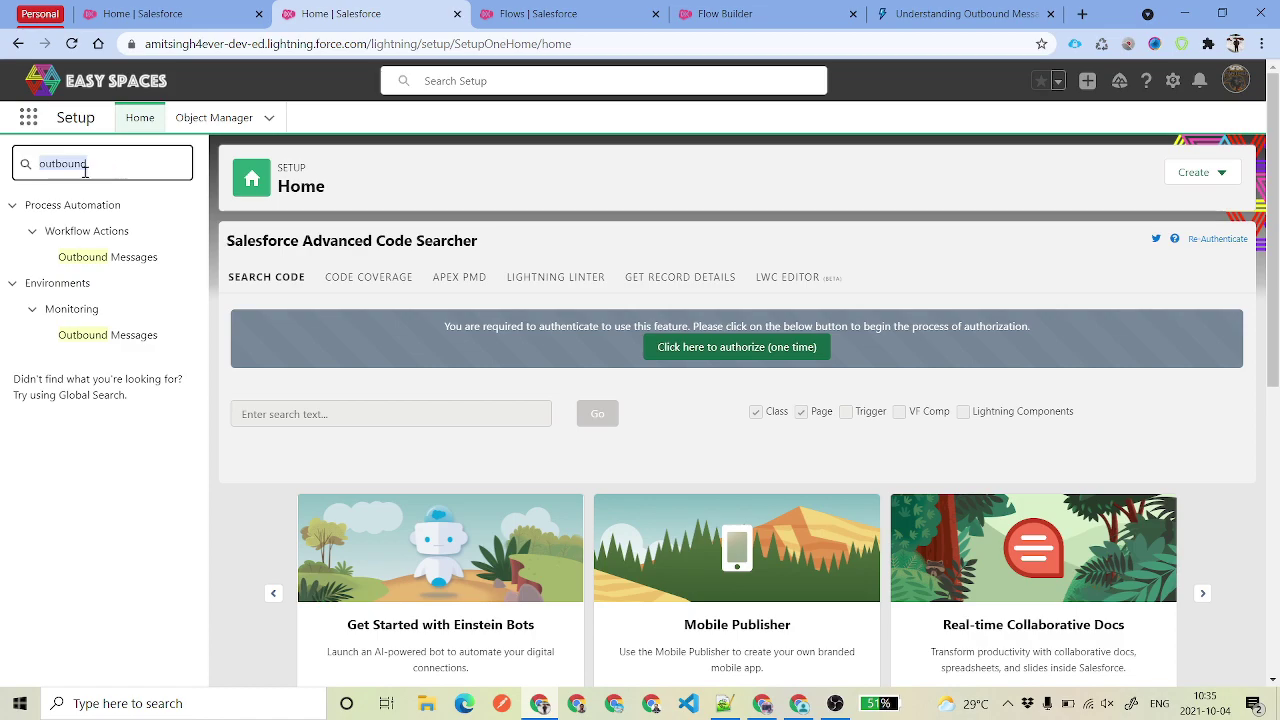
left_click(125, 255)
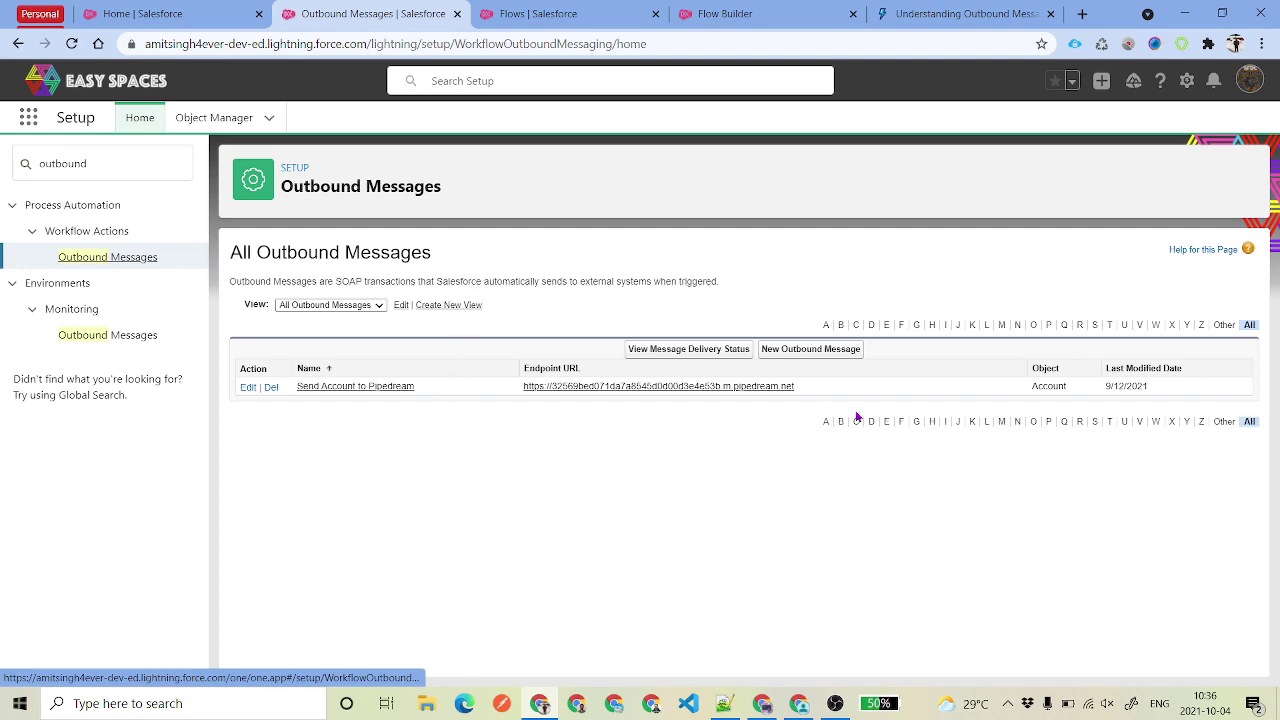
left_click(787, 358)
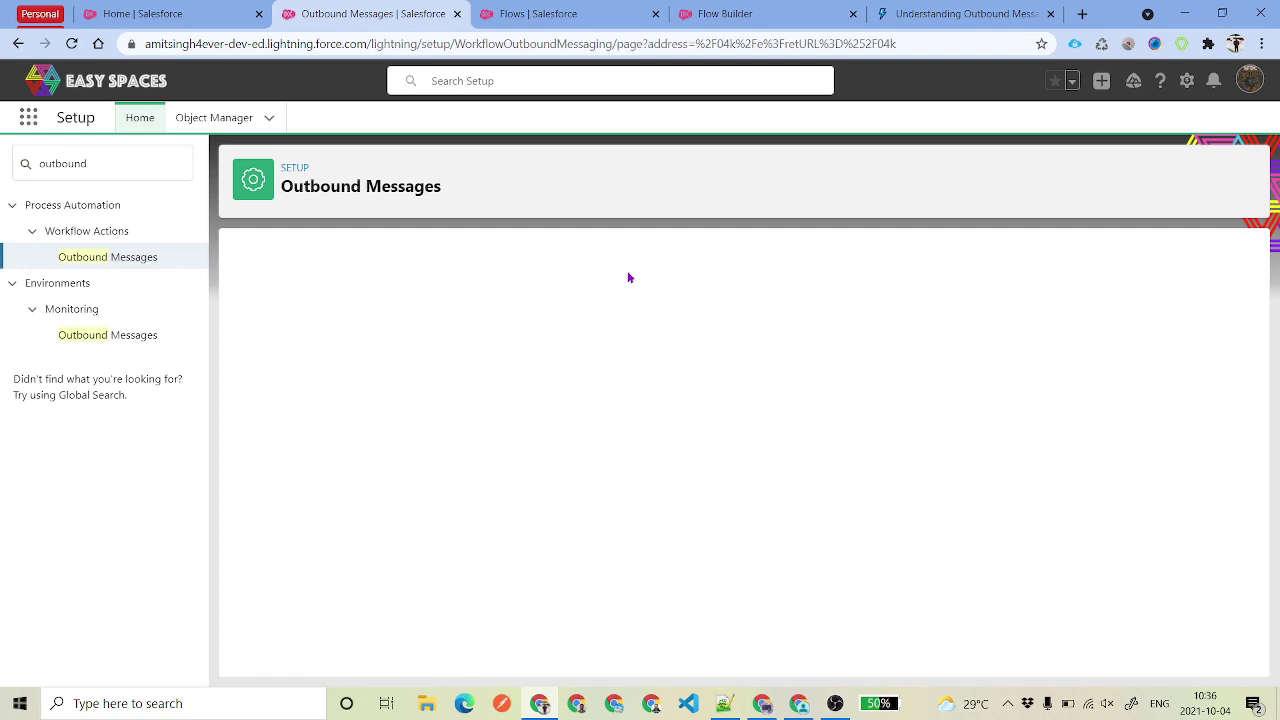
- Choose Opportunity as the object and name the message 'Opportunity Outbound Message'
left_click(543, 396)
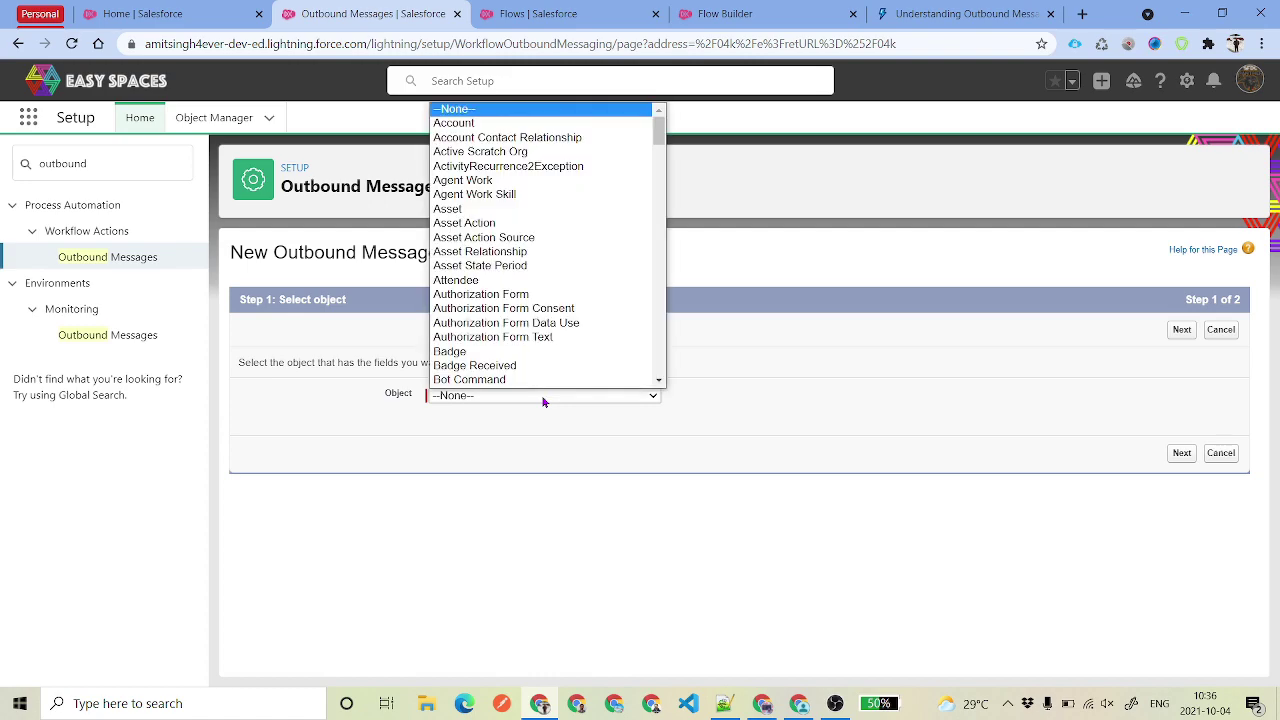
type("opp")
key("Return")
left_click(1182, 332)
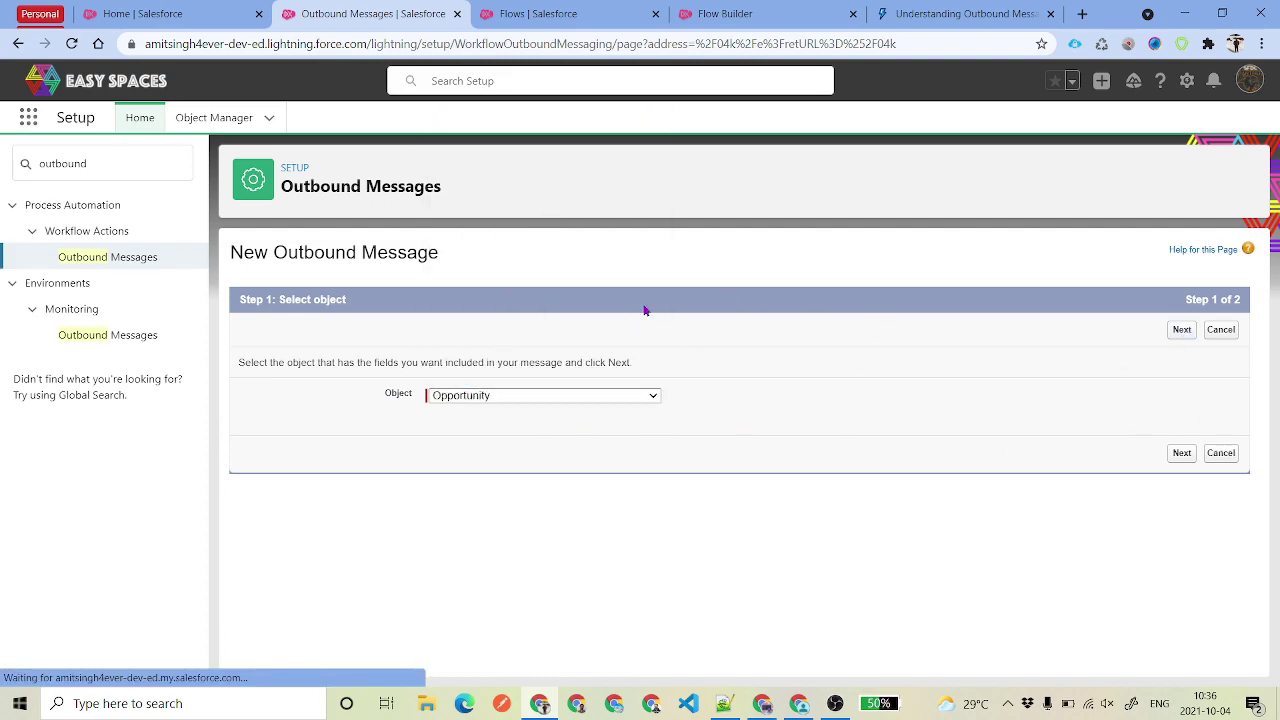
type("Op")
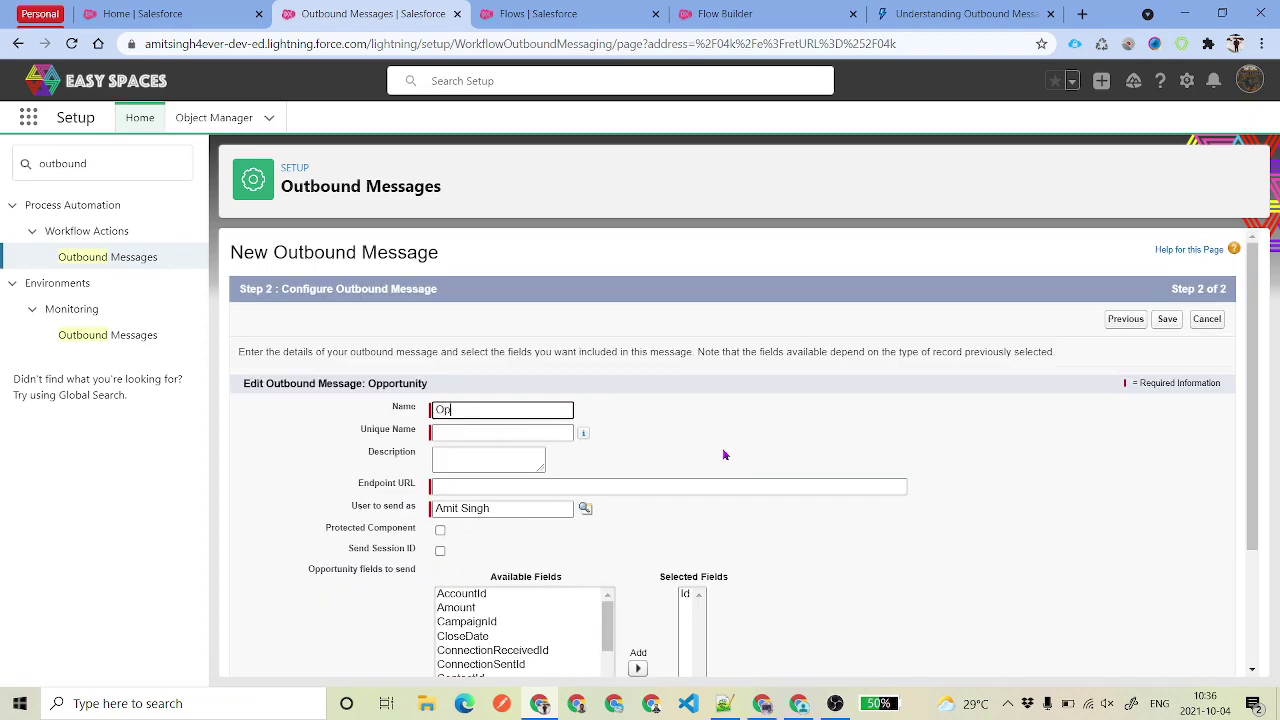
type("portunity Outbound Message")
- Set the endpoint URL to the org's own URL and mark the message as a protected component
scroll(600, 430, "down", 1)
left_click(512, 410)
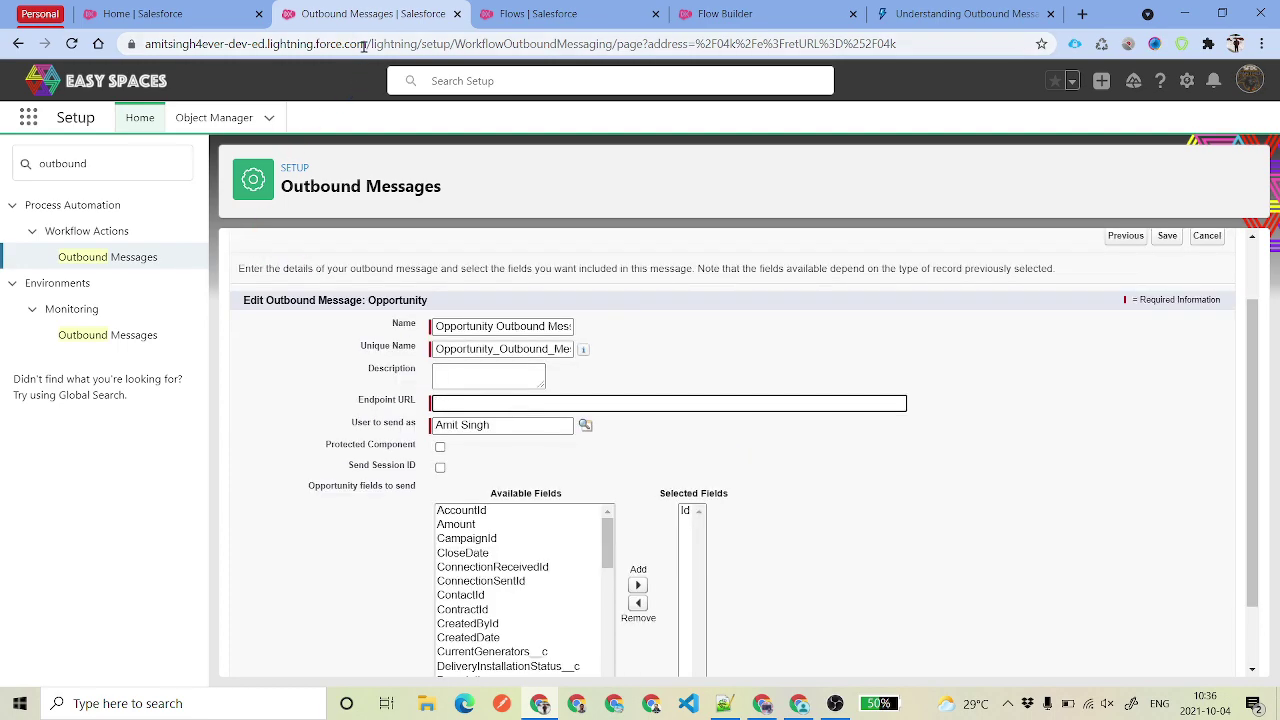
left_click_drag(364, 44, 146, 44)
key("ctrl+c")
mouse_move(586, 349)
left_click(529, 402)
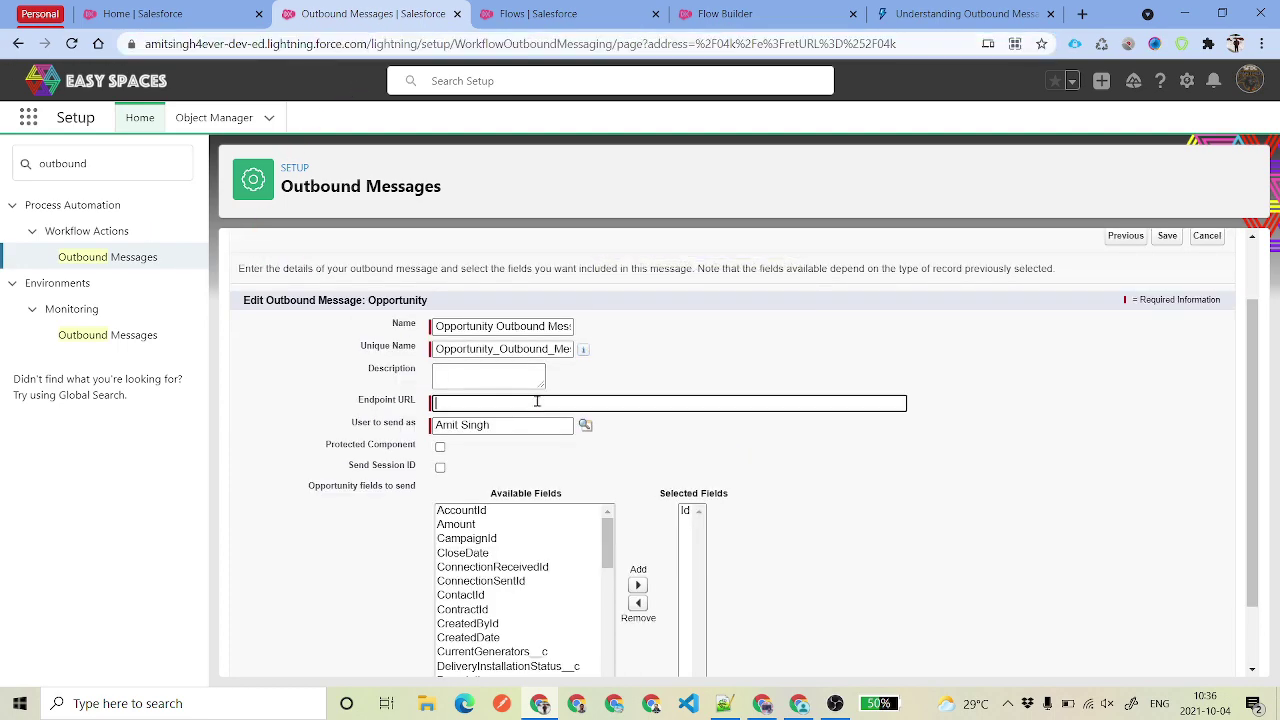
key("ctrl+v")
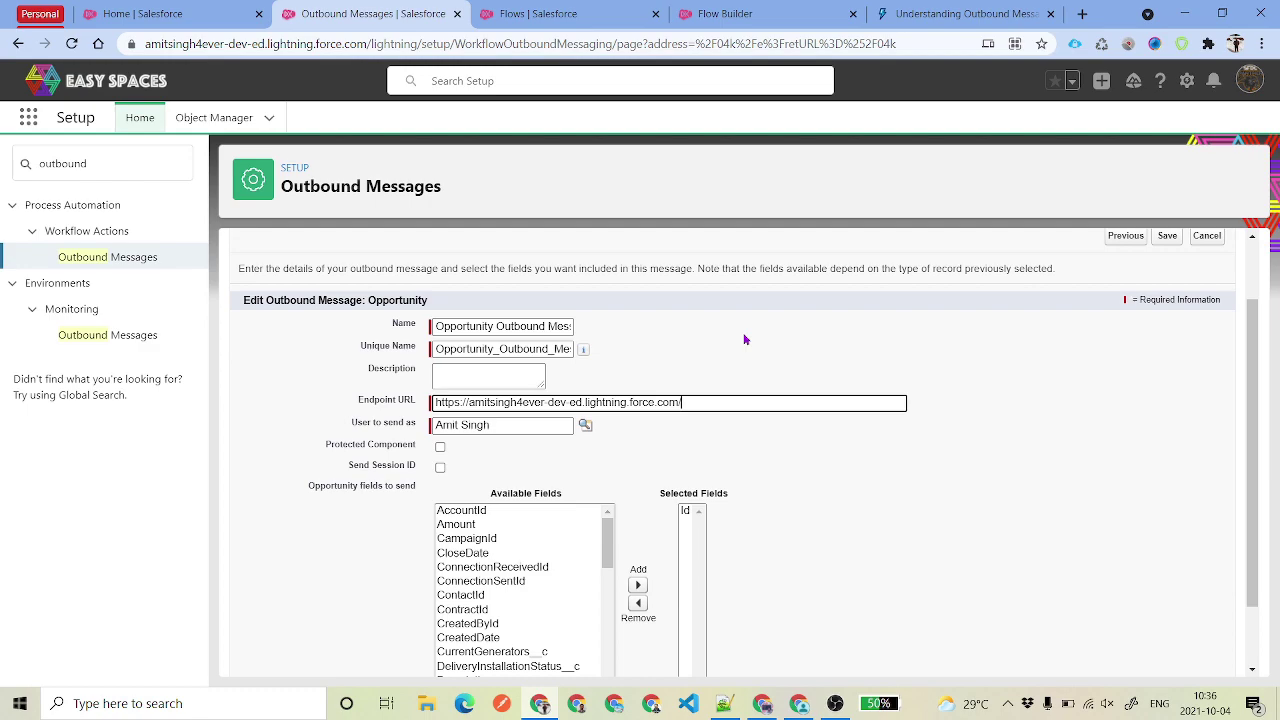
scroll(744, 340, "down", 2)
left_click(440, 364)
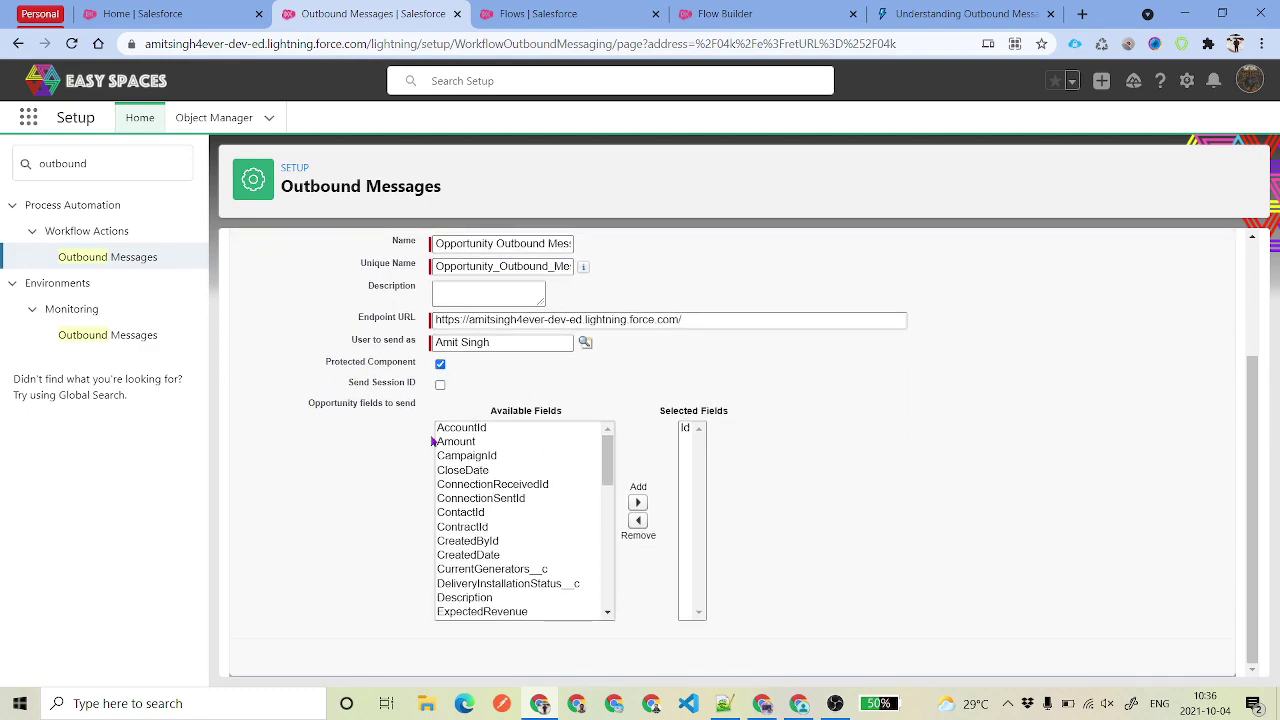
- Enable Send Session ID on the outbound message
left_click_drag(340, 385, 412, 396)
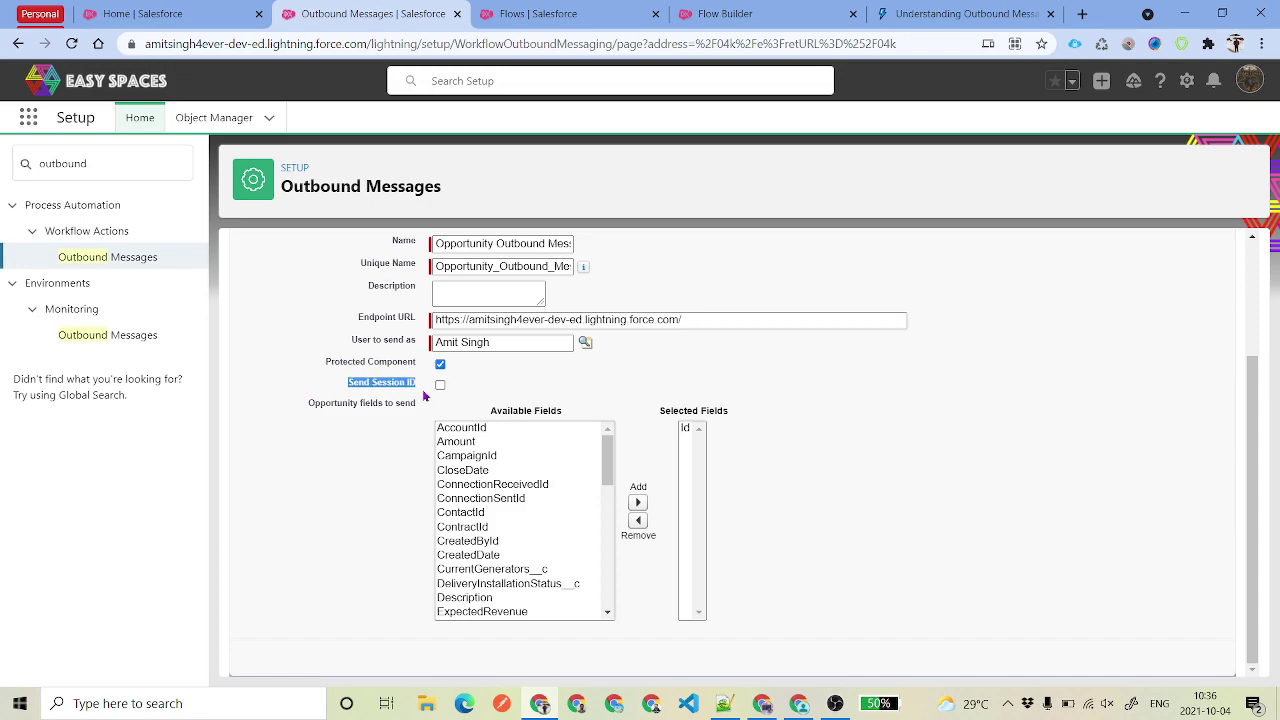
left_click(551, 393)
left_click_drag(348, 384, 420, 404)
left_click_drag(459, 320, 377, 330)
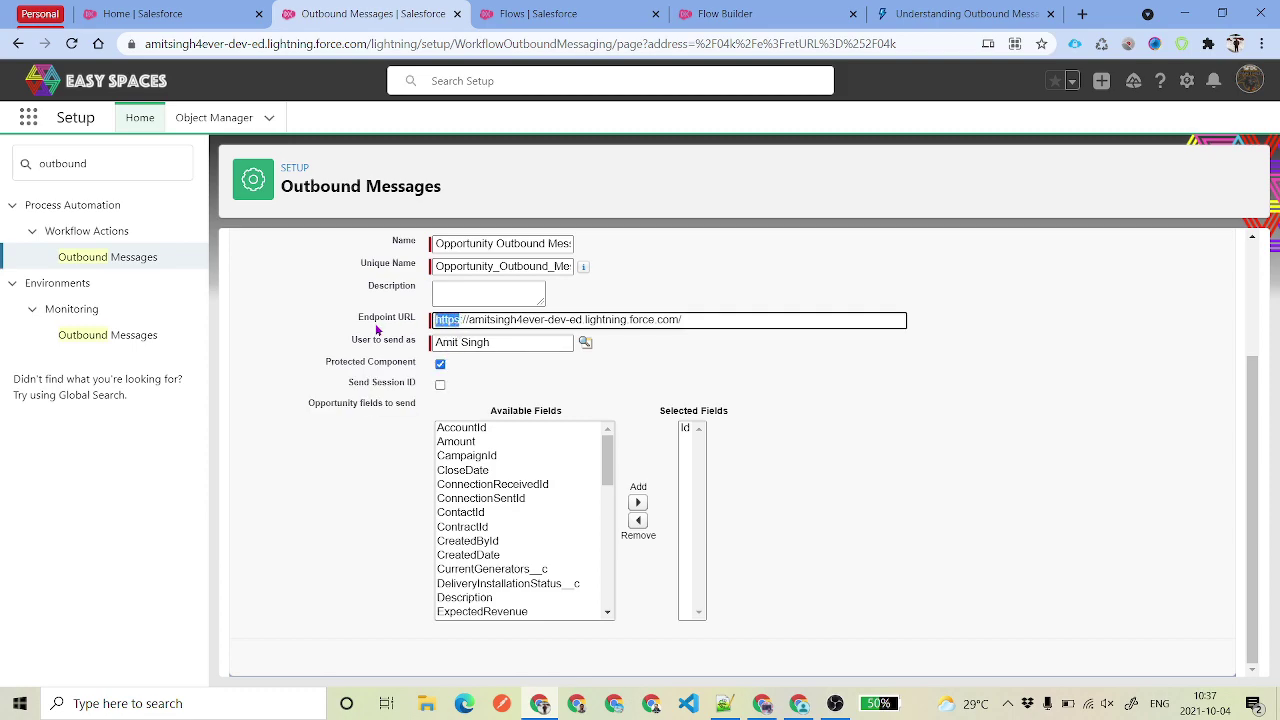
left_click(443, 391)
left_click(441, 386)
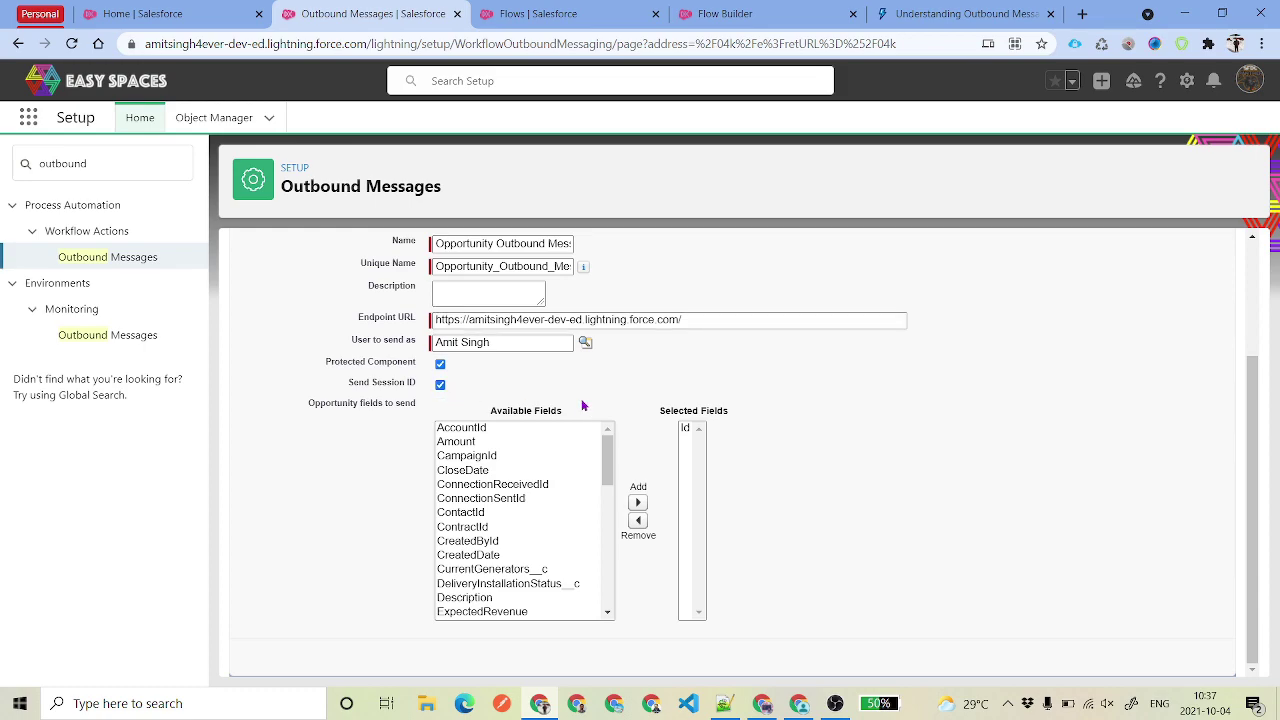
- Add AccountId, Amount, Name and LeadSource to the Selected Fields
left_click(467, 441)
left_click(462, 428, "shift")
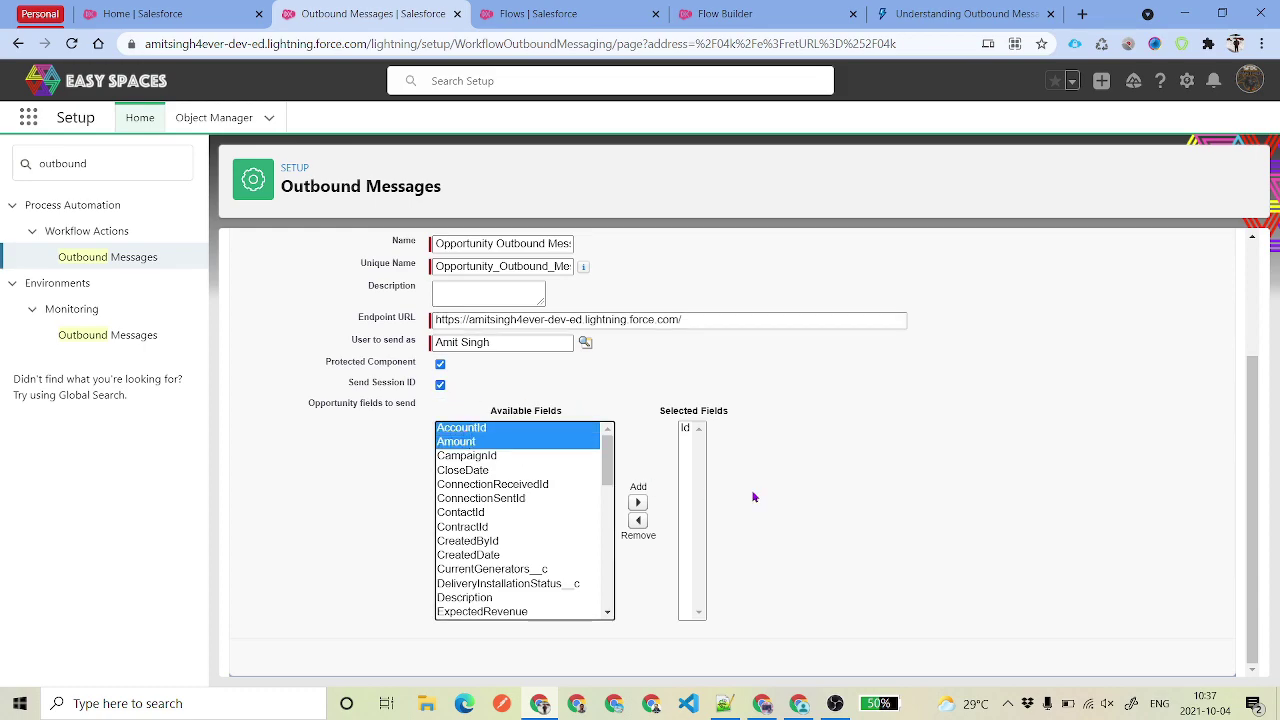
left_click(637, 502)
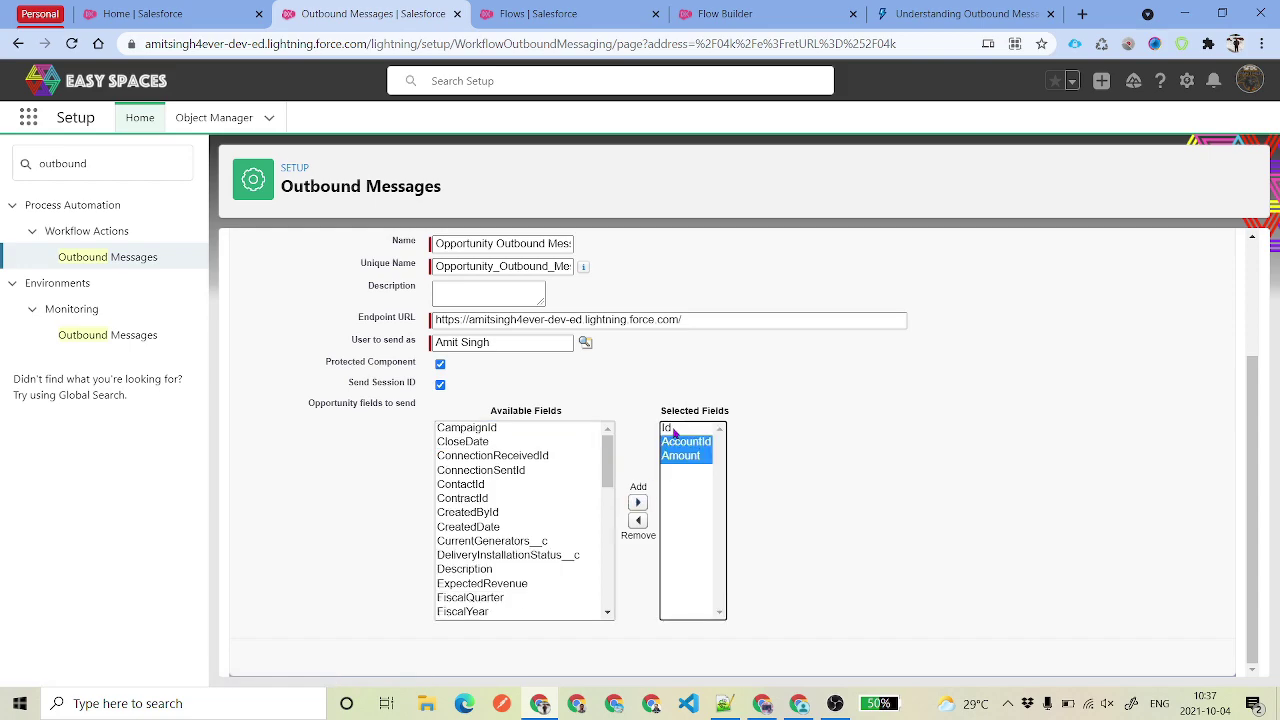
scroll(520, 528, "down", 5)
left_click(515, 525)
left_click(637, 502)
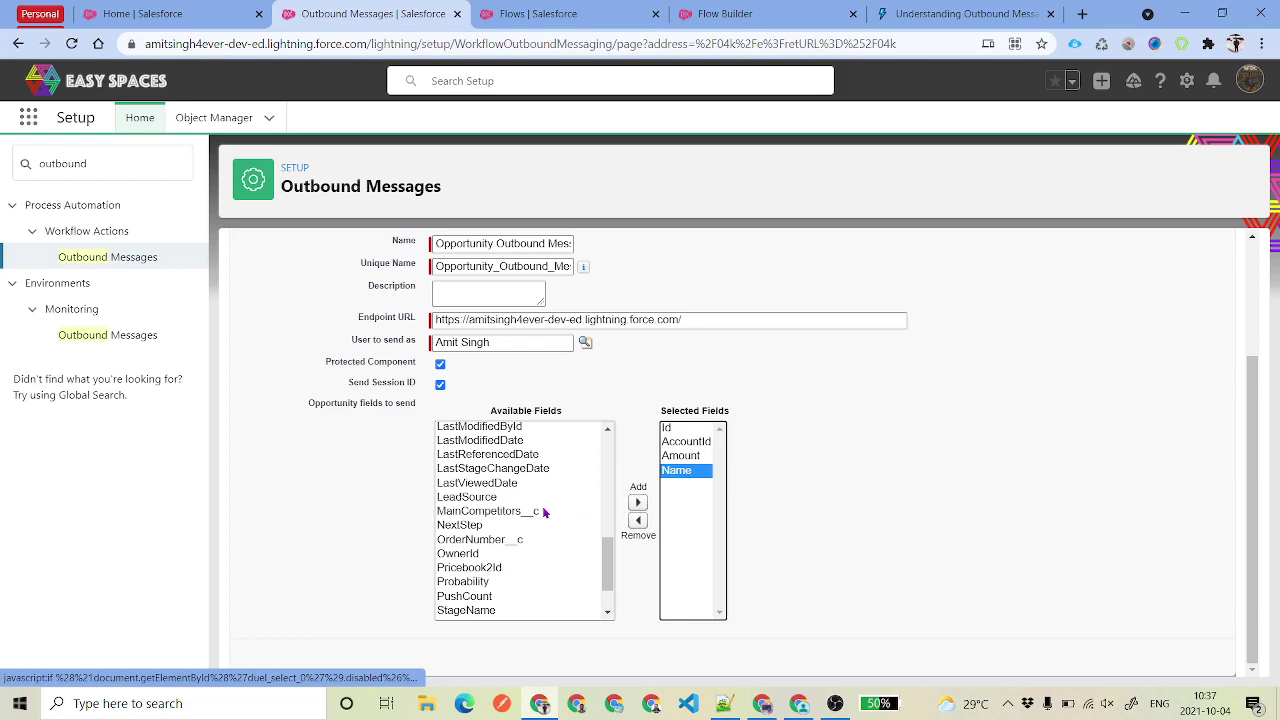
left_click(504, 497)
left_click(637, 502)
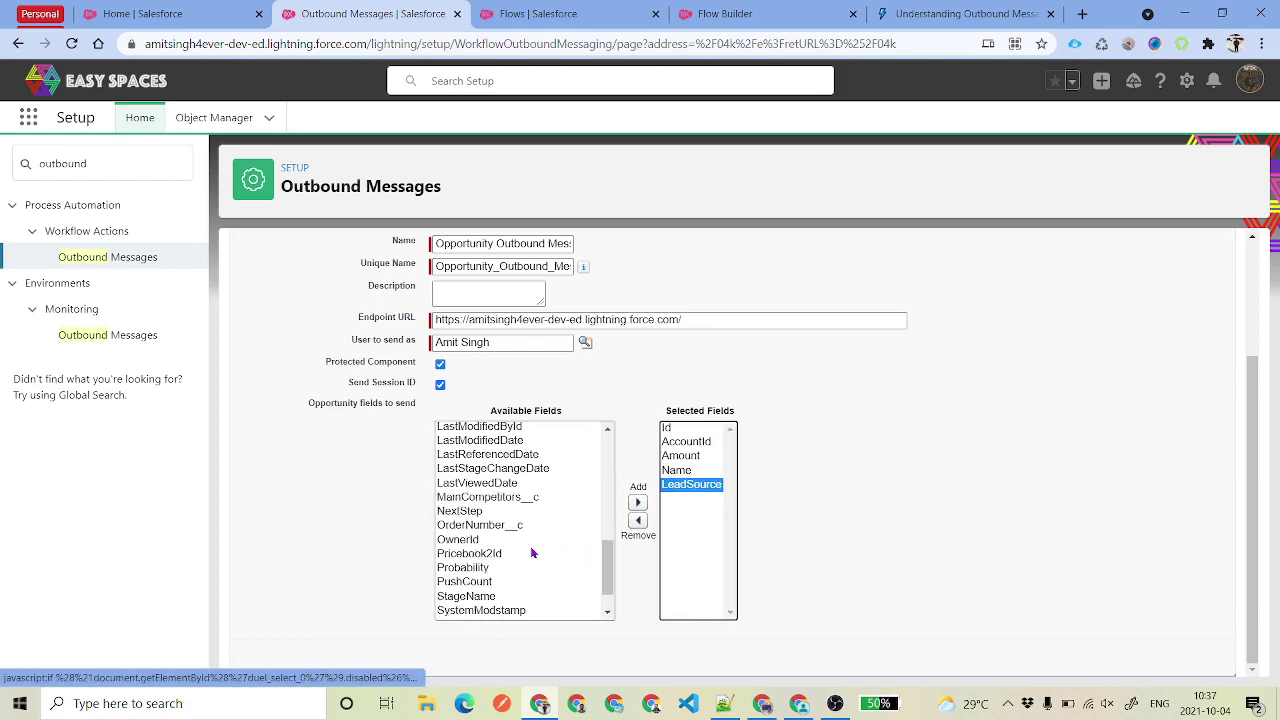
- Add StageName and Type to the Selected Fields and save the outbound message
left_click_drag(608, 565, 608, 579)
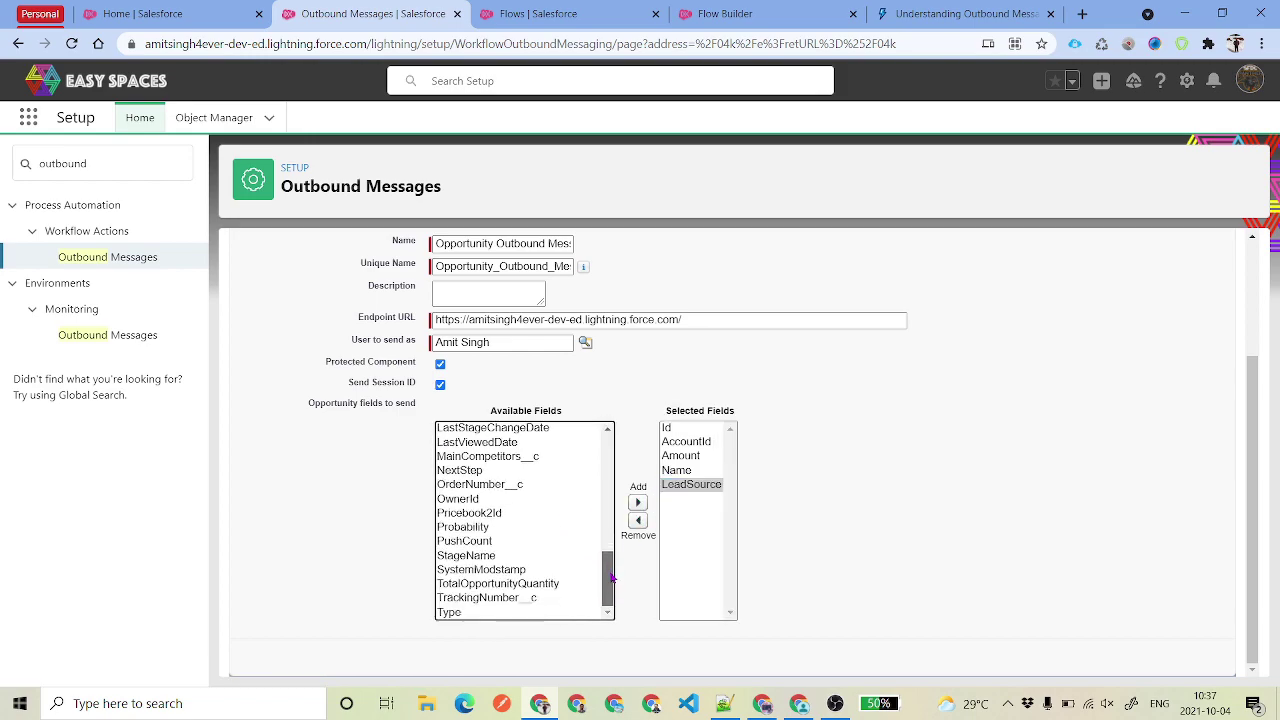
left_click(466, 555)
left_click(637, 502)
left_click(534, 611)
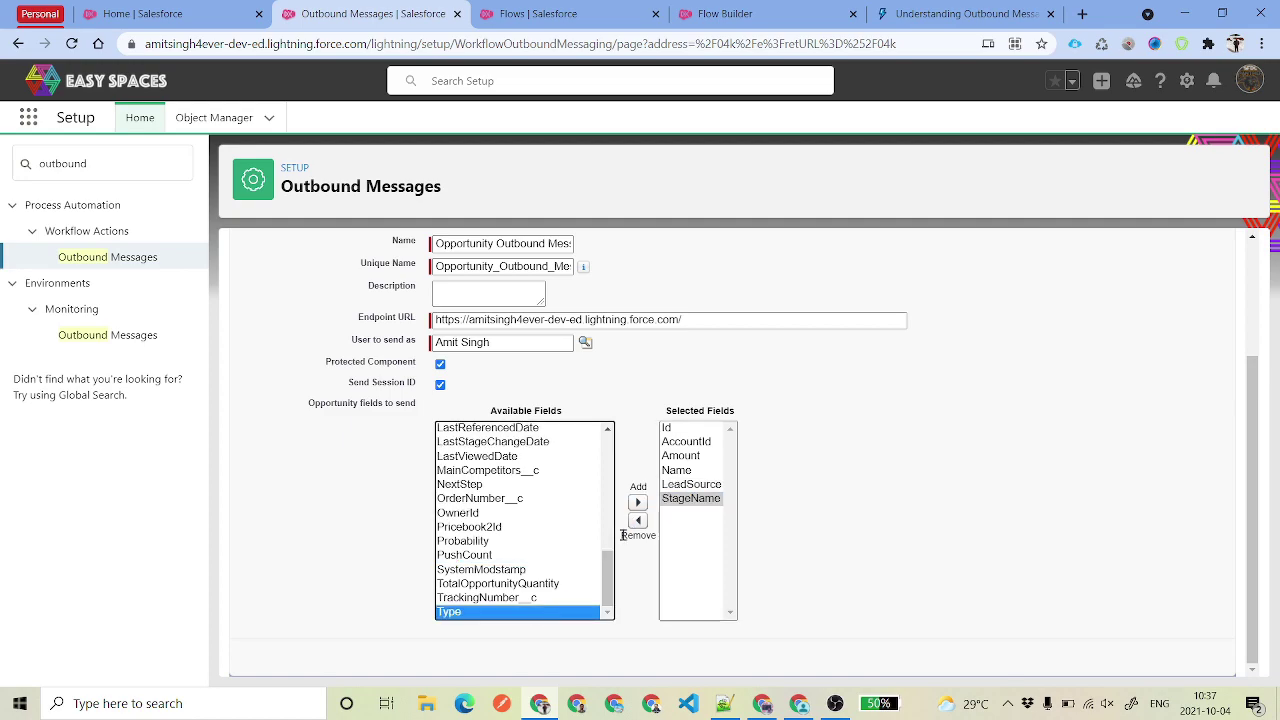
left_click(637, 502)
left_click_drag(708, 522, 707, 437)
left_click(850, 485)
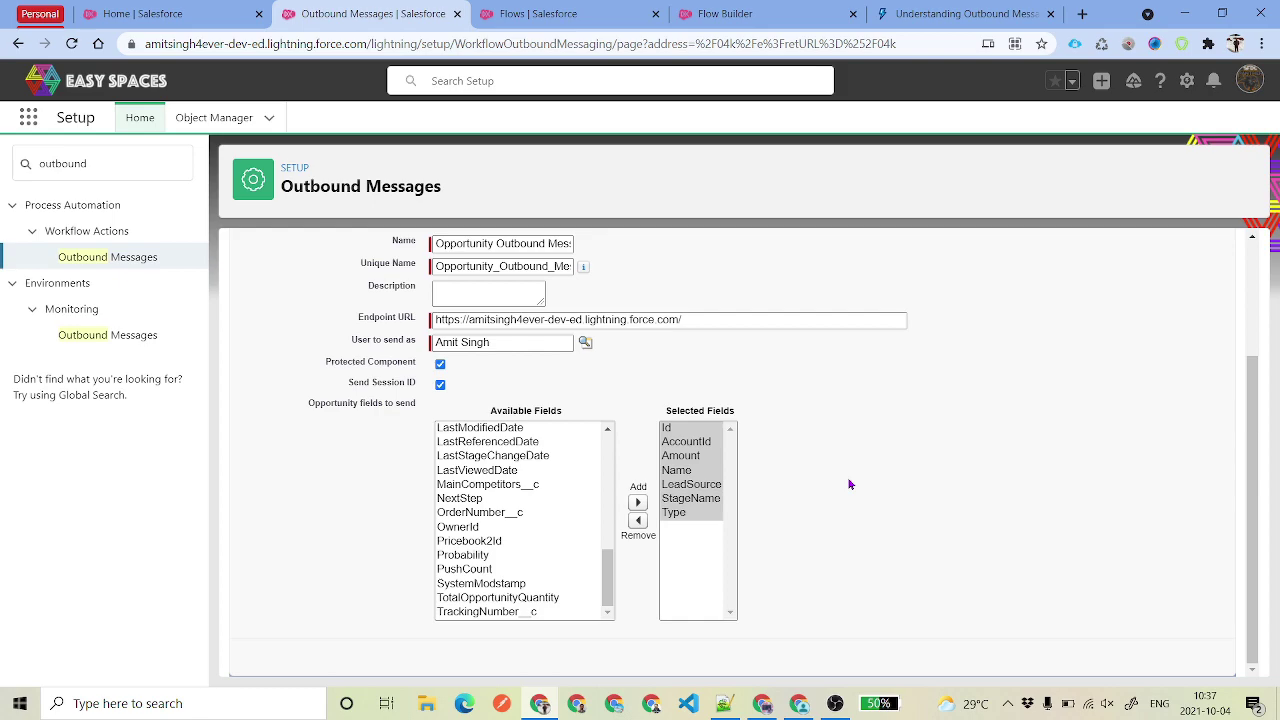
scroll(850, 485, "up", 3)
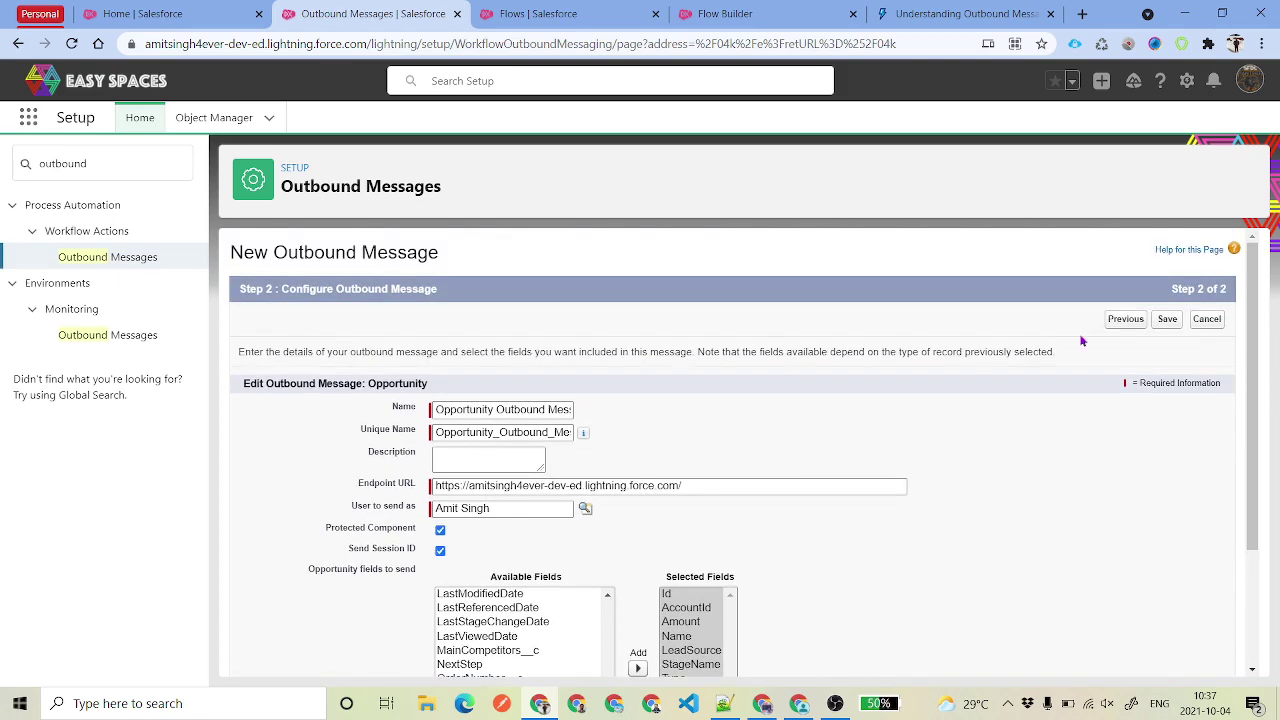
left_click(1167, 320)
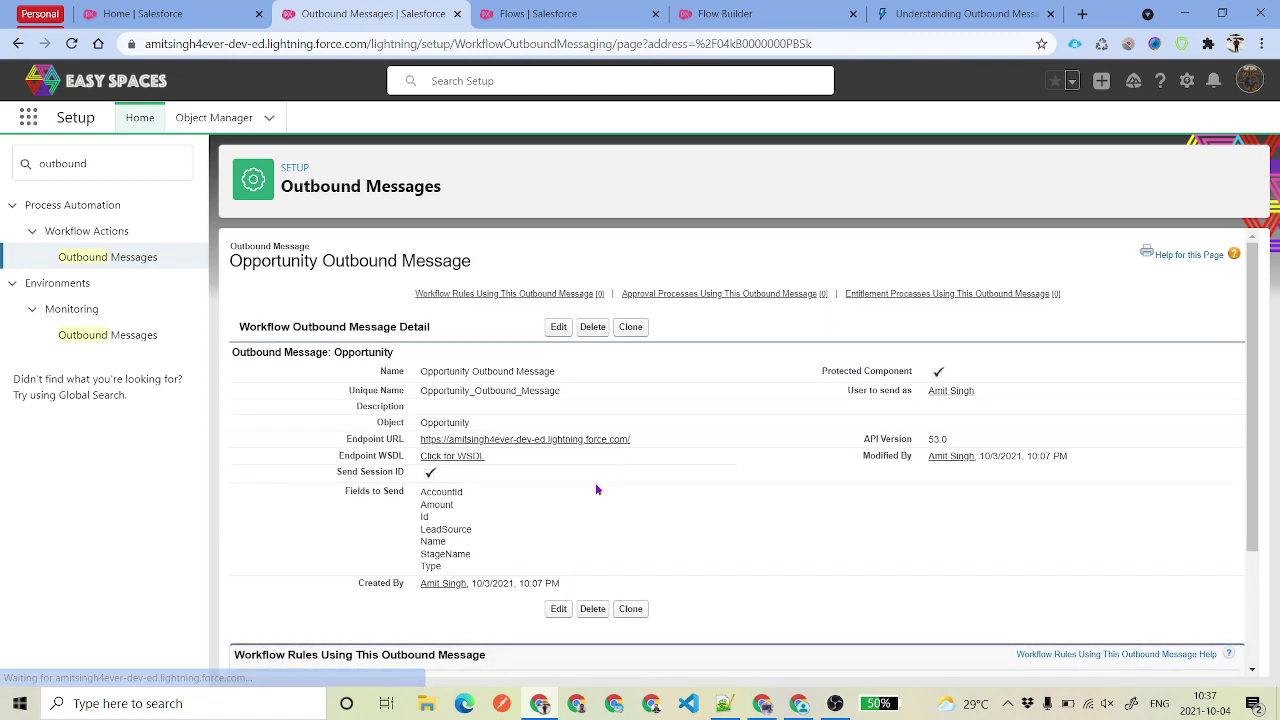
- Move from Salesforce Setup to the Chrome window showing the Pipedream workflows list
triple_click(352, 441)
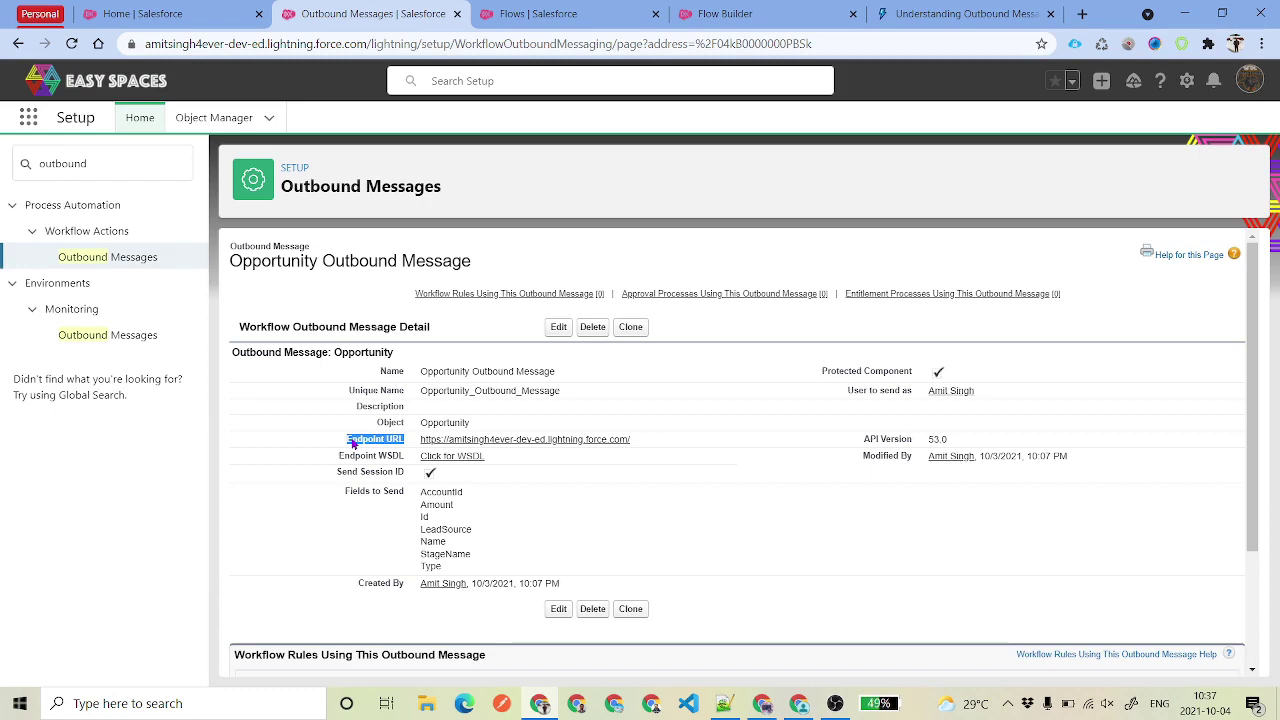
left_click(762, 703)
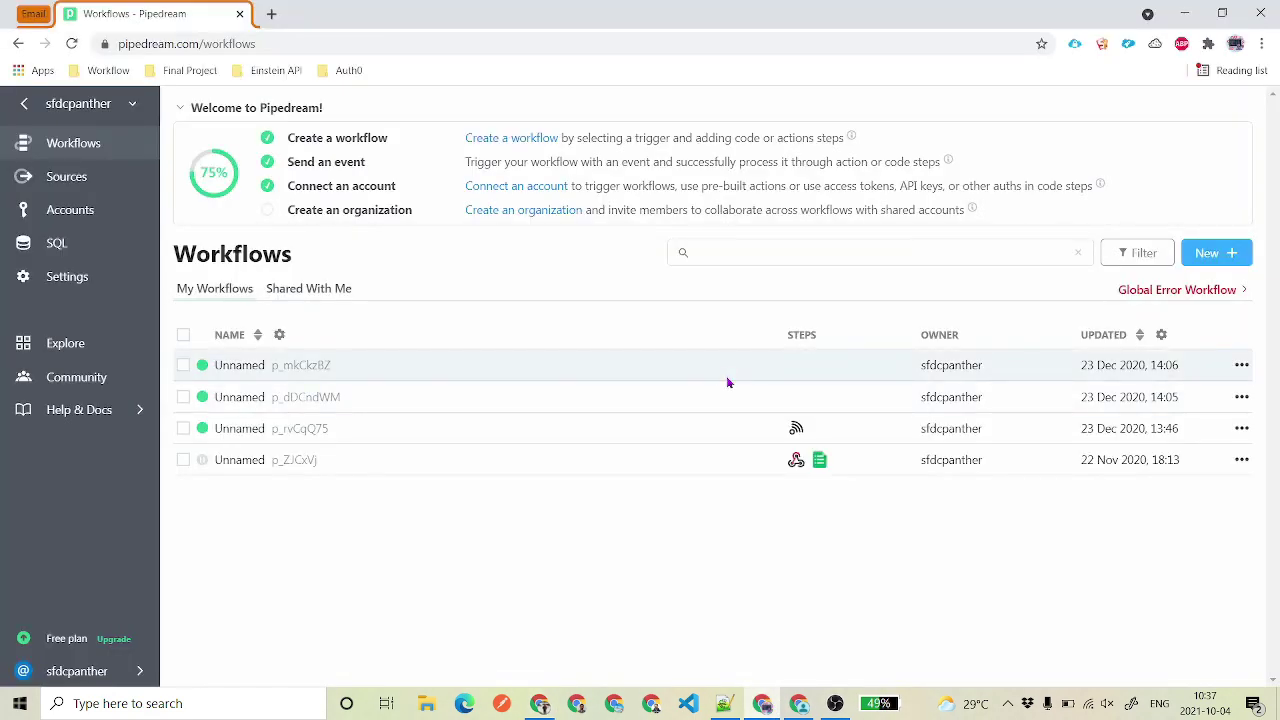
- Open pipedream.com in a new tab and go to the Sources list
double_click(191, 44)
left_click_drag(135, 44, 122, 44)
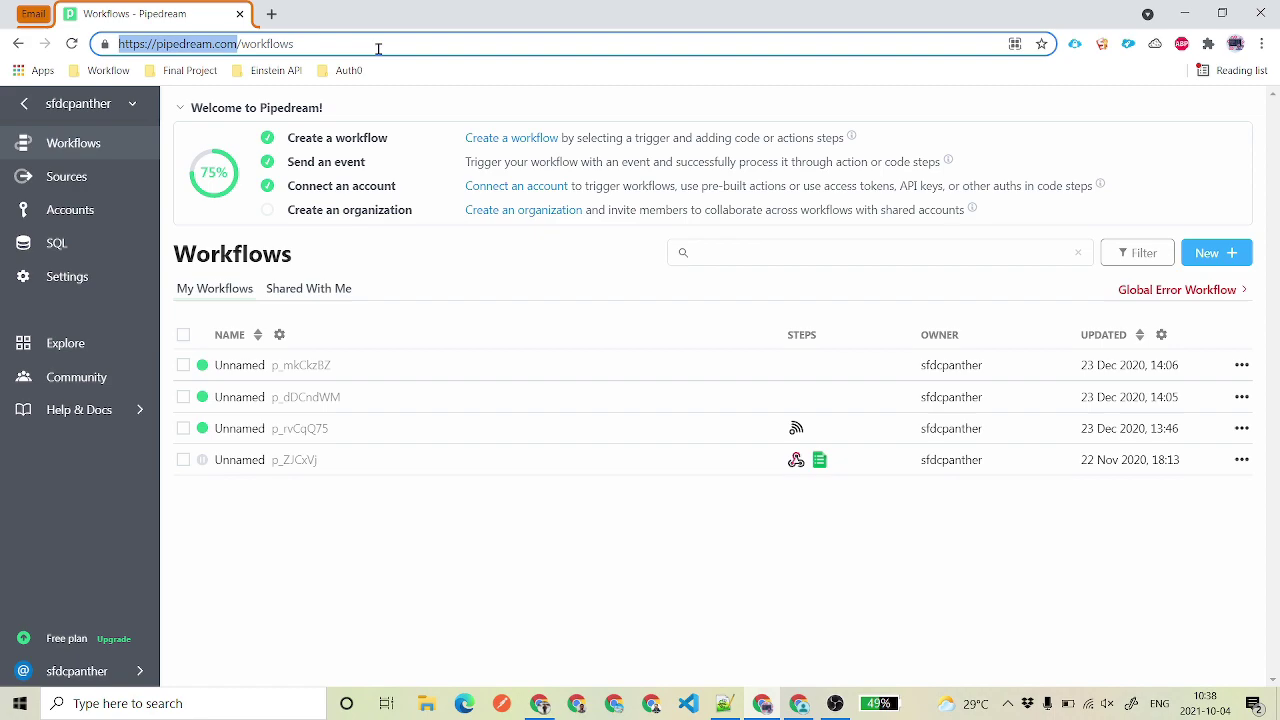
left_click(271, 14)
type("pipedream.com")
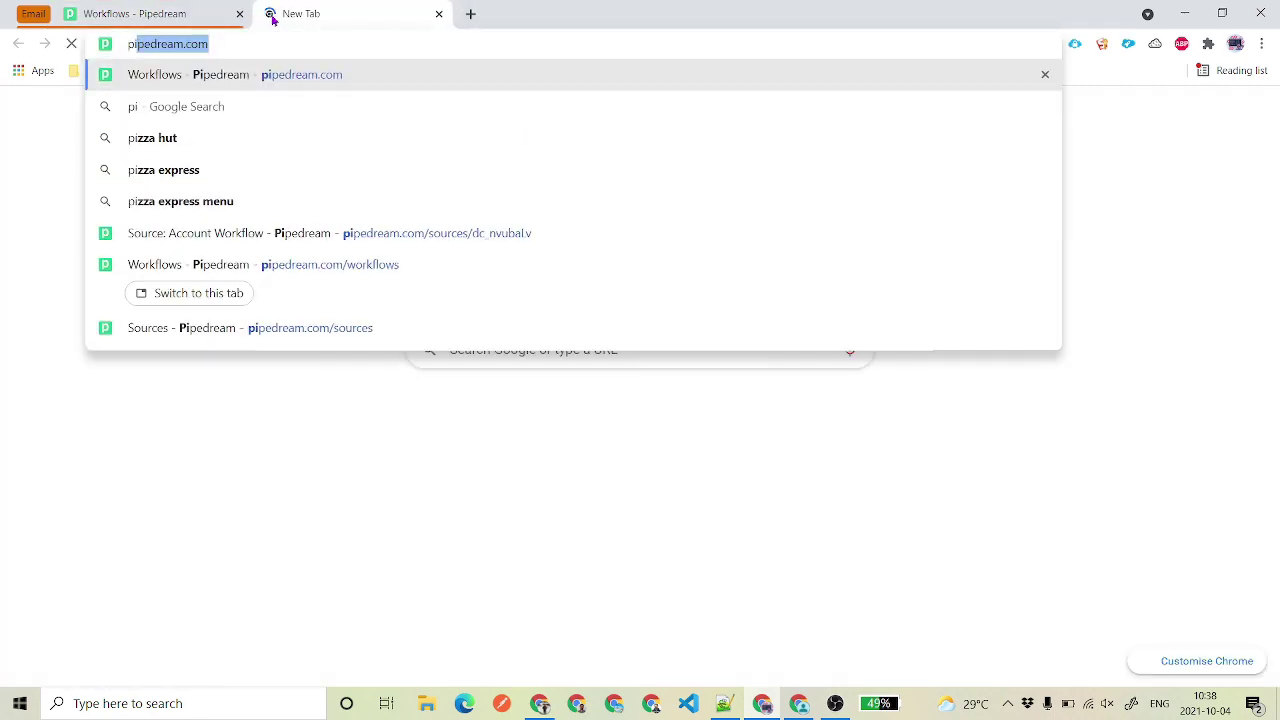
key("ctrl+w")
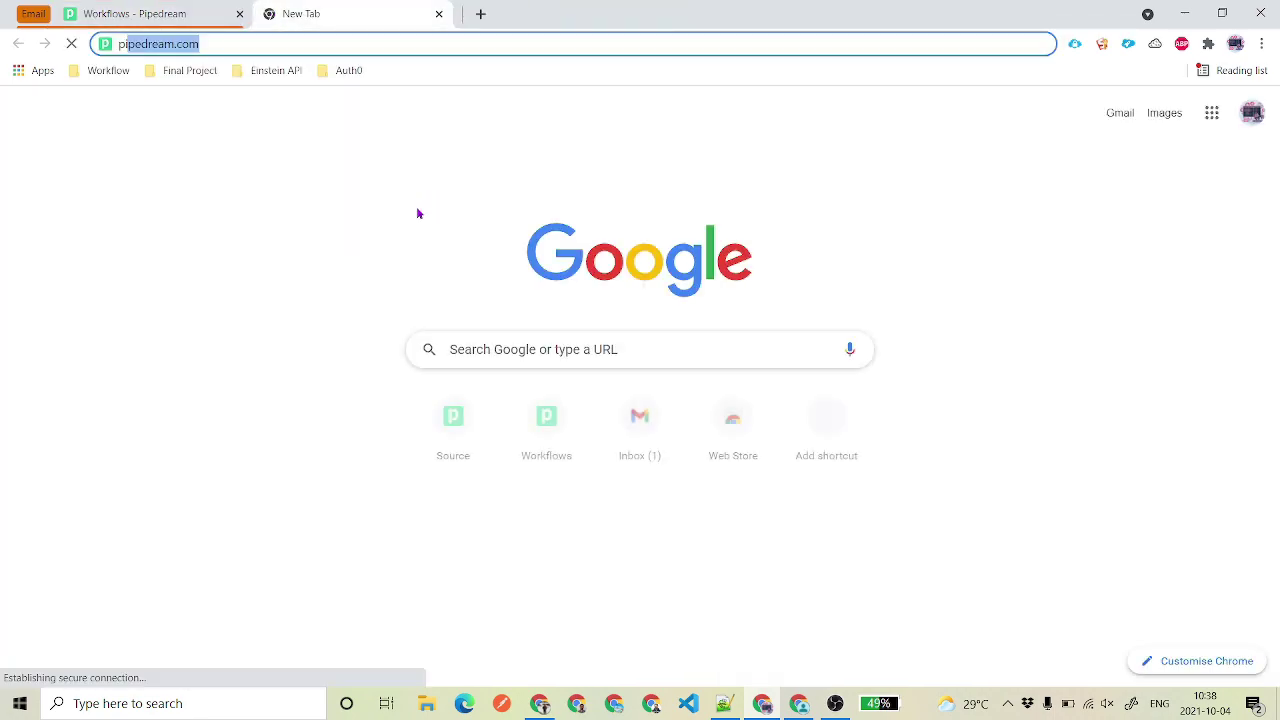
key("Return")
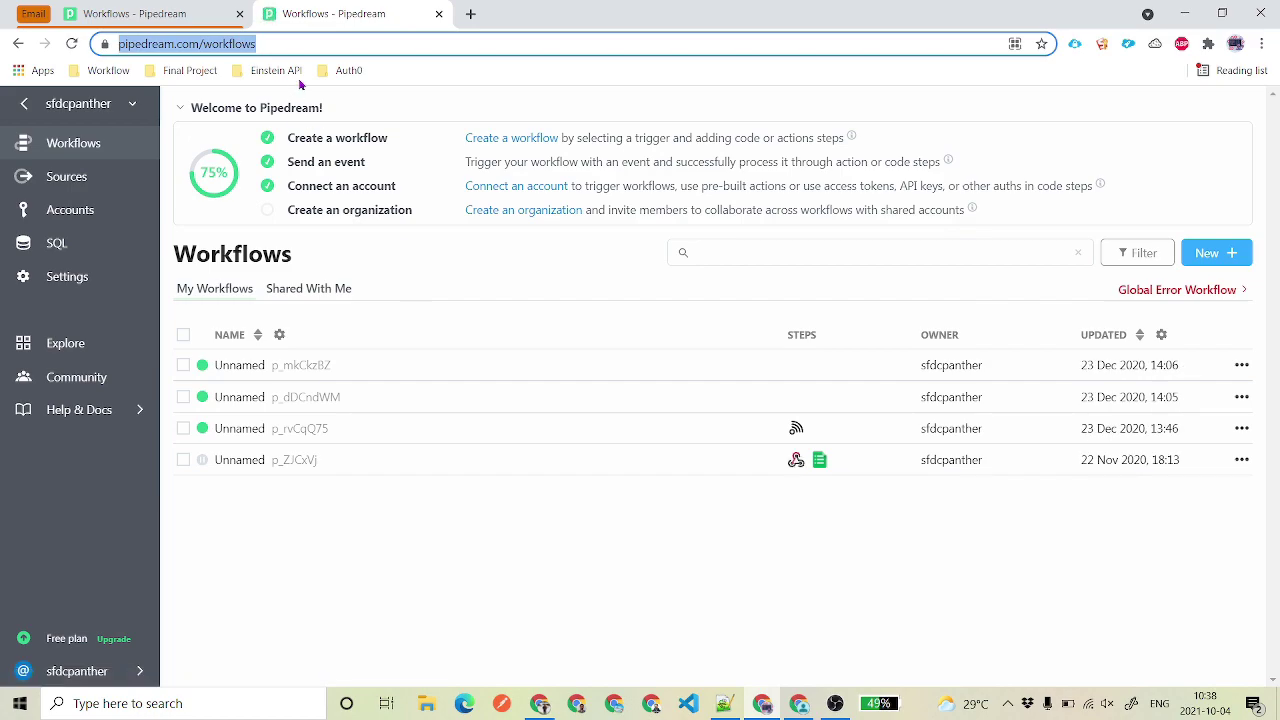
left_click(380, 43)
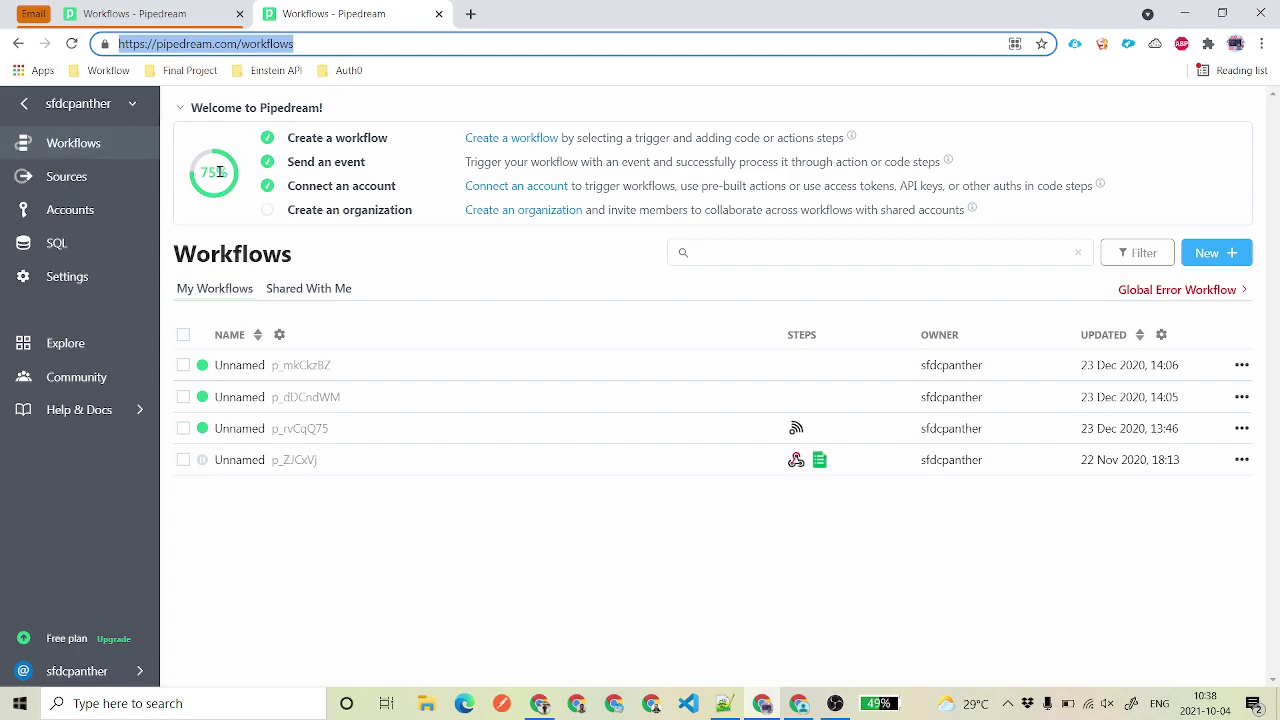
left_click(65, 186)
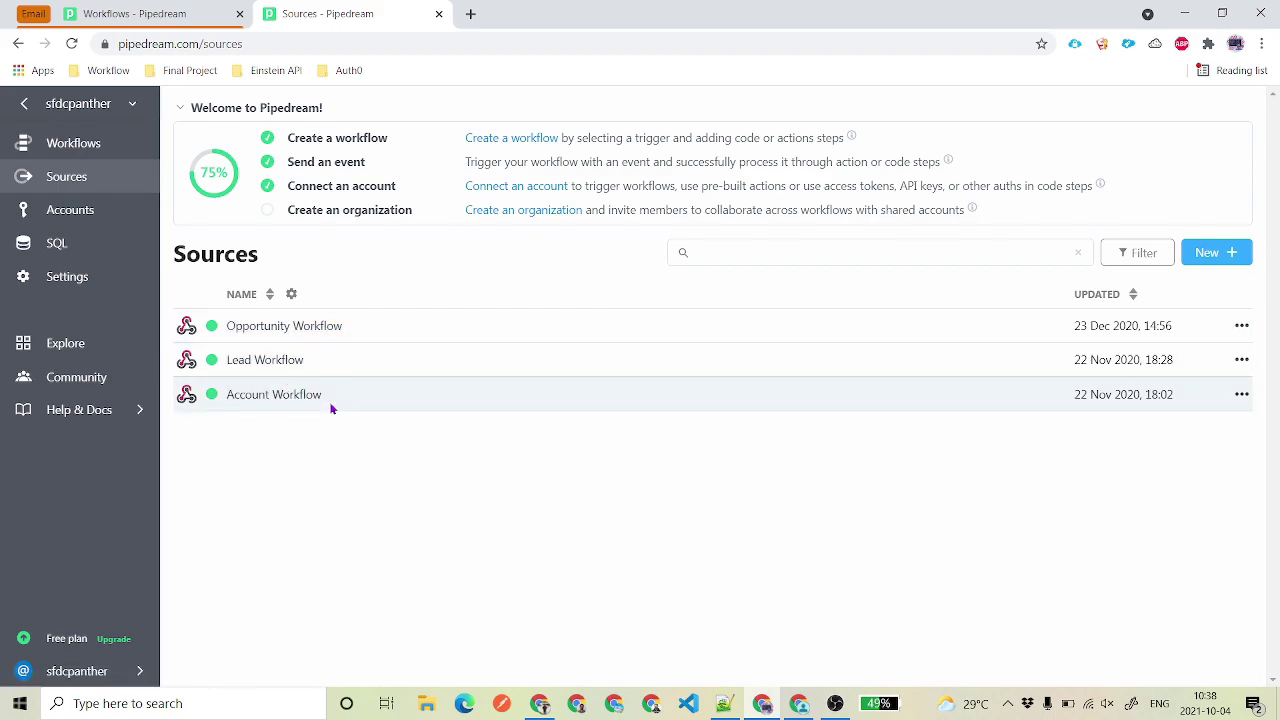
- Start a new HTTP / Webhook 'New Requests' source
left_click(1205, 252)
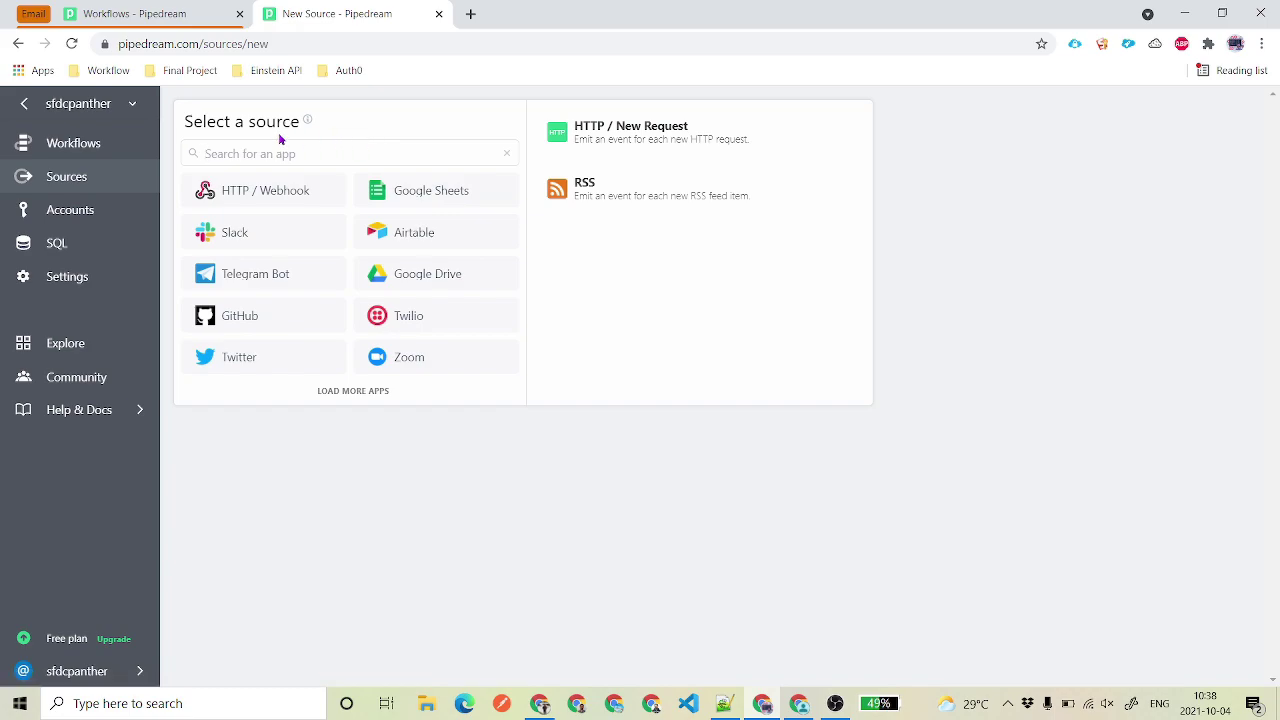
left_click(255, 199)
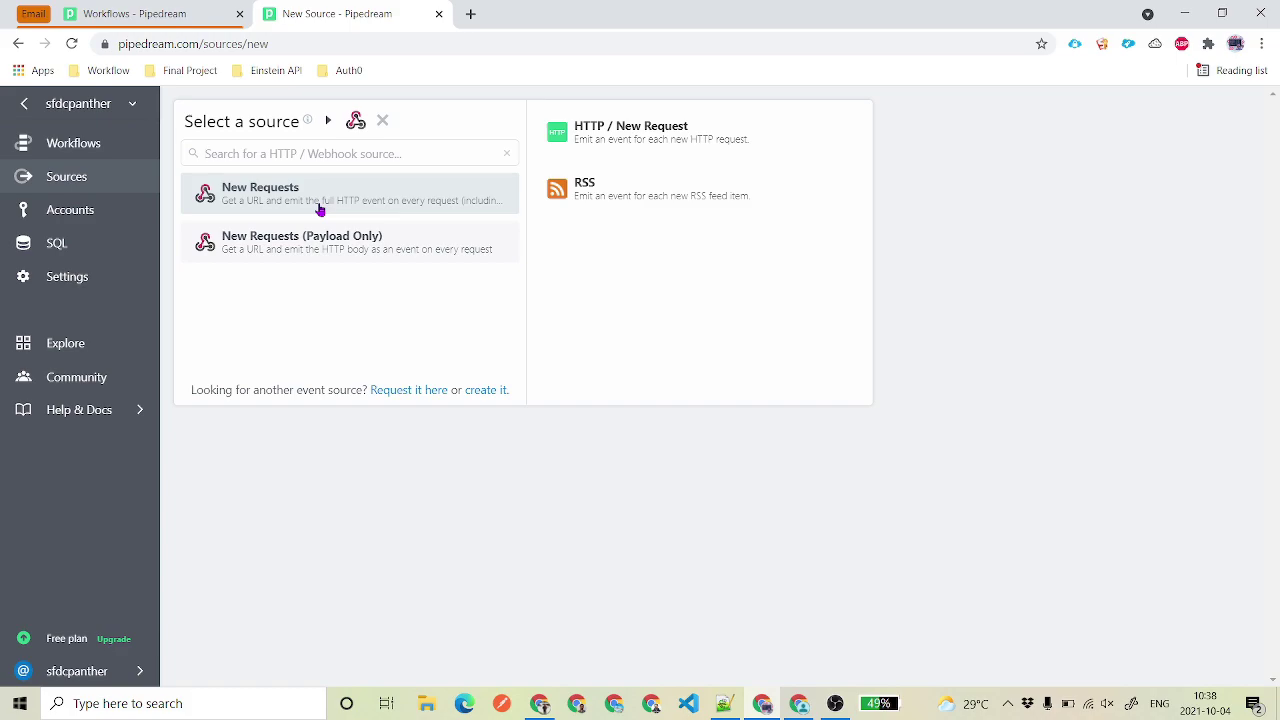
left_click(330, 200)
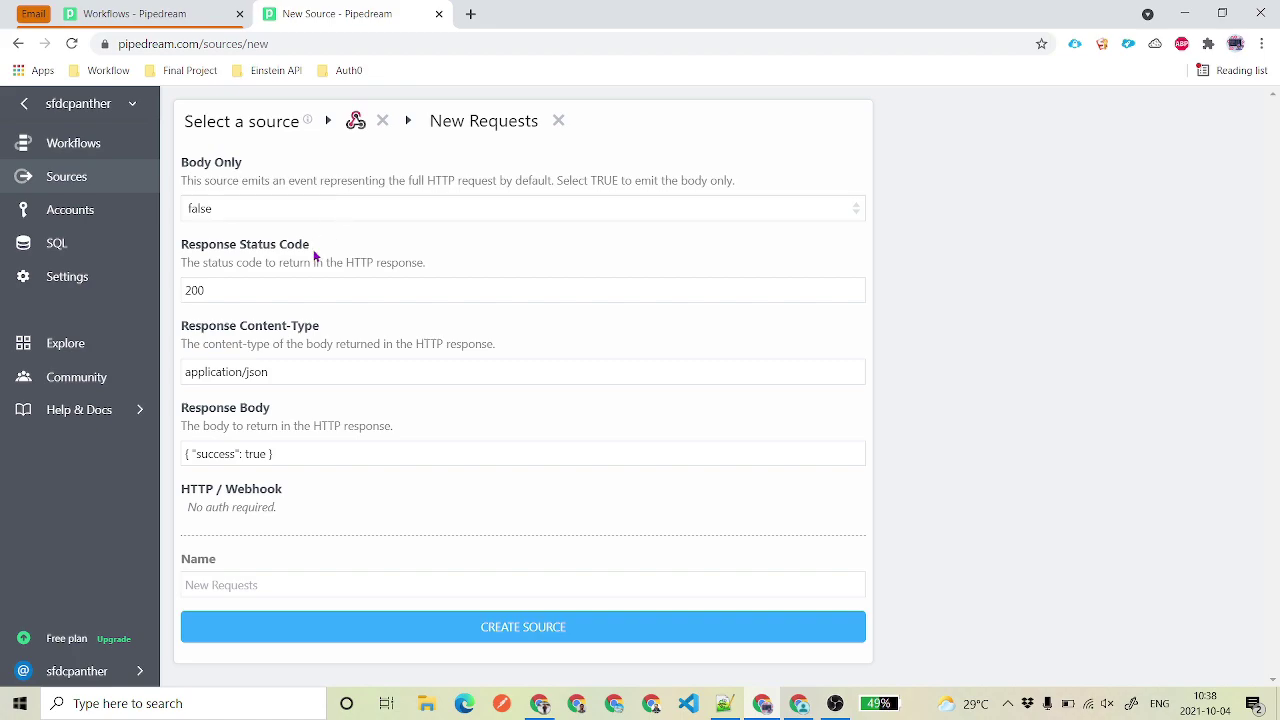
- Change the response content type to application/xml and select the response body for replacement
double_click(278, 288)
double_click(246, 373)
type("xml")
left_click_drag(337, 451, 156, 460)
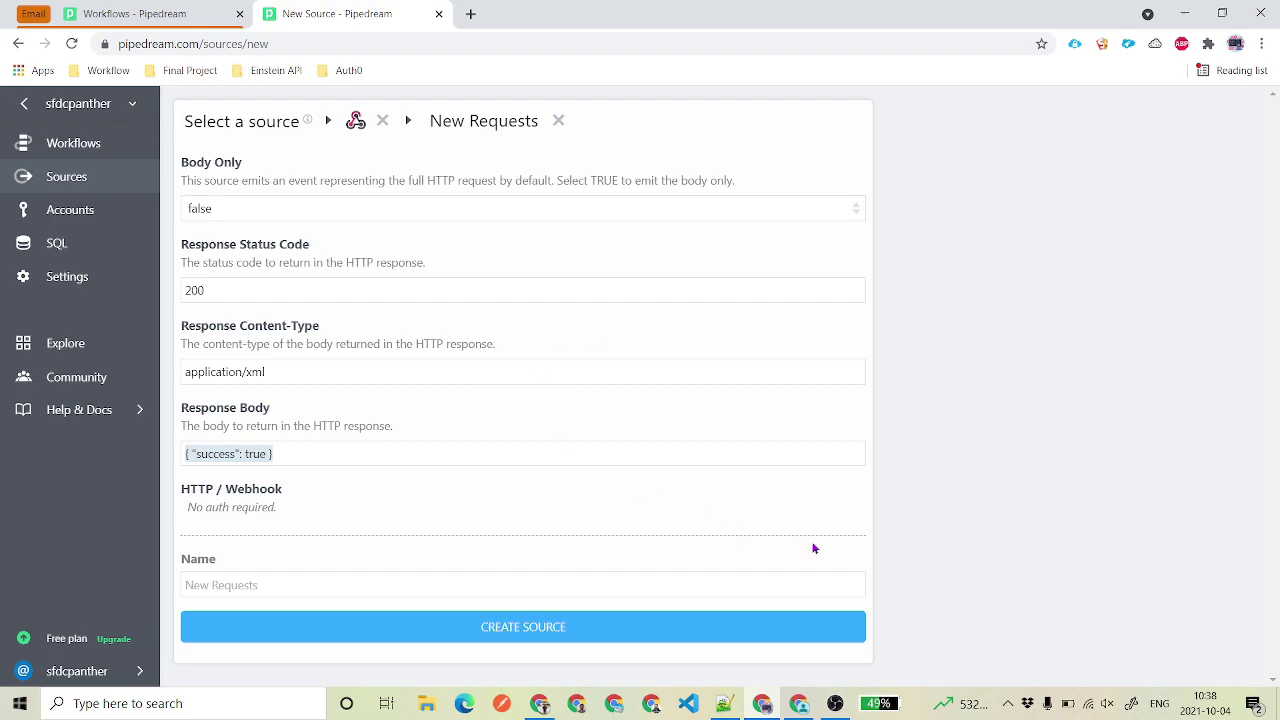
left_click(723, 703)
left_click(411, 360)
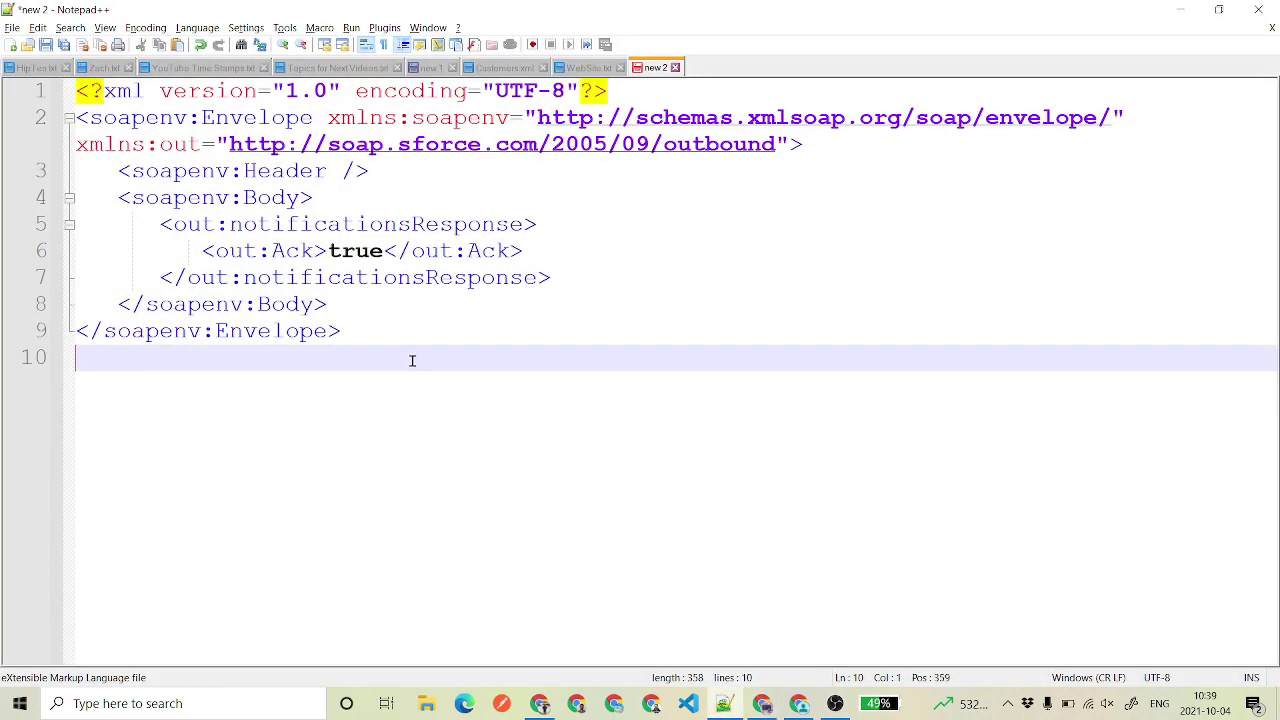
- Copy the entire SOAP Ack XML from Notepad++ and reselect the Pipedream response body
key("shift+Up")
key("shift+Up")
key("shift+Up")
key("shift+Up")
key("shift+Up")
key("shift+Up")
key("shift+Up")
key("shift+Up")
key("shift+Up")
key("shift+Up")
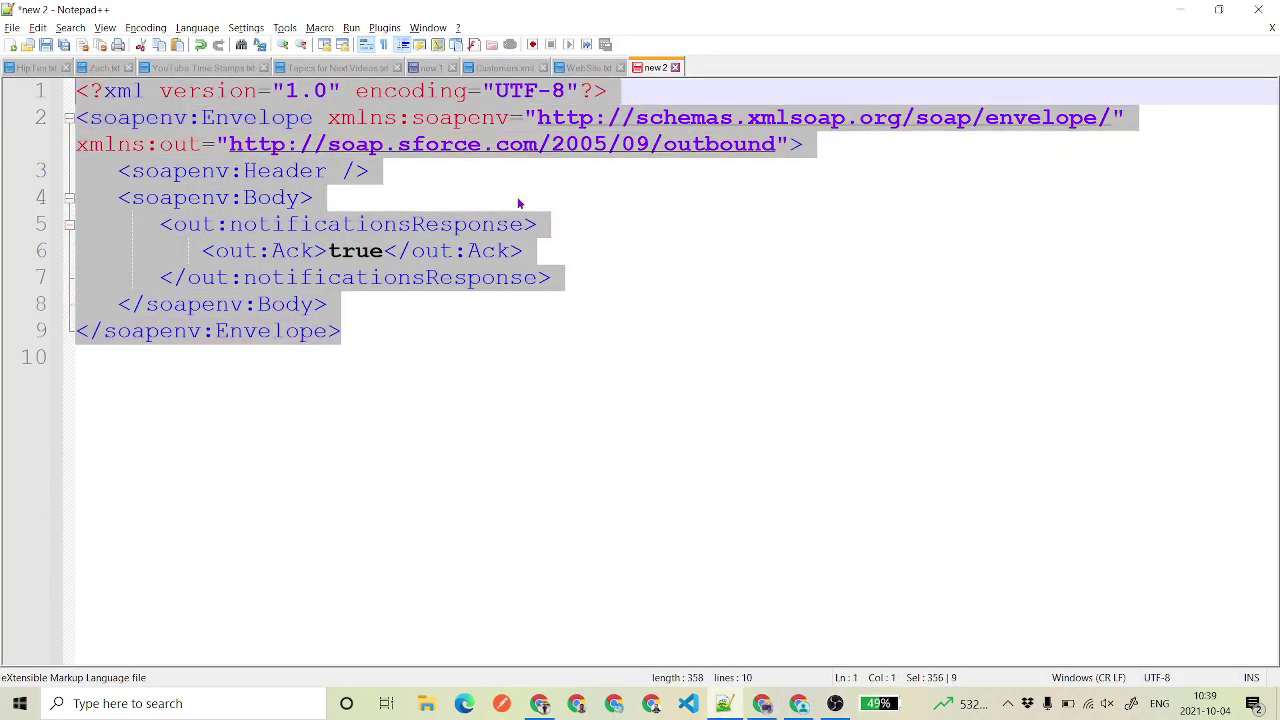
left_click(516, 191)
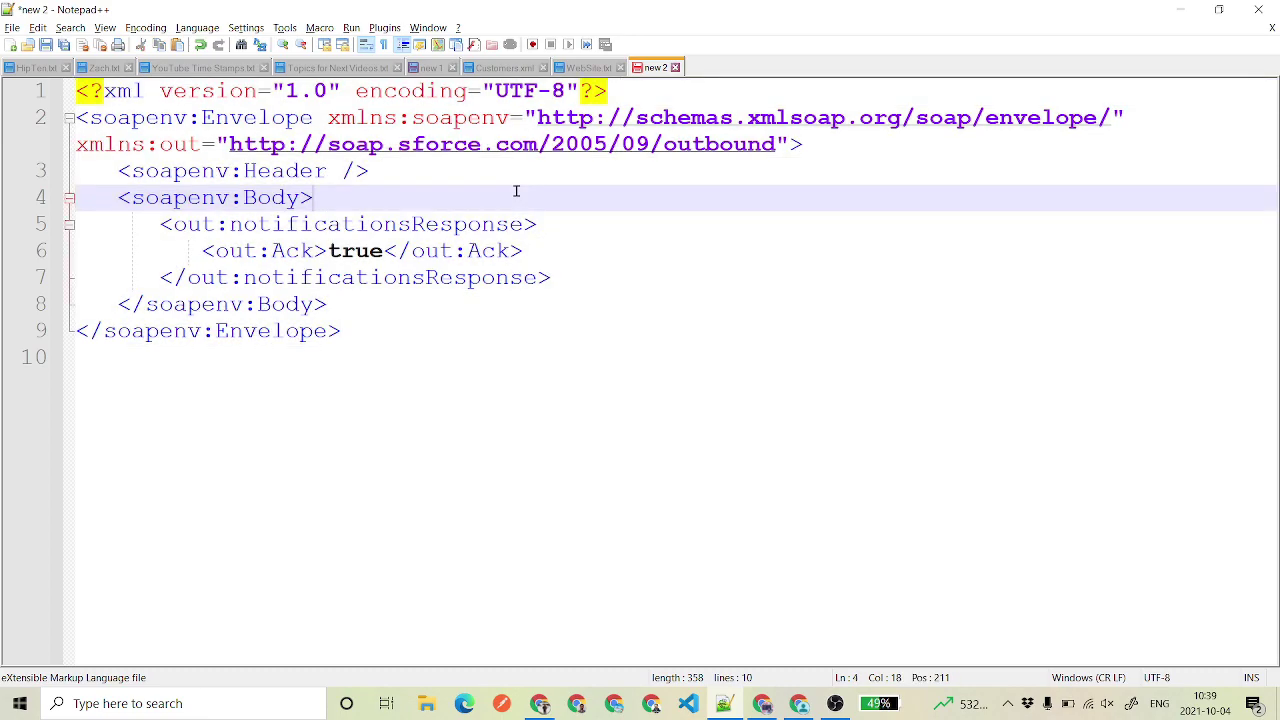
left_click(346, 330)
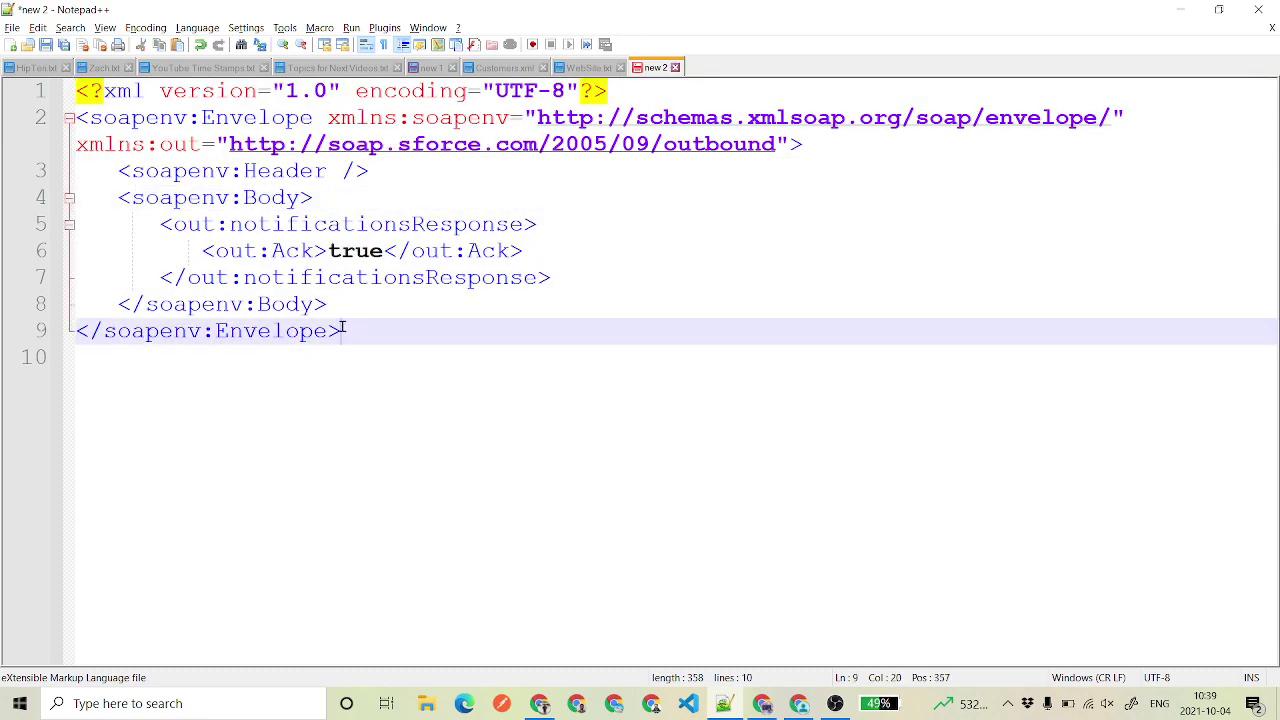
key("shift+Up")
key("shift+Up")
key("shift+Up")
key("shift+Up")
key("shift+Up")
key("shift+Up")
key("shift+Up")
key("shift+Up")
key("shift+Up")
key("shift+Home")
left_click(384, 338)
key("ctrl+a")
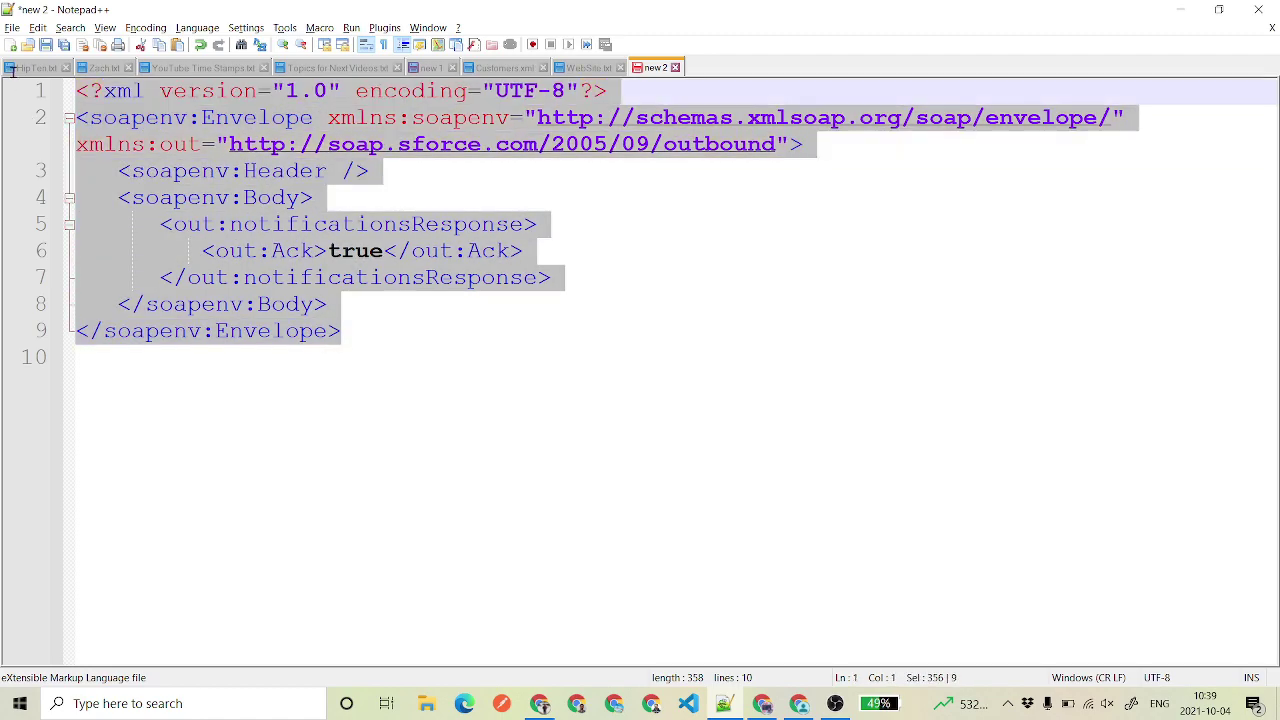
key("alt+Tab")
left_click_drag(346, 460, 186, 449)
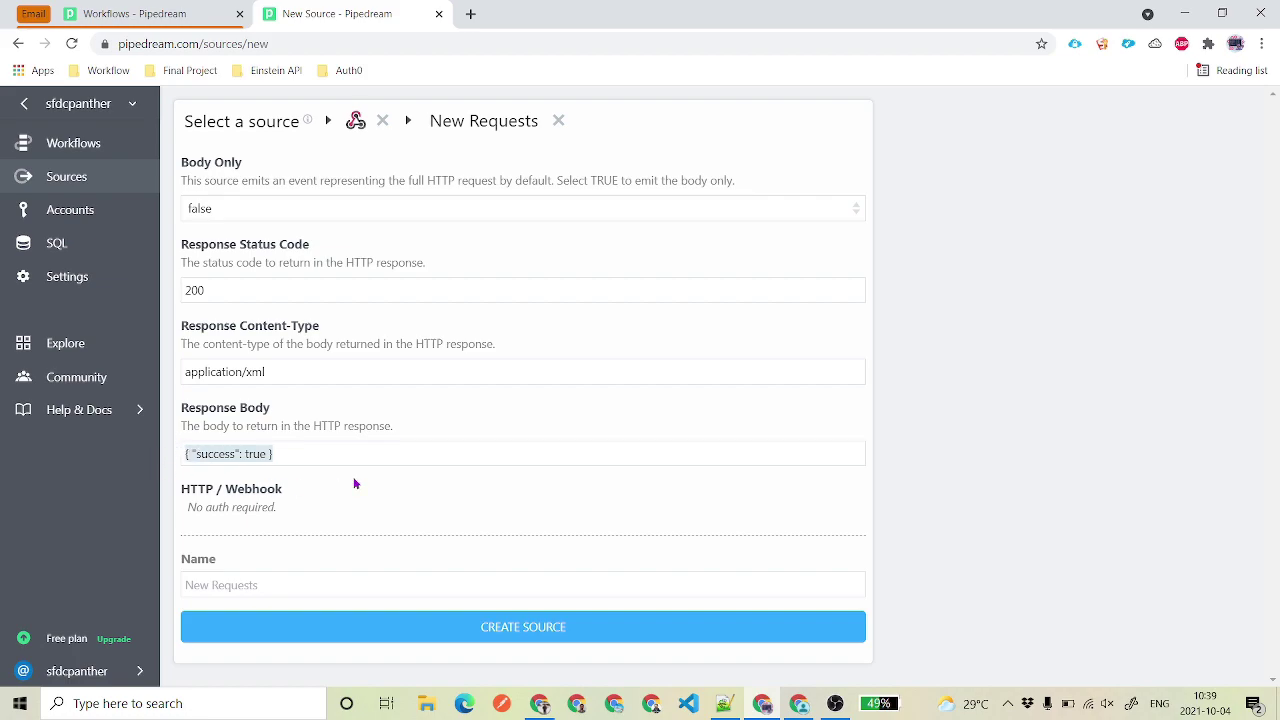
- Name the source 'Closed Opportunities', create it, and reopen the Salesforce outbound message for editing
left_click(310, 576)
type("Opportun")
key("BackSpace")
key("BackSpace")
key("BackSpace")
key("BackSpace")
key("BackSpace")
key("BackSpace")
key("BackSpace")
type("CLosed Opportunities")
left_click(516, 624)
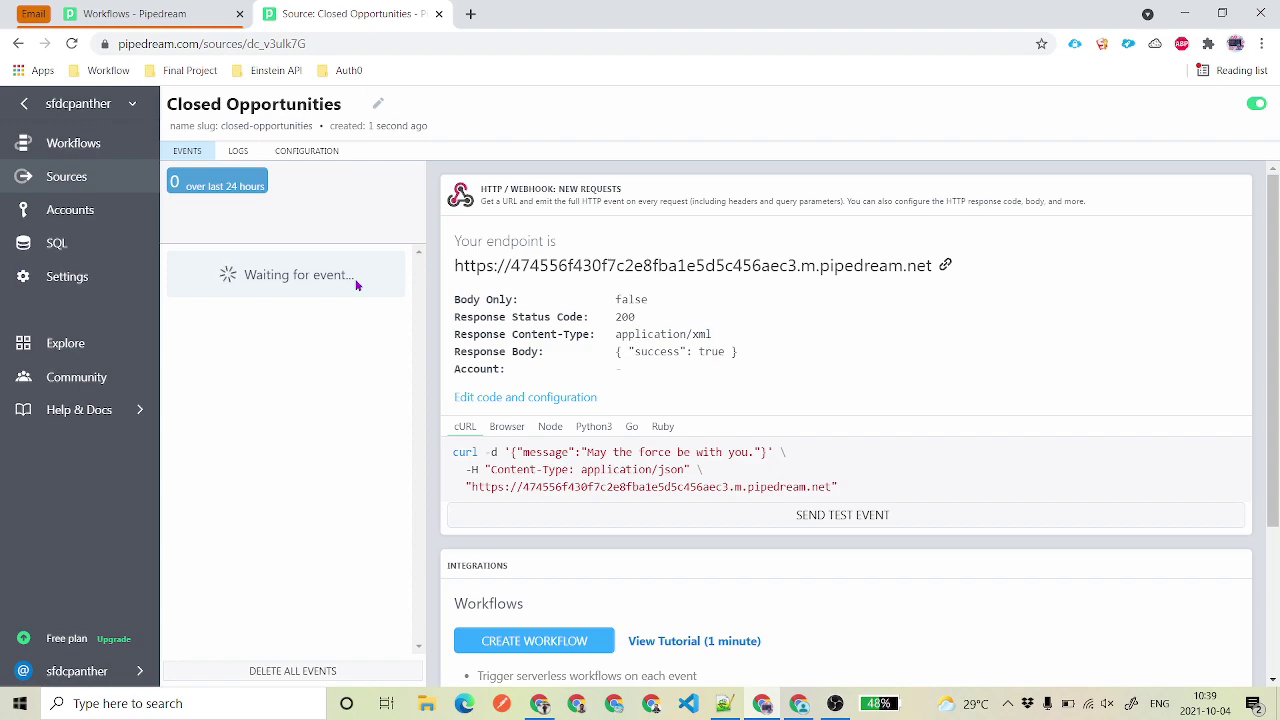
left_click(540, 703)
left_click(556, 334)
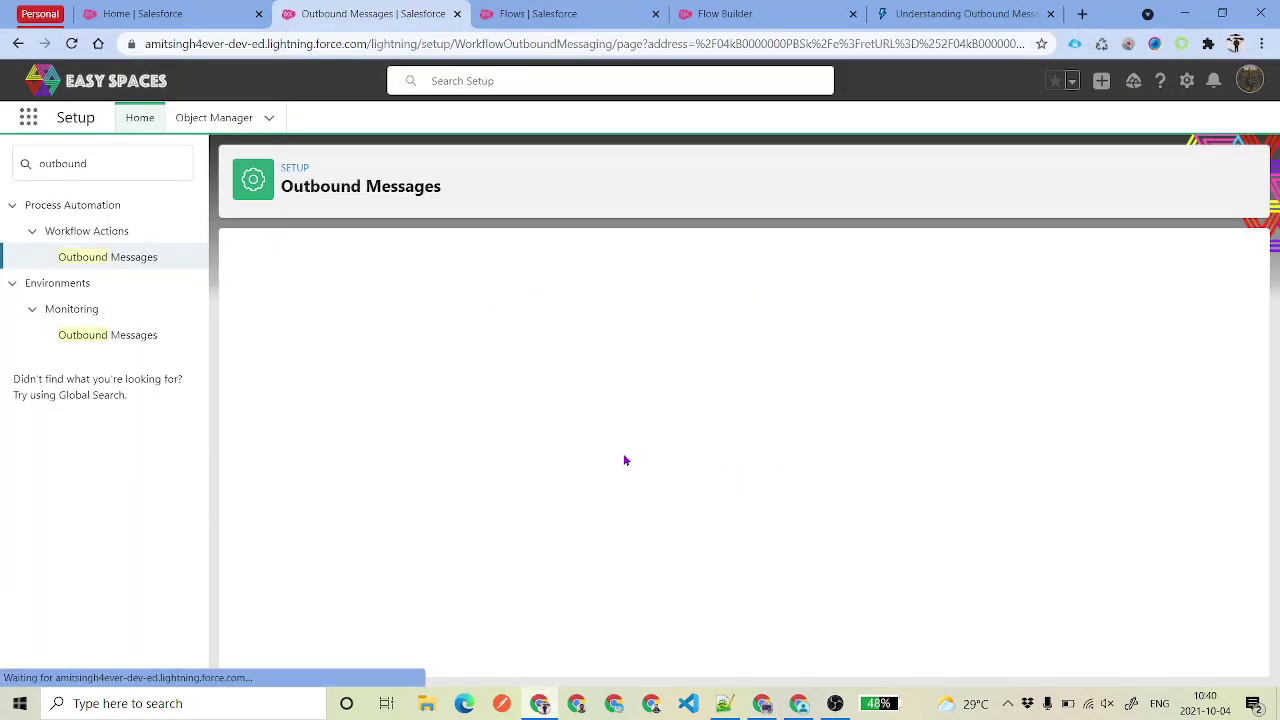
- Replace the Opportunity Outbound Message endpoint URL with the new pipedream.net endpoint and save
left_click(443, 434)
triple_click(535, 433)
left_click(551, 310)
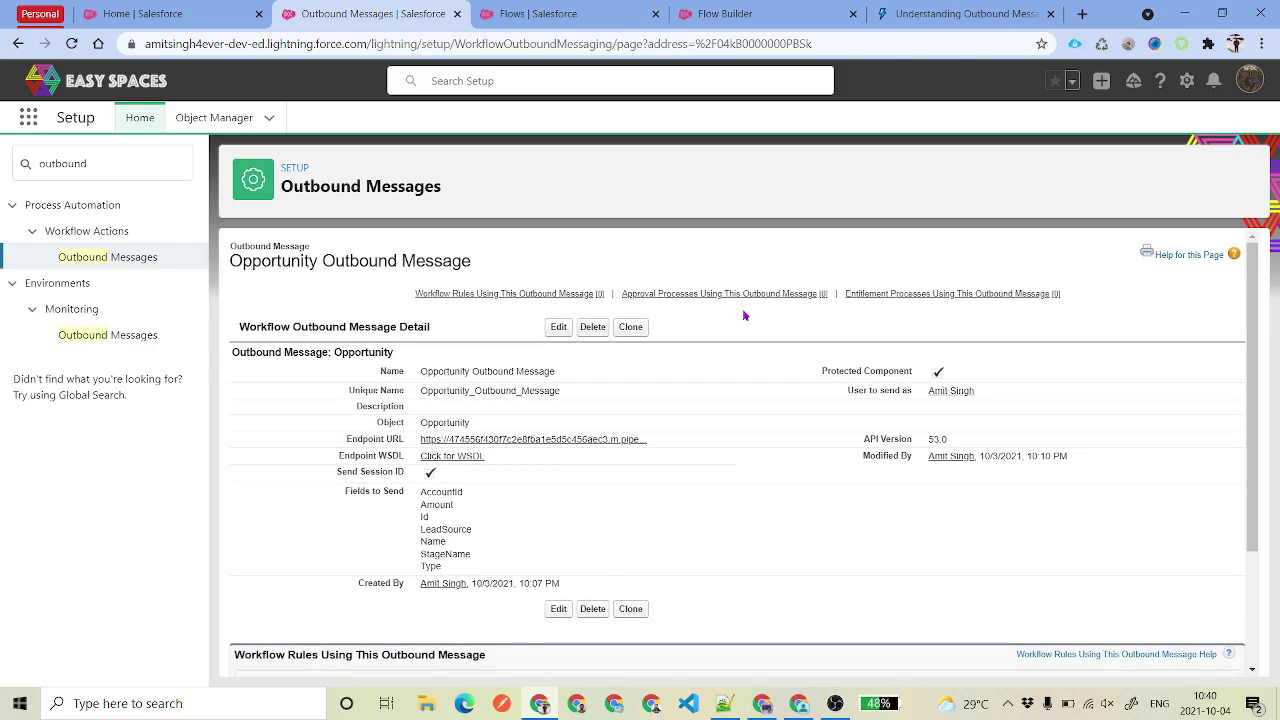
left_click(522, 13)
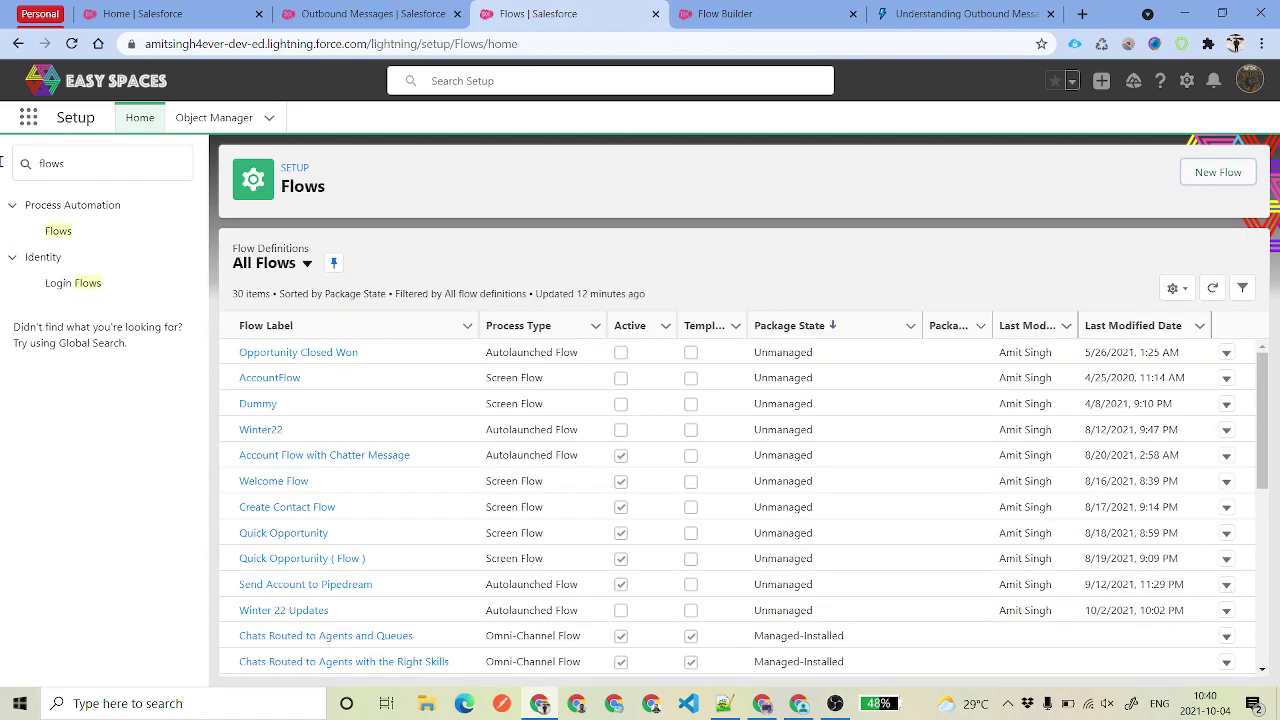
- Create a new record-triggered flow using auto-layout
left_click(1221, 174)
left_click(629, 278)
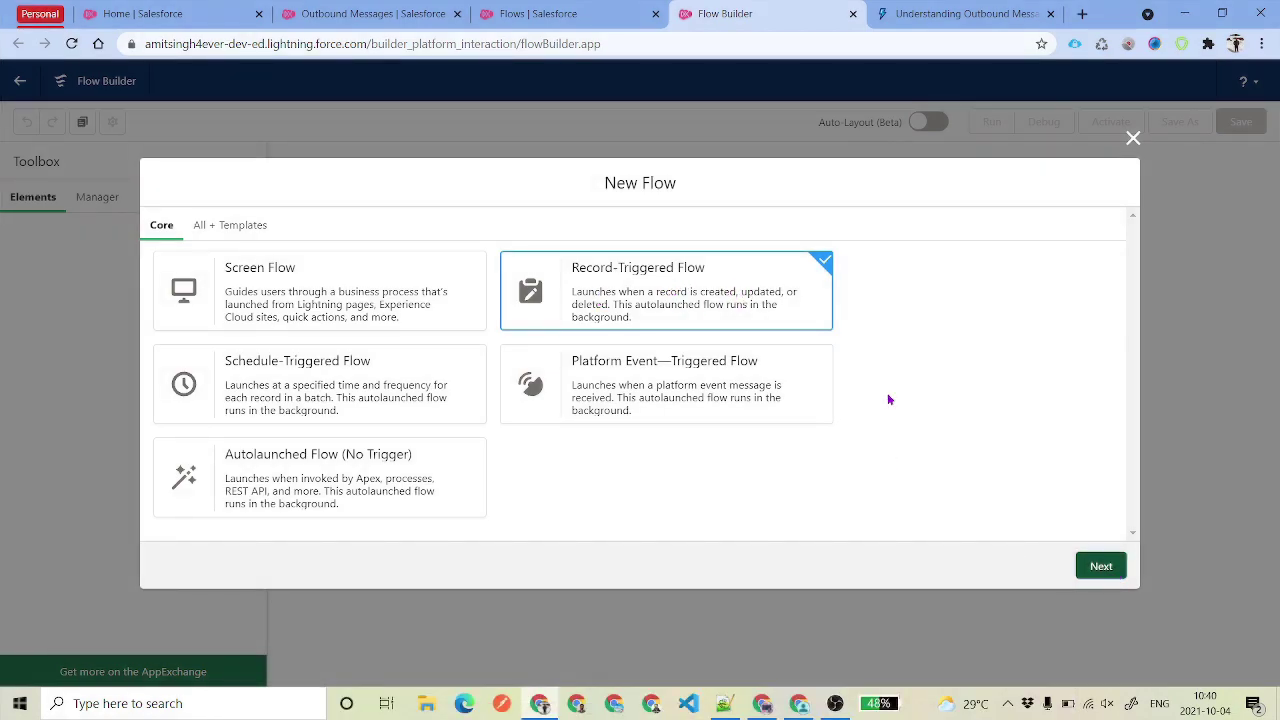
key("Return")
left_click(814, 327)
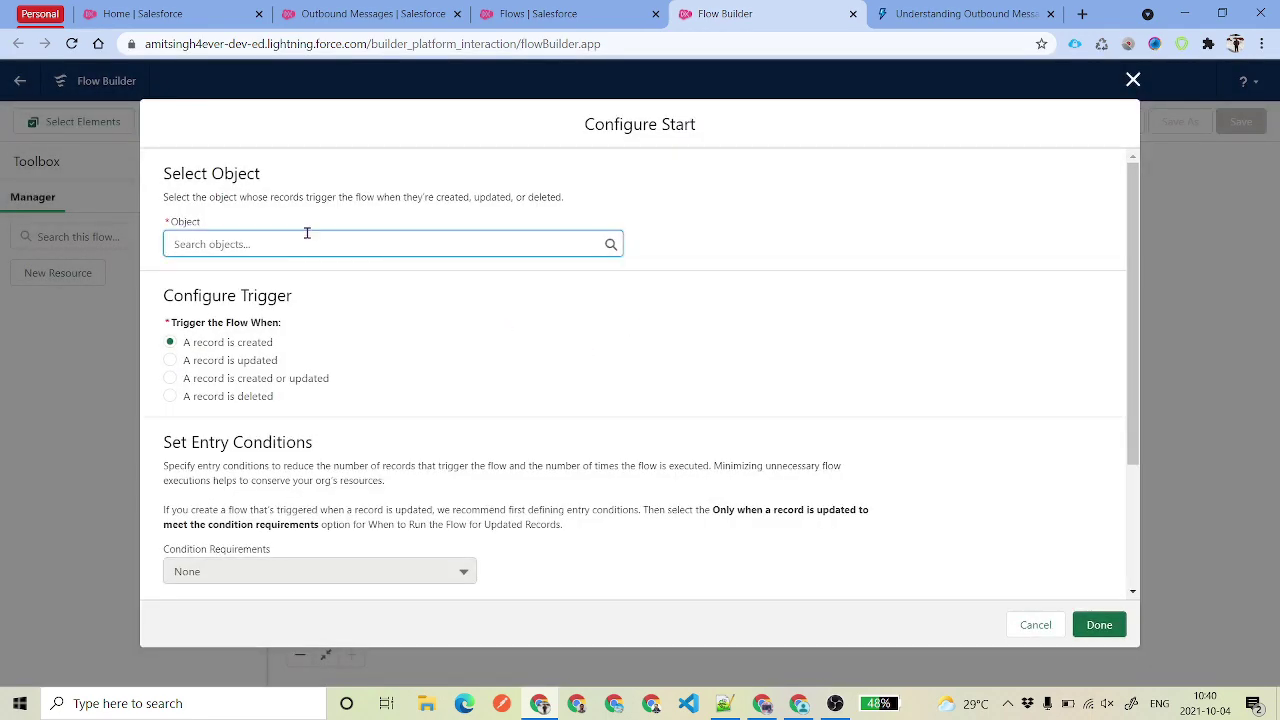
- Trigger the flow on Opportunity when a record is created or updated
left_click(307, 240)
type("Oppo")
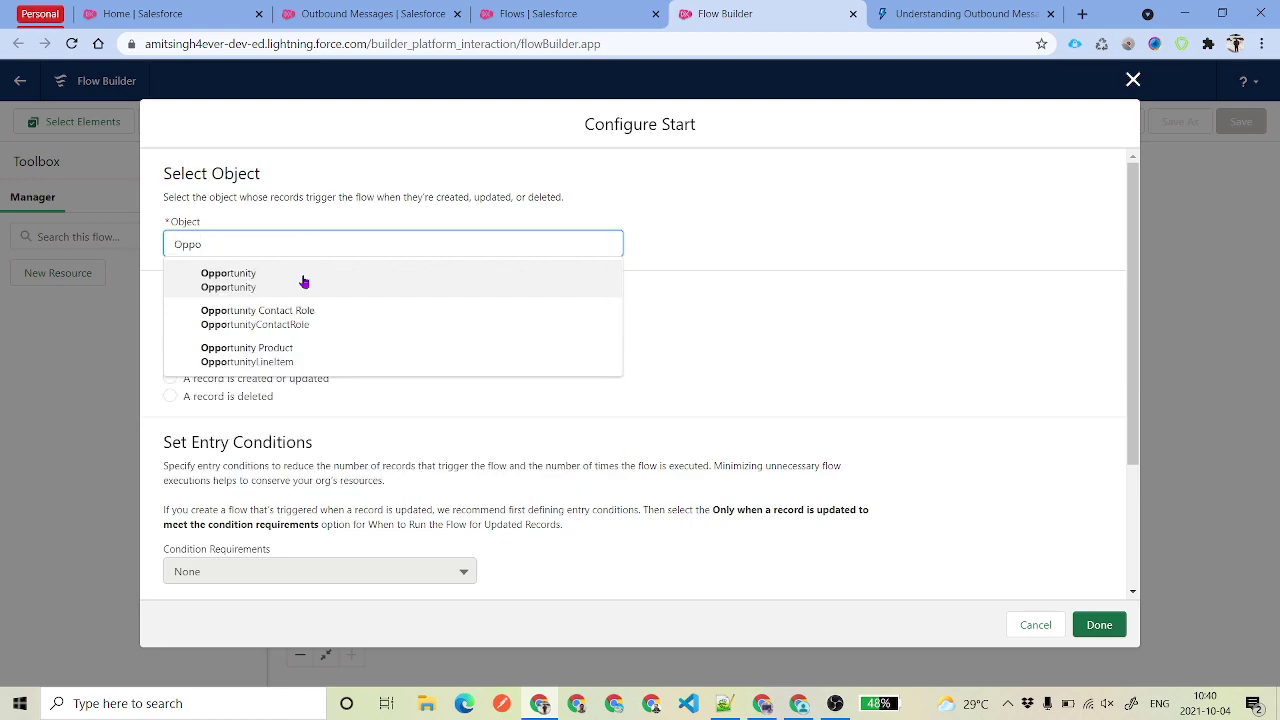
left_click(300, 278)
scroll(305, 282, "down", 3)
scroll(396, 326, "up", 1)
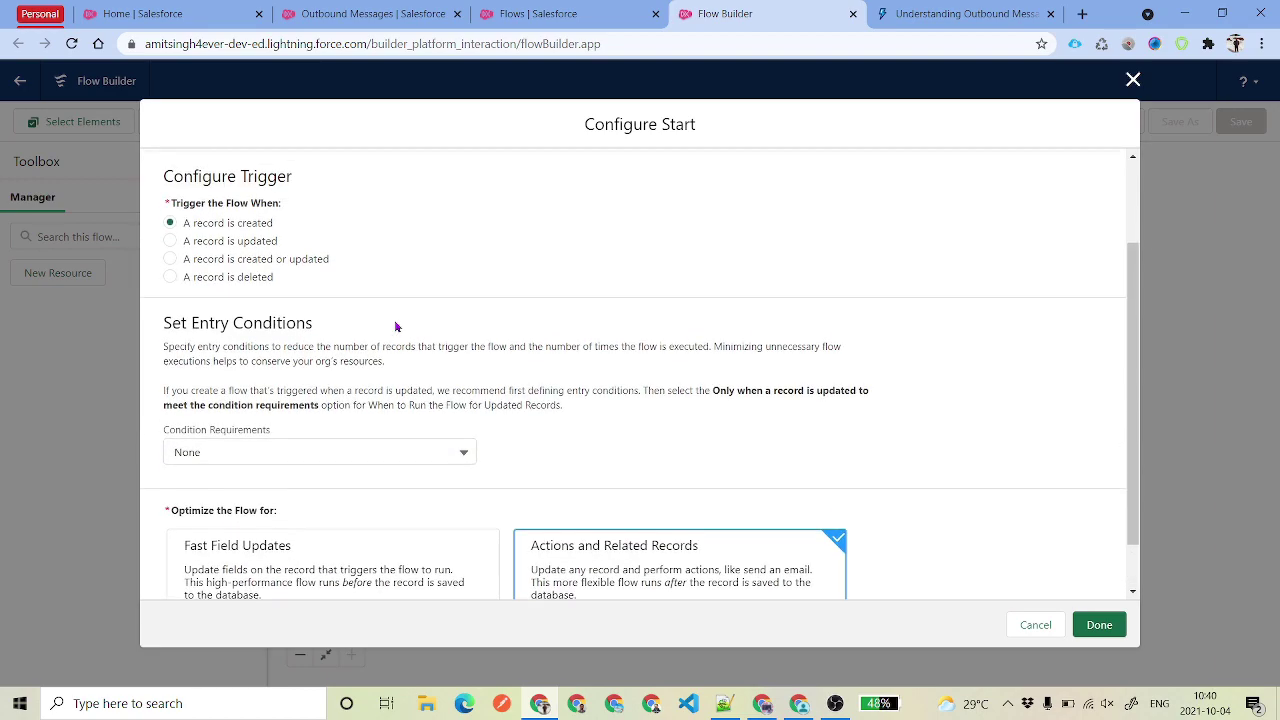
left_click(277, 287)
scroll(300, 320, "down", 1)
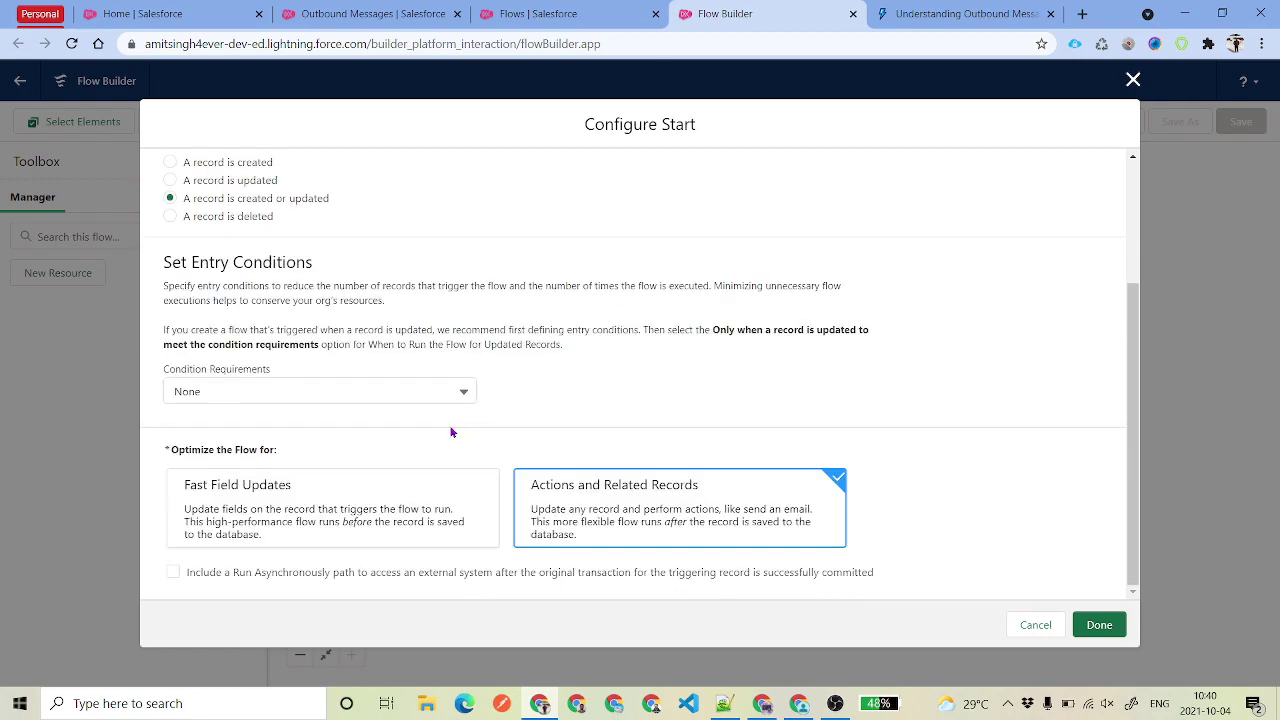
- Require all conditions met with StageName Equals Closed Won, and confirm the start settings
left_click(330, 390)
left_click(286, 434)
left_click(306, 396)
left_click(296, 455)
left_click(335, 447)
type("Sta")
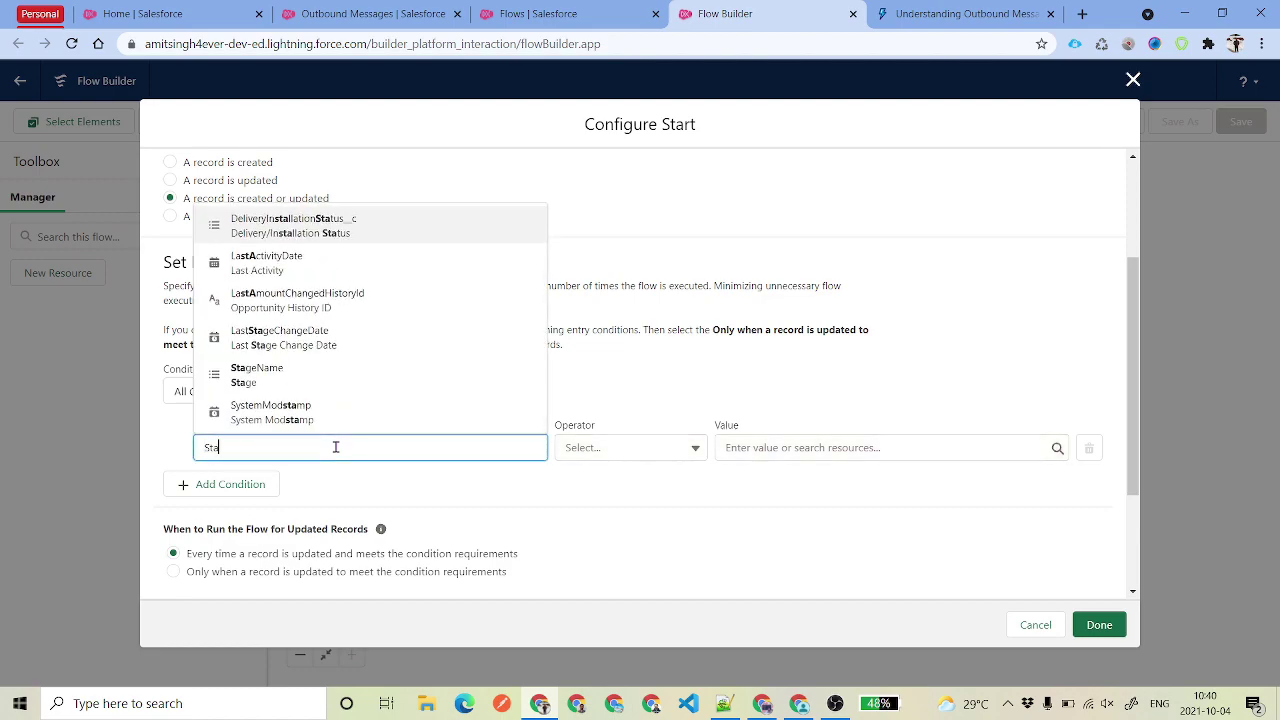
left_click(260, 370)
scroll(801, 440, "down", 2)
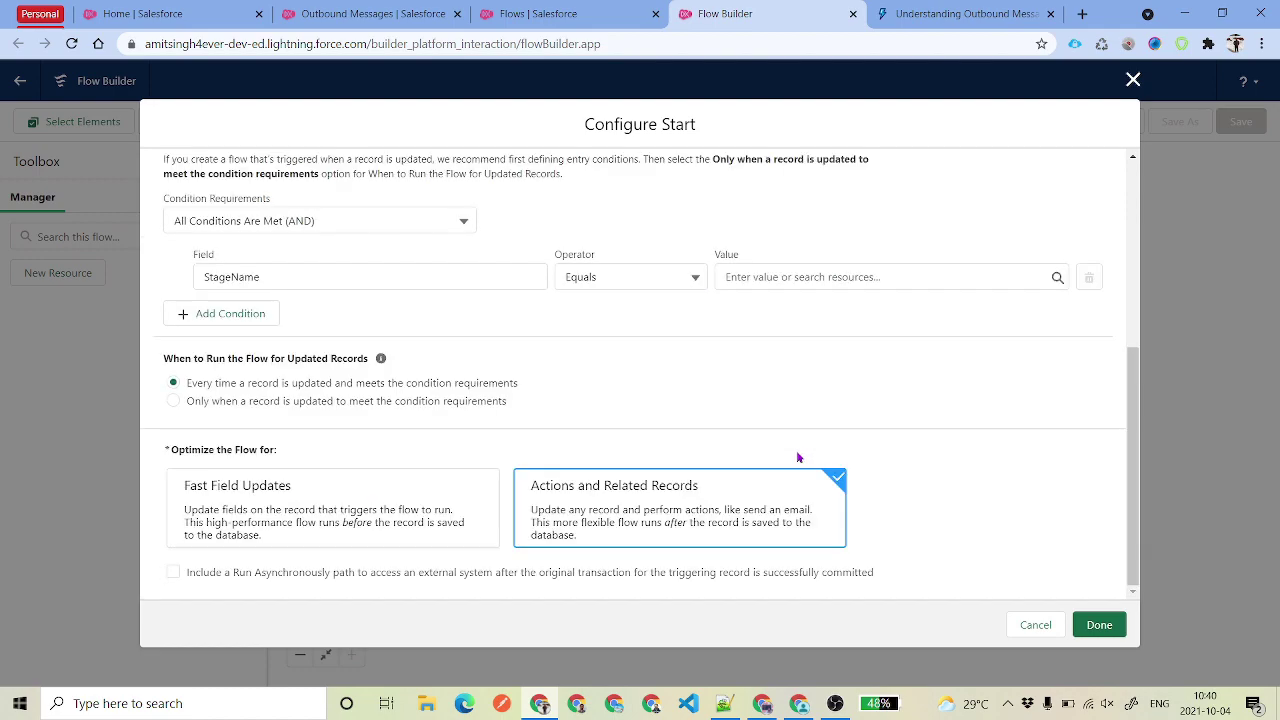
left_click(846, 277)
scroll(838, 456, "down", 2)
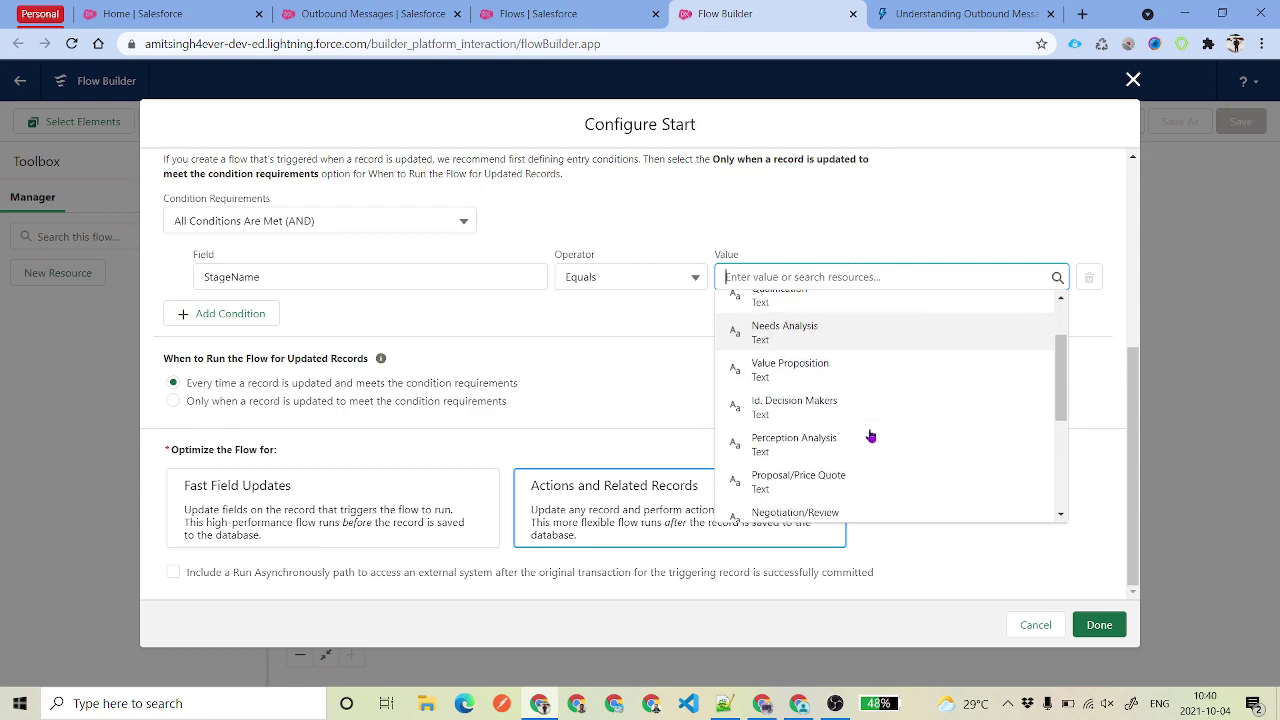
scroll(871, 434, "down", 2)
left_click(860, 470)
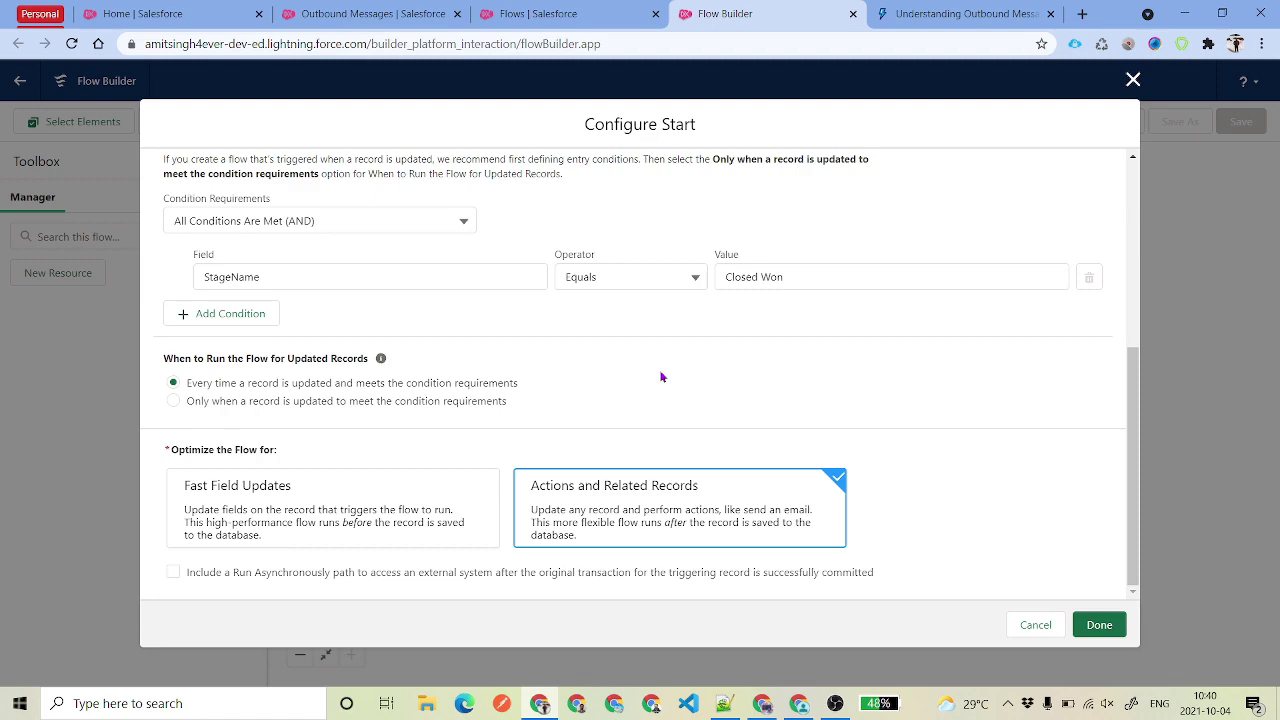
left_click(1099, 624)
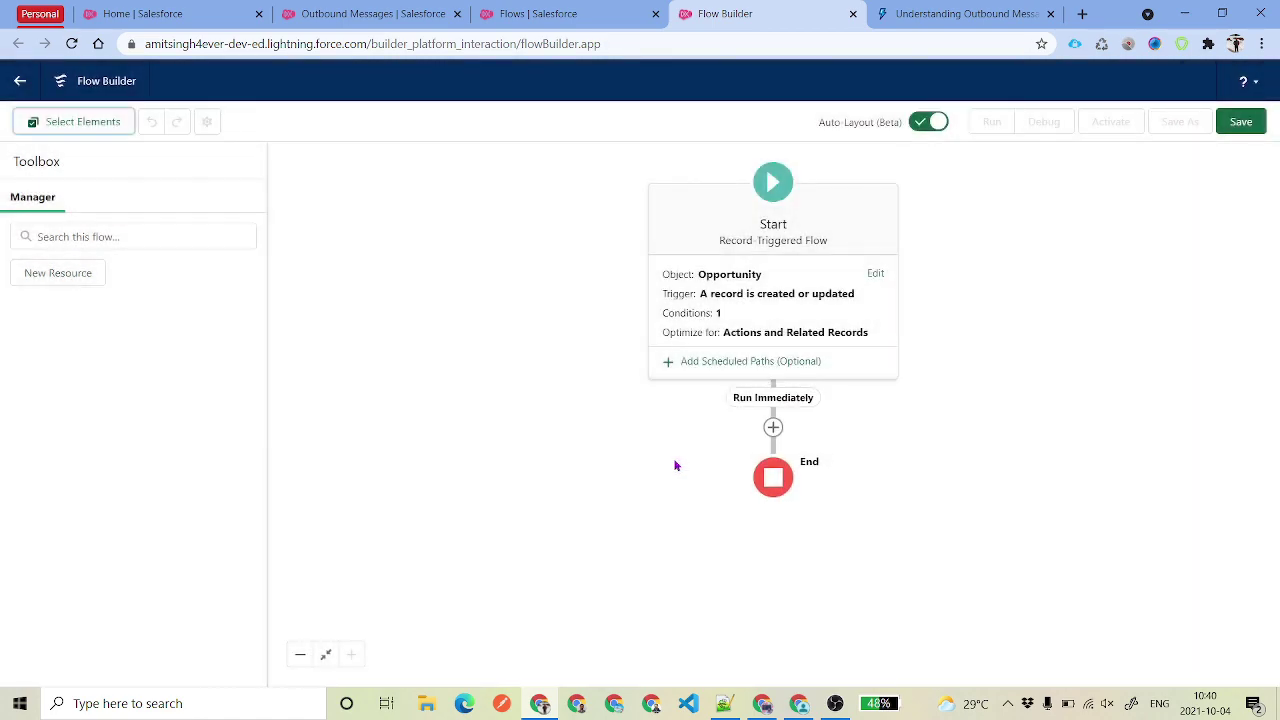
- Insert an Outbound Message action after Start, choosing Opportunity Outbound Message with a pasted label
left_click(773, 429)
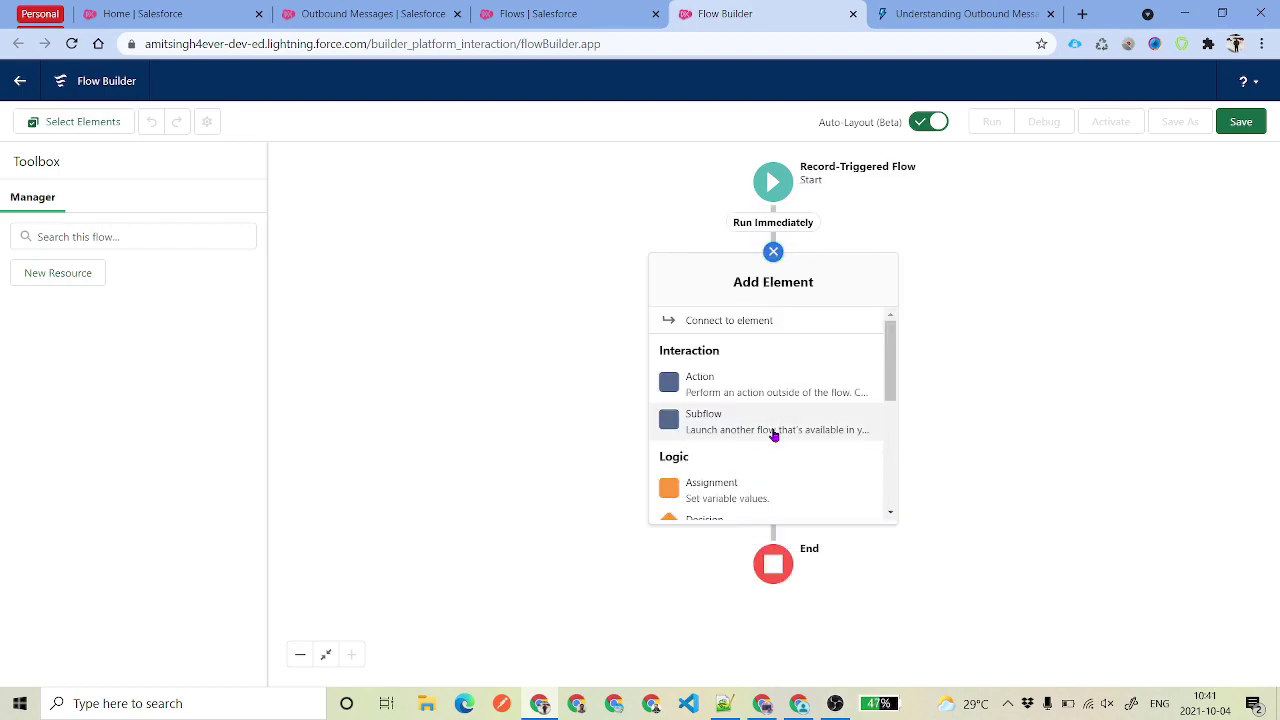
scroll(808, 410, "down", 2)
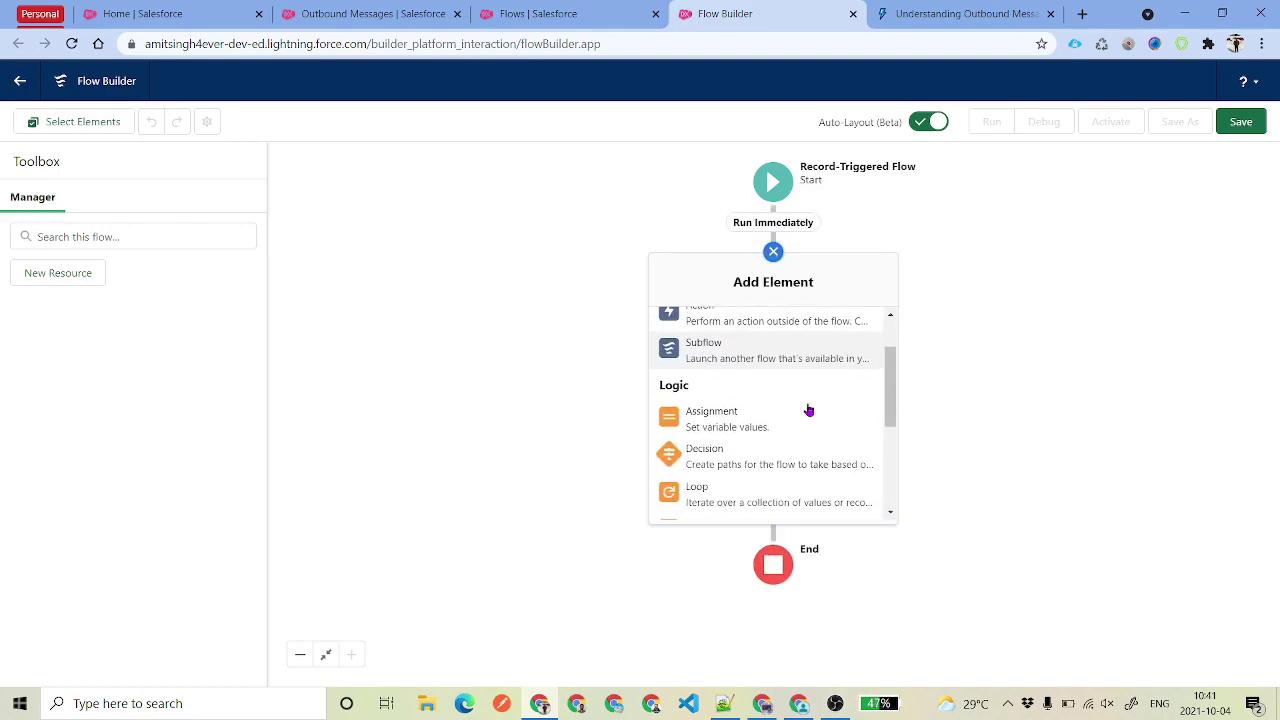
scroll(790, 405, "up", 2)
left_click(727, 390)
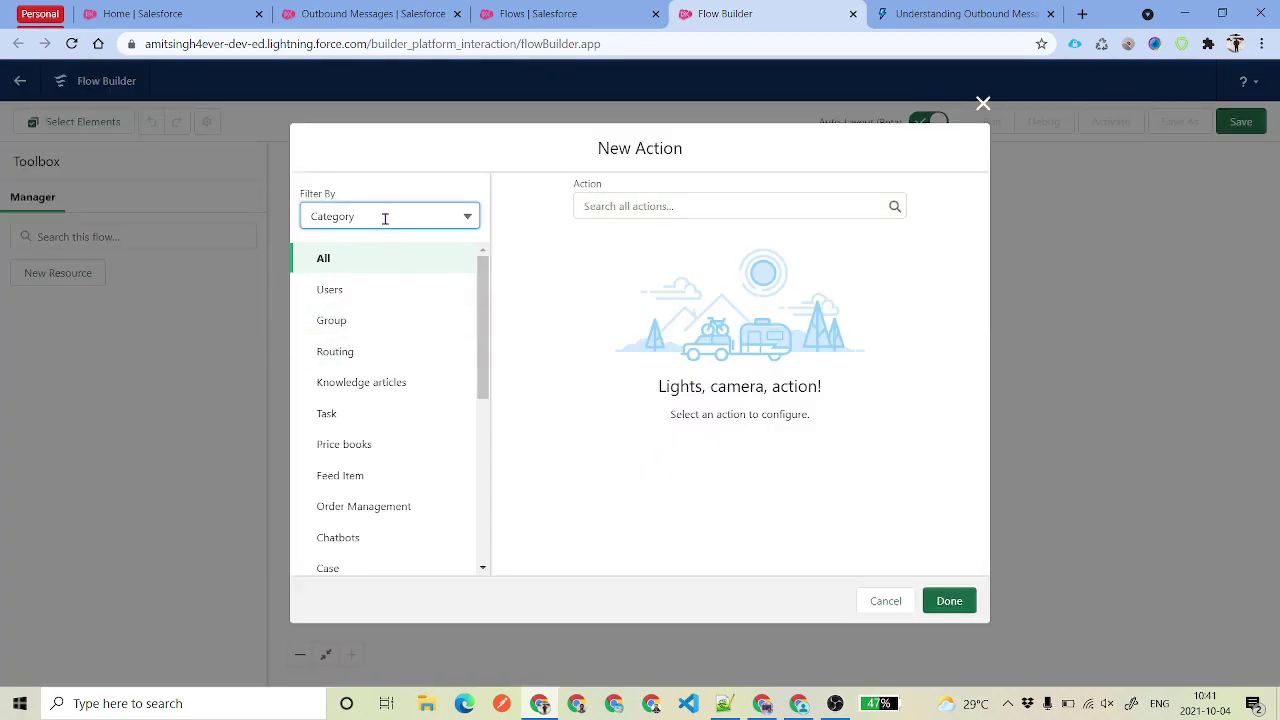
left_click_drag(483, 292, 463, 451)
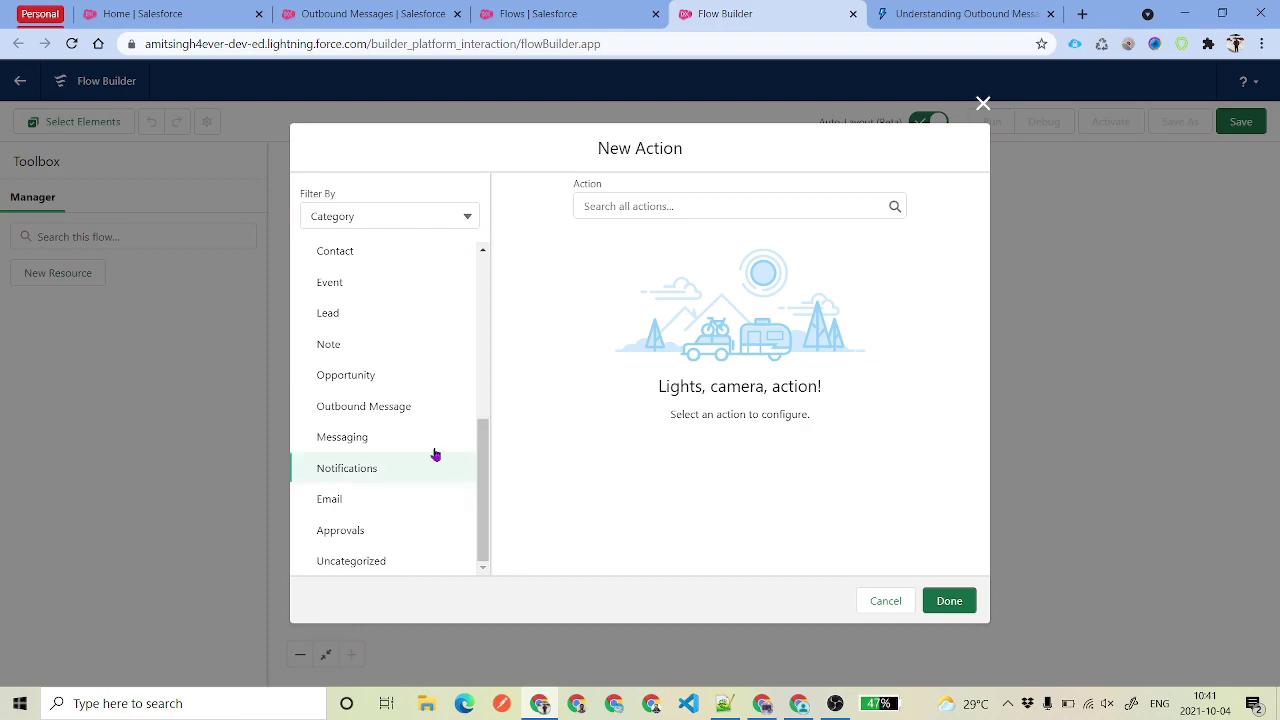
left_click(373, 416)
left_click(713, 205)
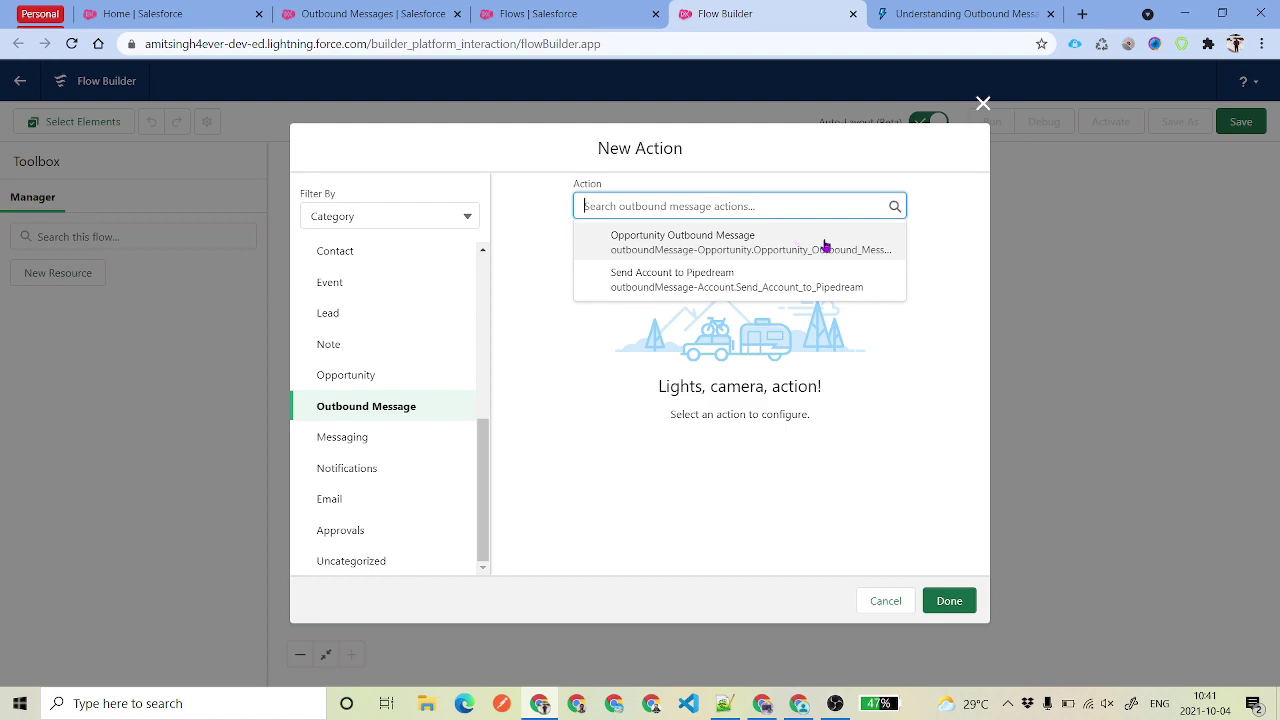
left_click(729, 248)
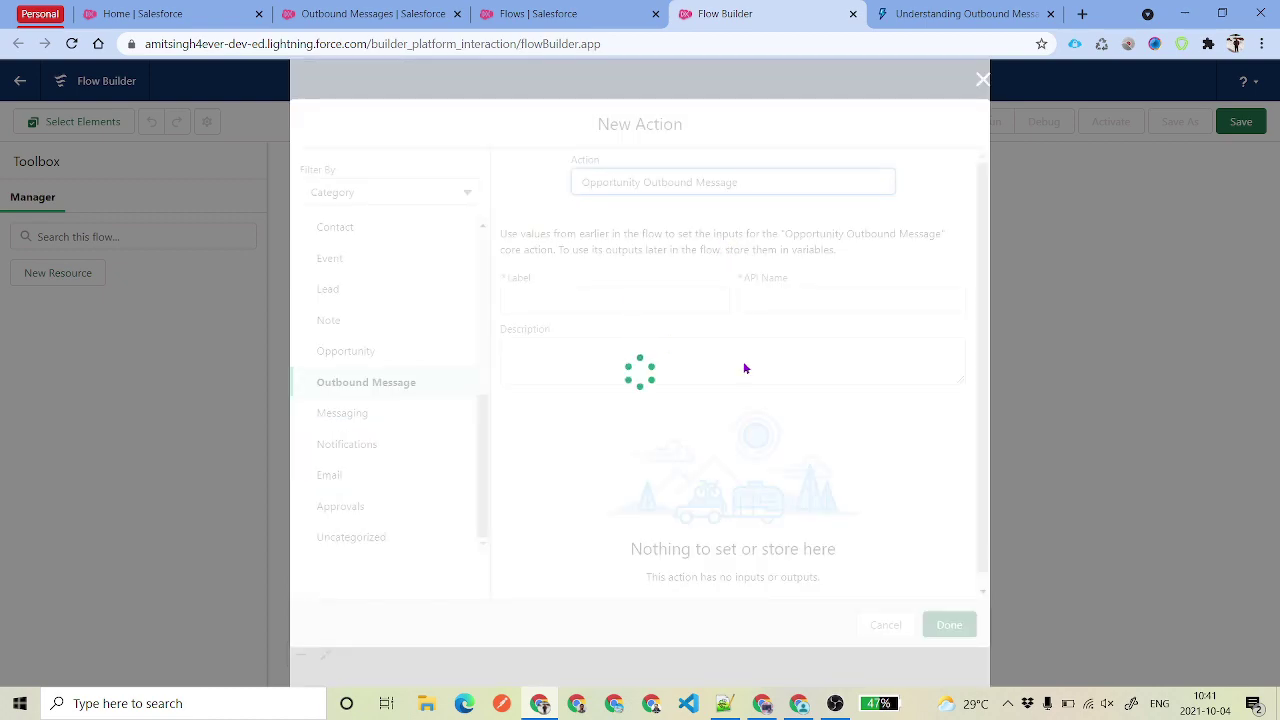
left_click(580, 300)
type("Opportunity Outbound Message")
left_click(617, 268)
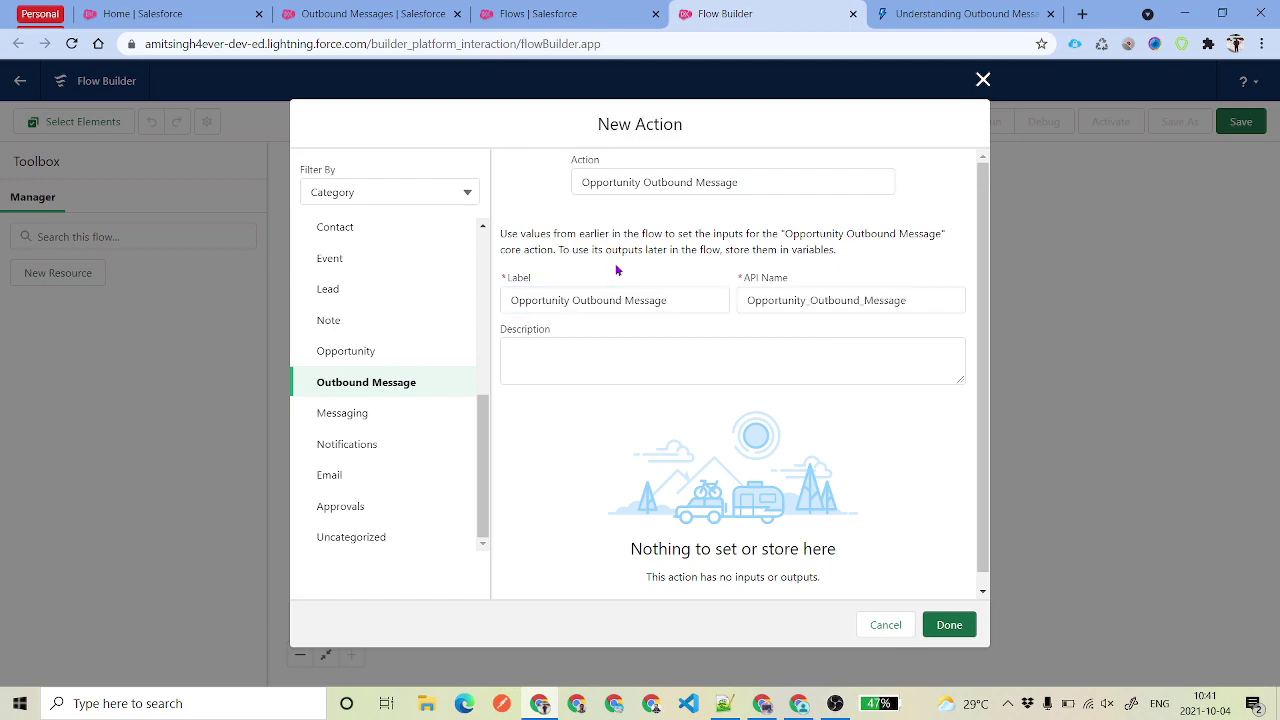
left_click(948, 624)
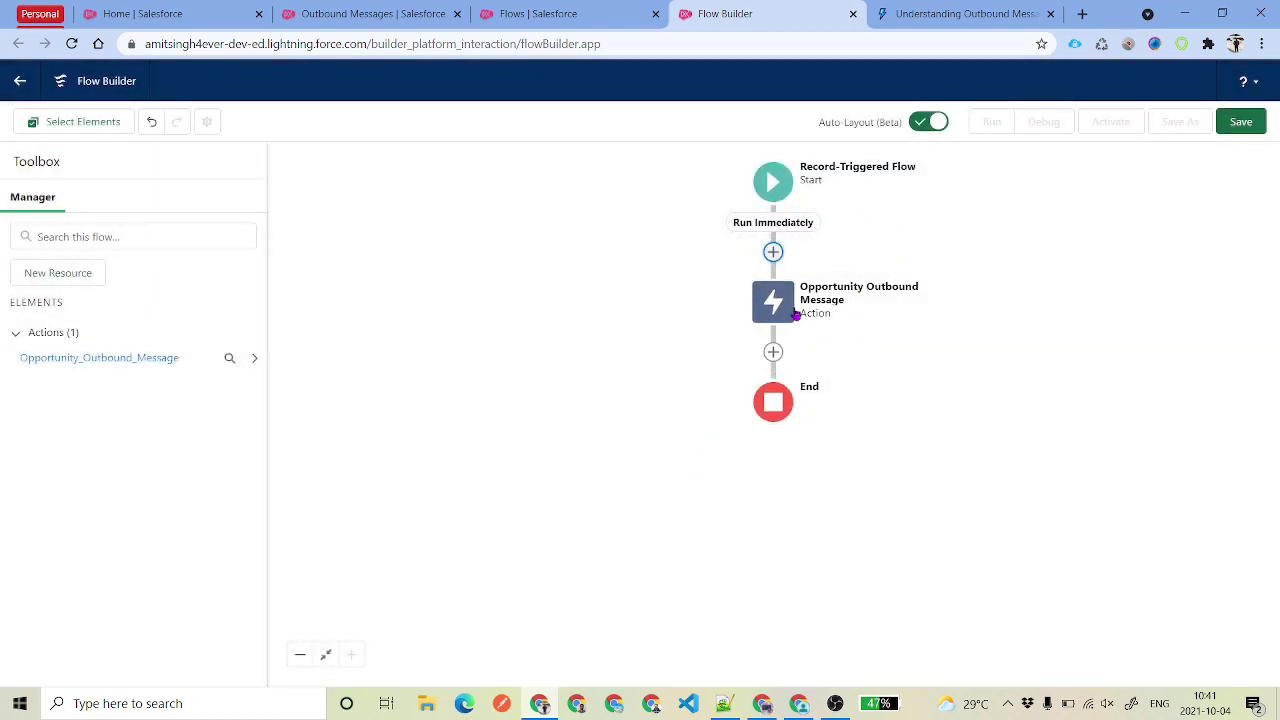
- Add a Post to Chatter action after the outbound message and paste its label
left_click(773, 352)
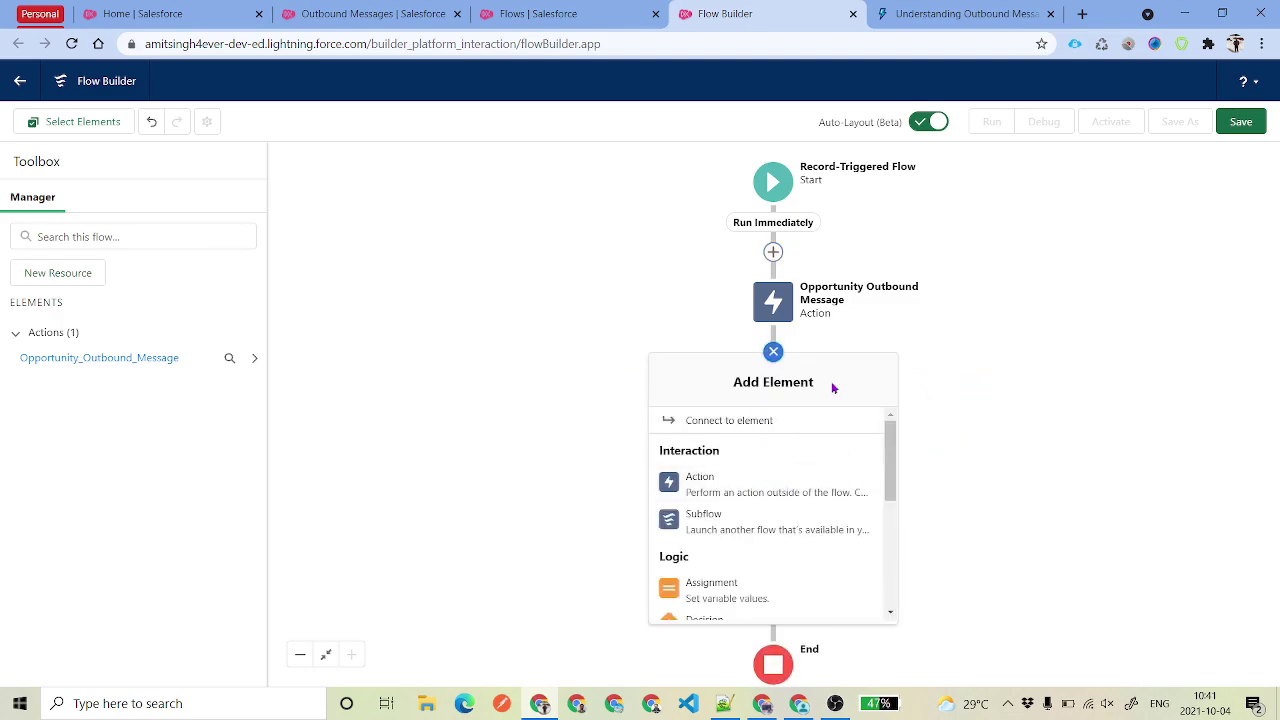
left_click(728, 490)
left_click(660, 205)
type("Post")
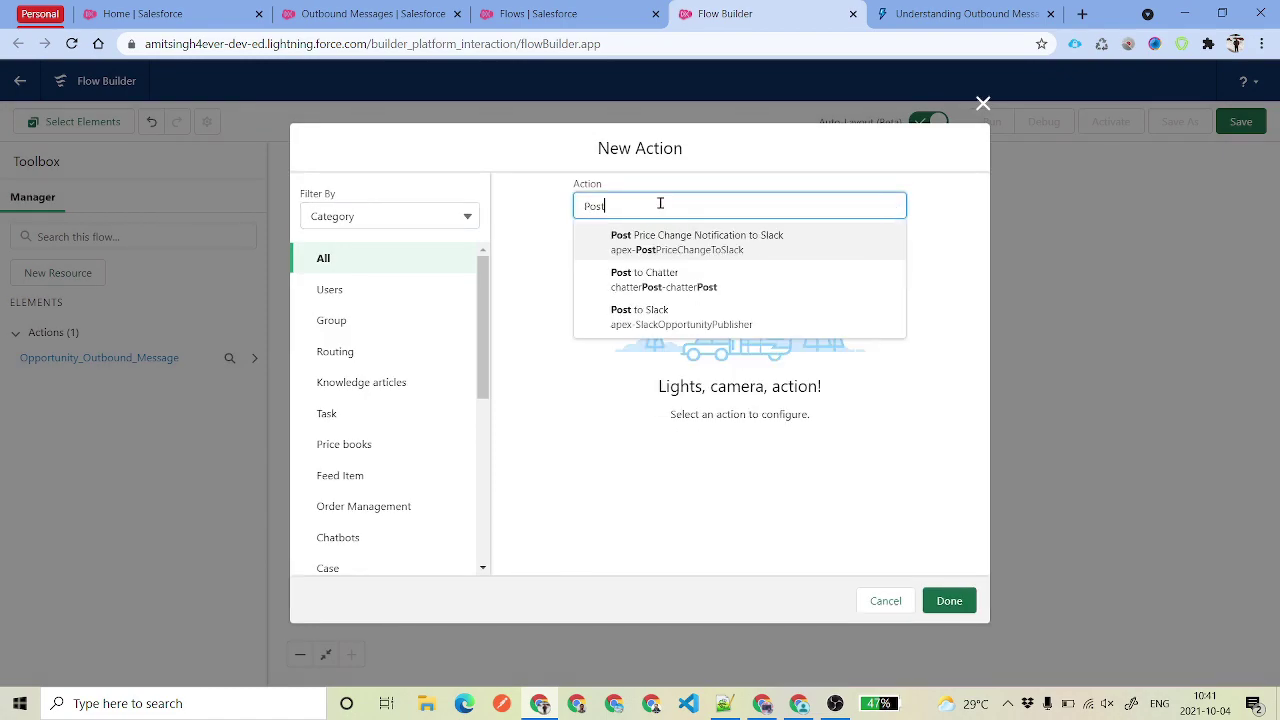
left_click(725, 277)
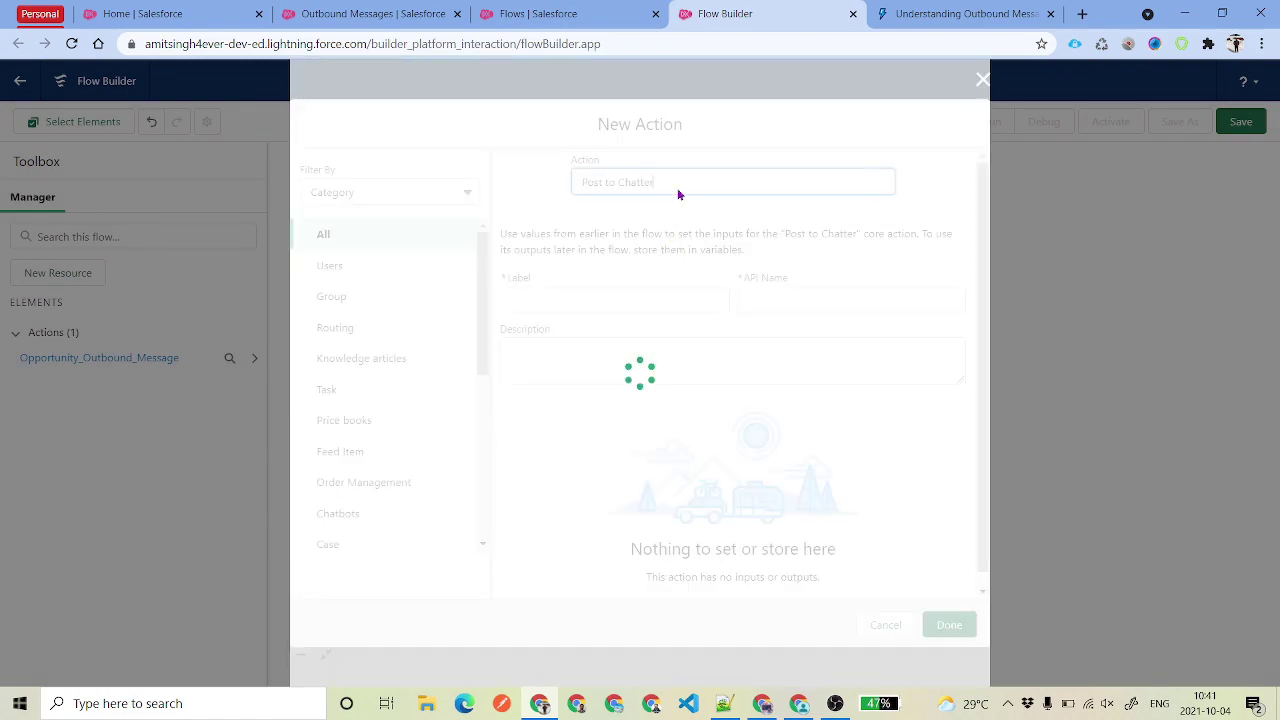
double_click(683, 177)
left_click(600, 213)
left_click(617, 290)
type("Post to Chatter")
left_click(898, 401)
- Set the Chatter message to 'Record Sent' and target to {!$Record.Id}, then add it
scroll(898, 401, "down", 2)
left_click(610, 300)
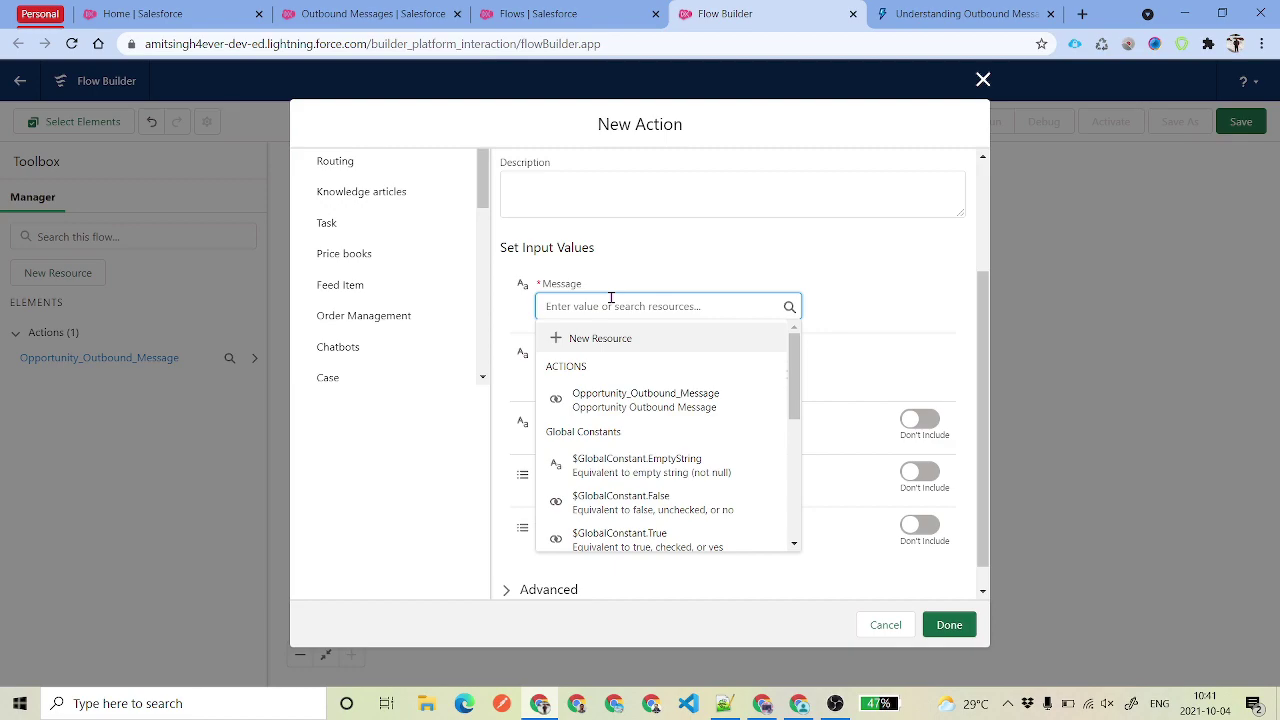
type("Record Sent")
key("Tab")
type("Record")
left_click(748, 434)
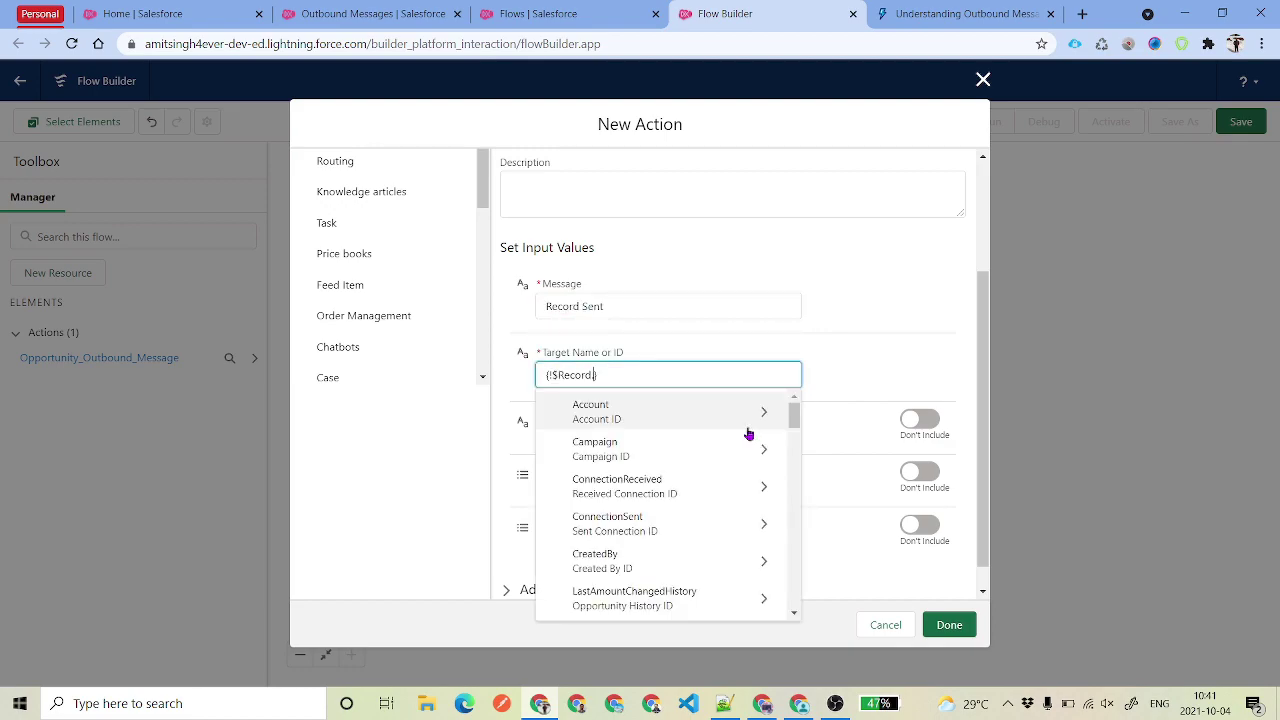
type("Id")
key("Return")
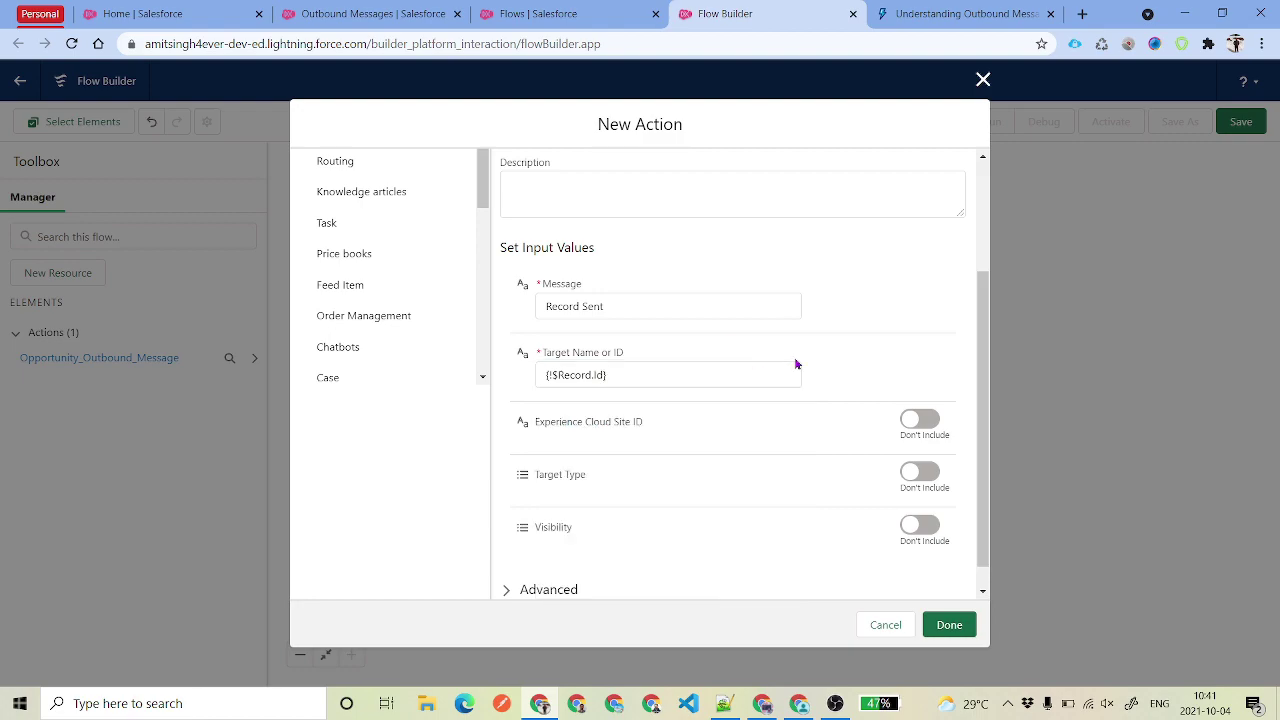
scroll(850, 430, "down", 1)
left_click(949, 624)
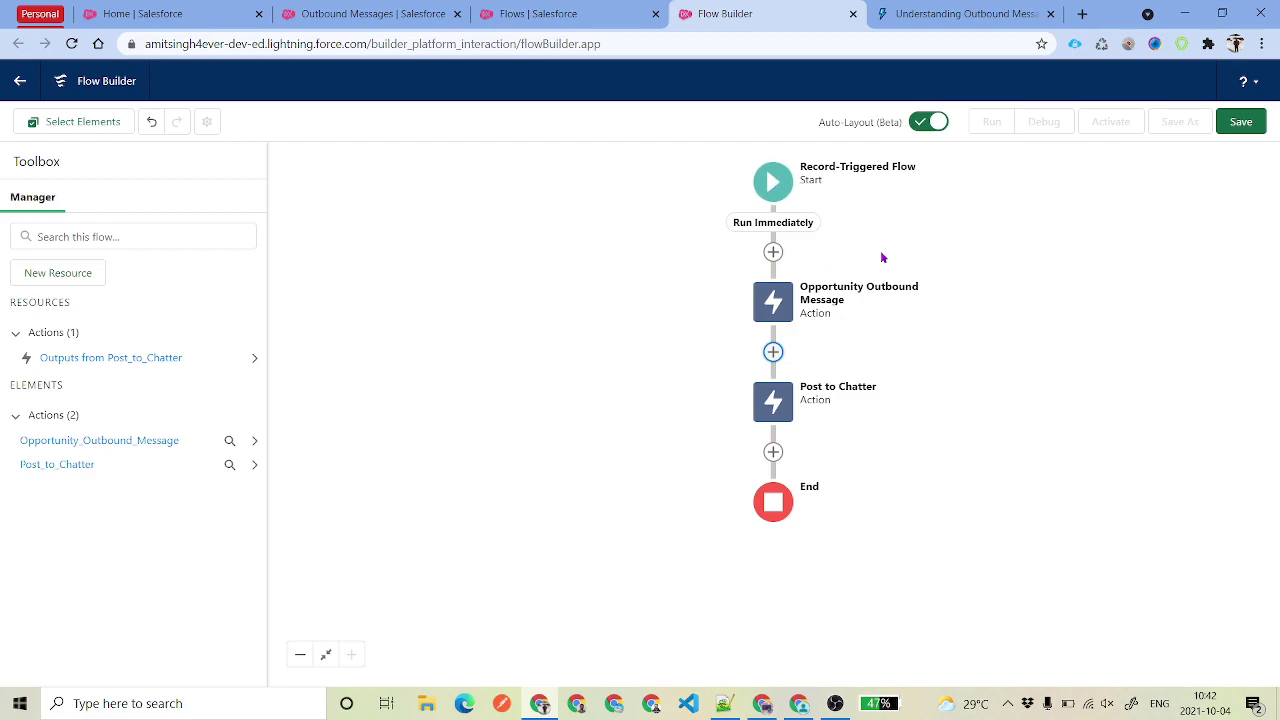
left_click(773, 182)
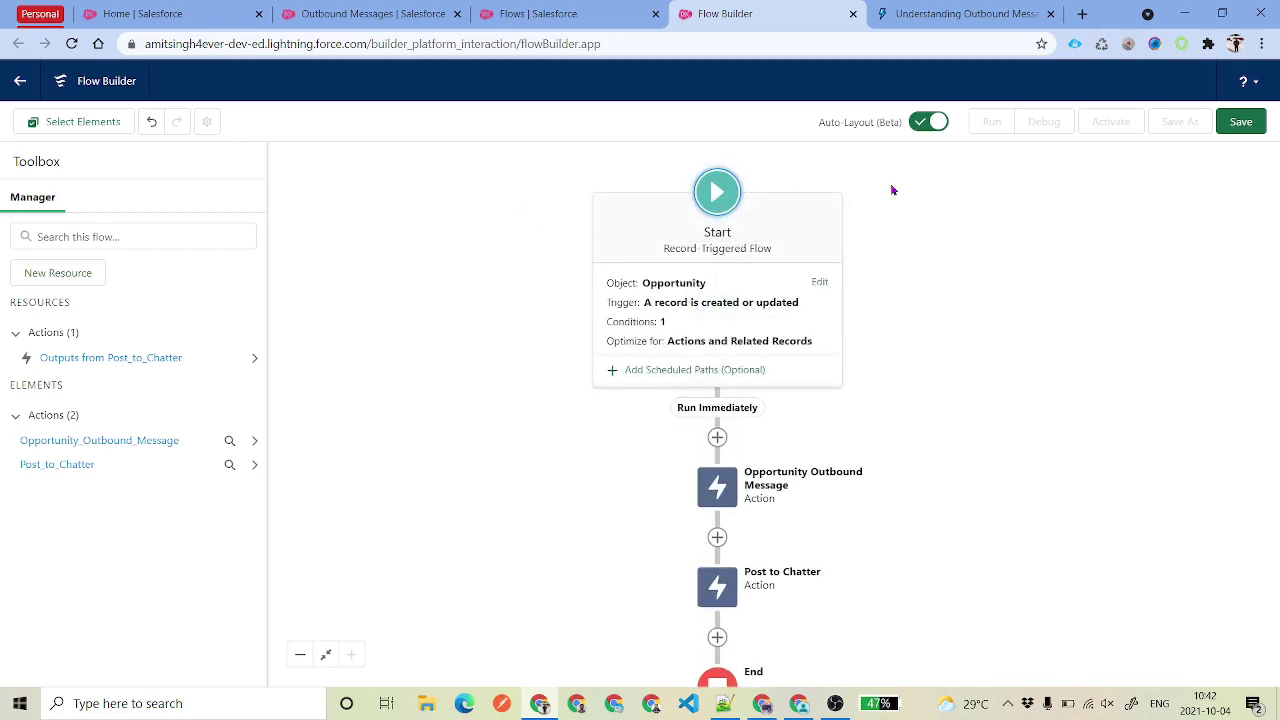
- Save the flow as 'Send Opportunity to PipeDream' and activate it
left_click(949, 303)
left_click(1240, 122)
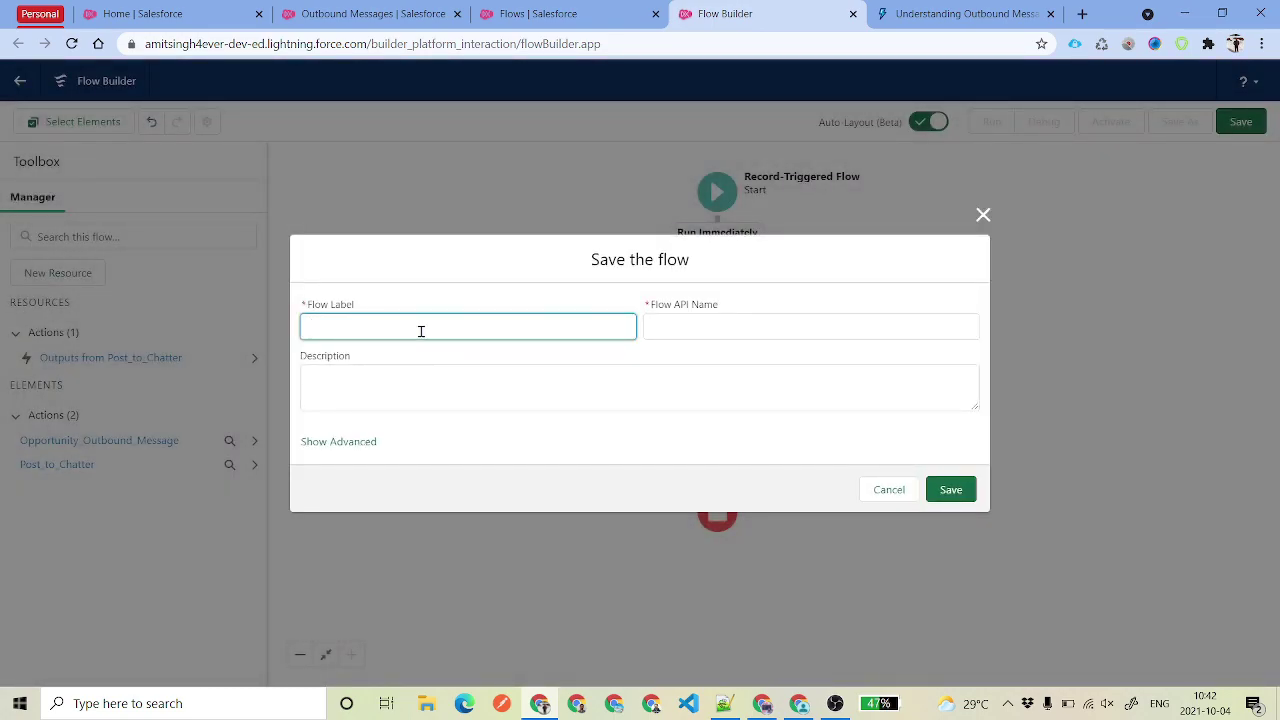
type("Send Opportunity to PipeDream")
left_click(736, 397)
left_click(951, 489)
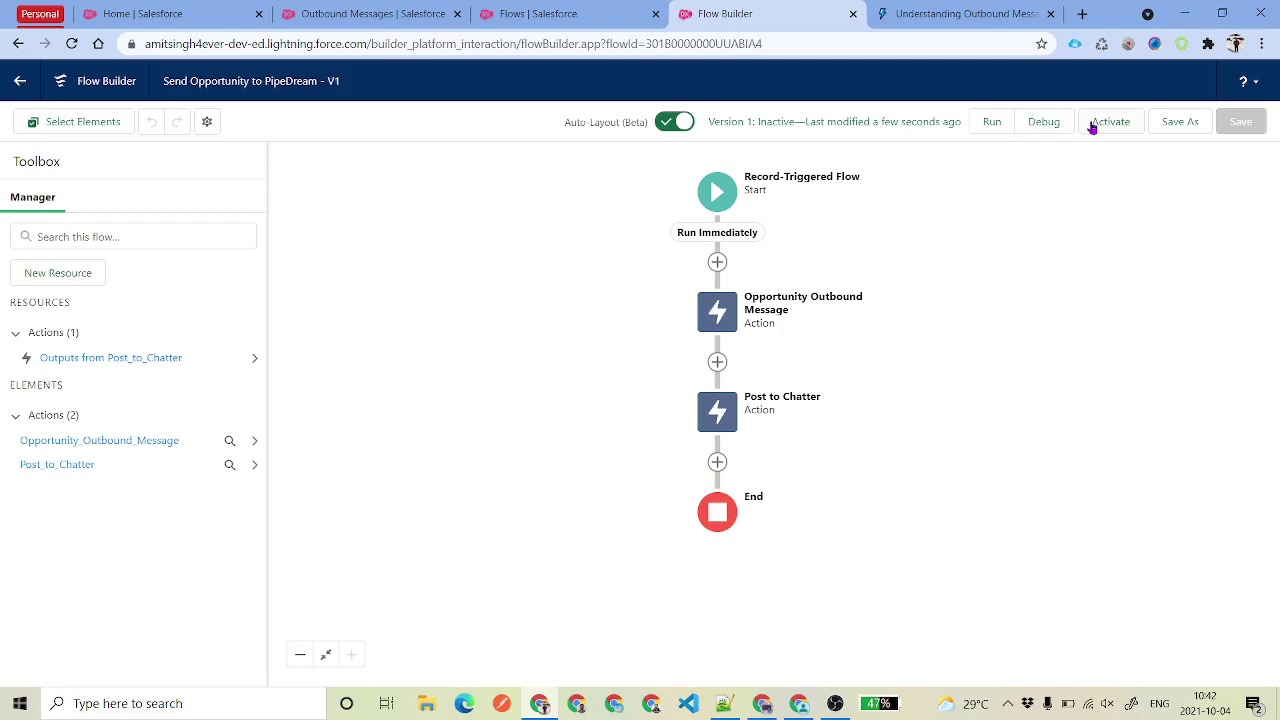
left_click(1110, 121)
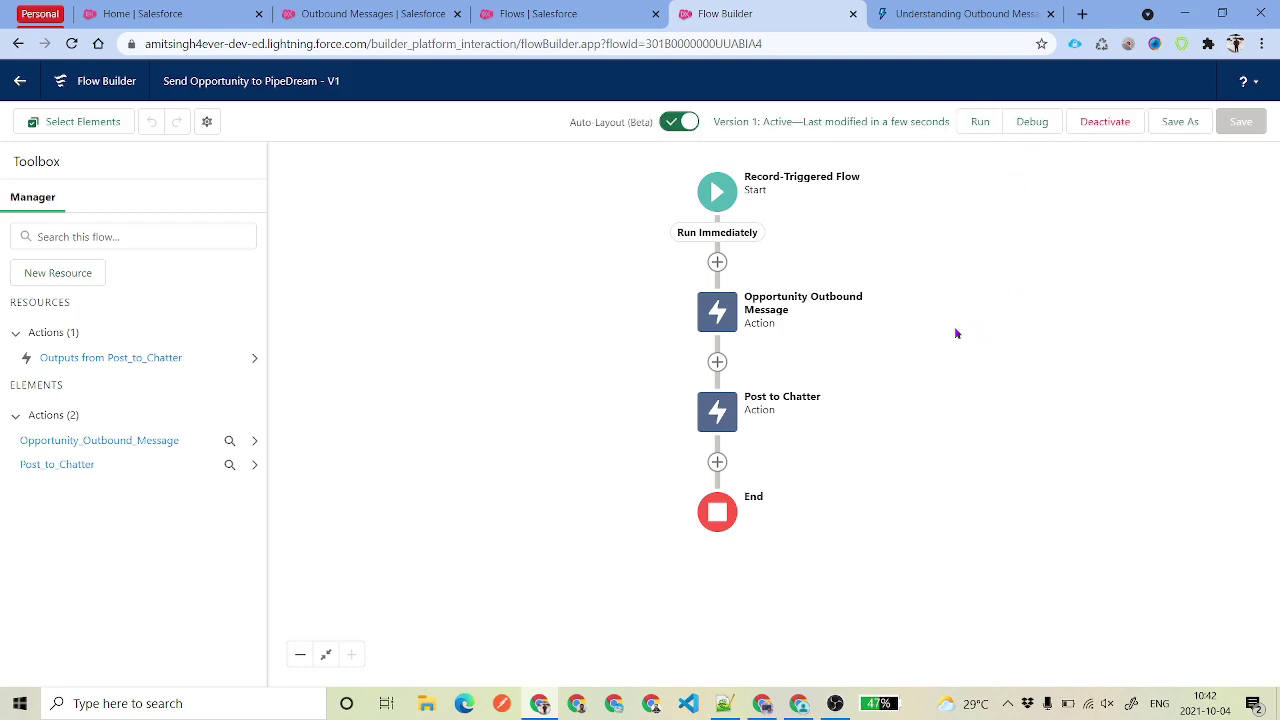
left_click(160, 13)
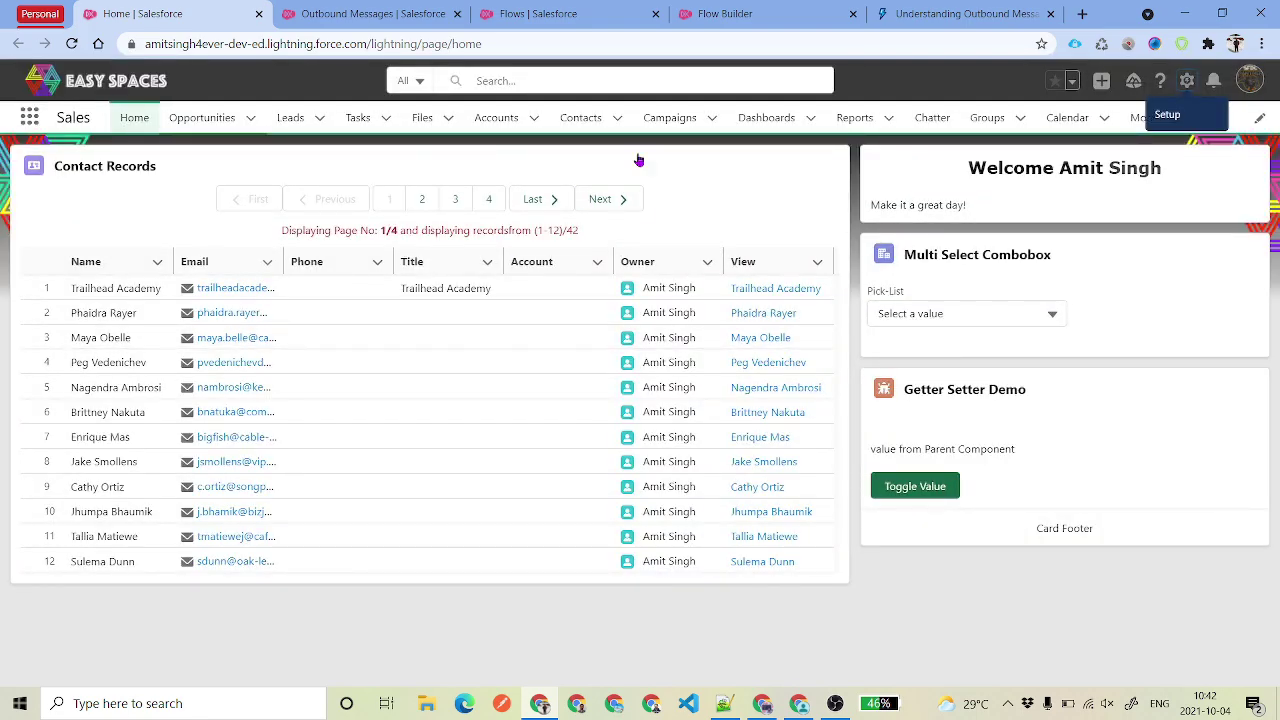
- Start a new opportunity for Burlington Textiles Corp of America, amount 13424, closing 10/27/2021
left_click(200, 117)
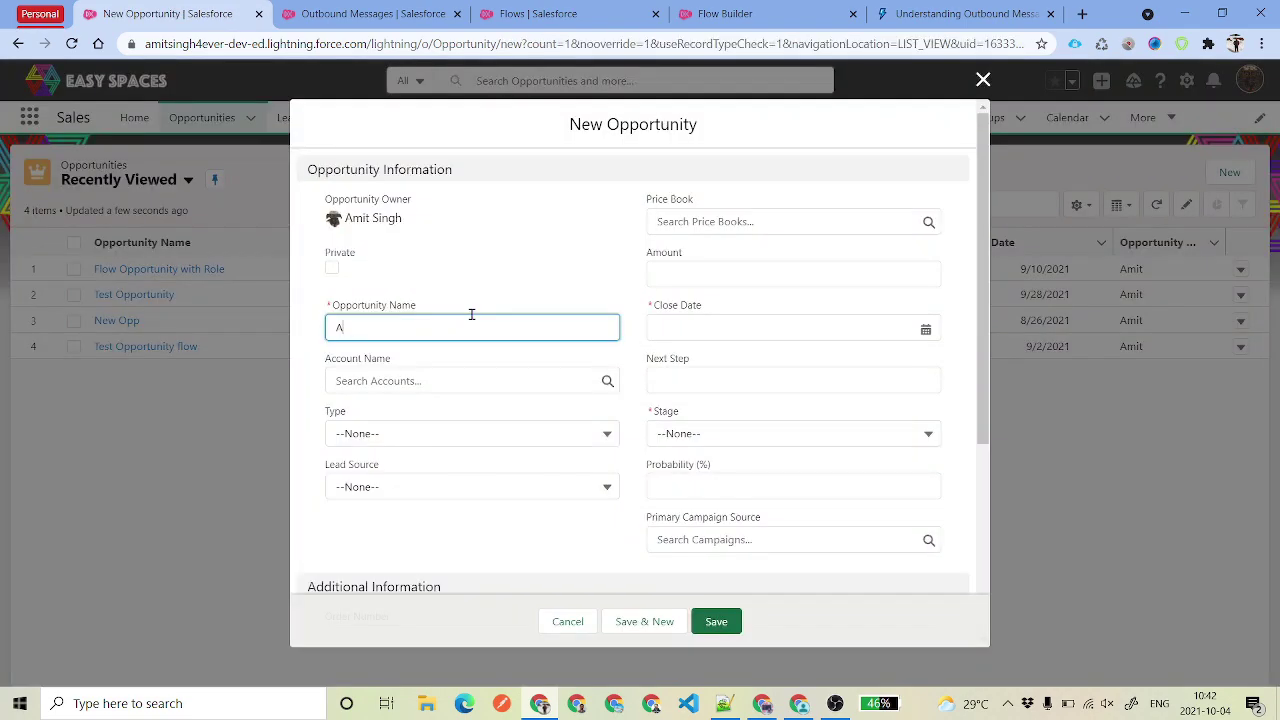
type("Singh - FLOW")
left_click(465, 307)
left_click(470, 371)
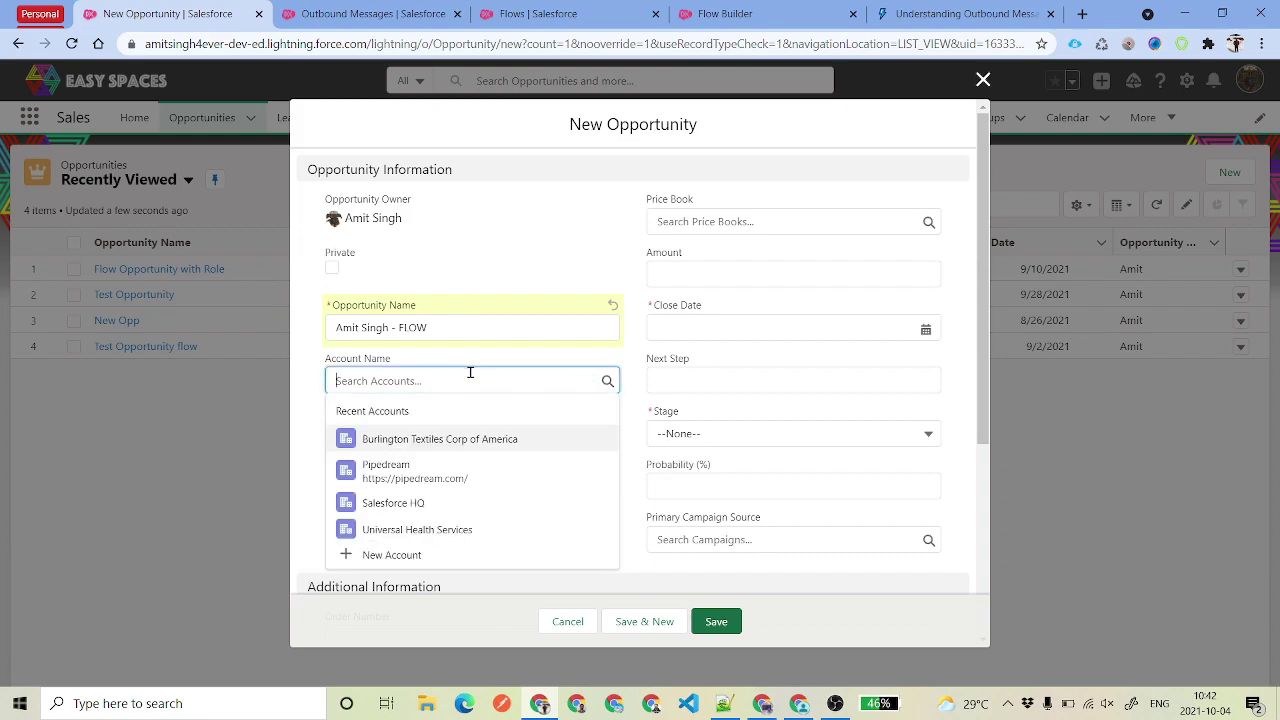
left_click(458, 440)
left_click(808, 263)
type("13424")
left_click(739, 325)
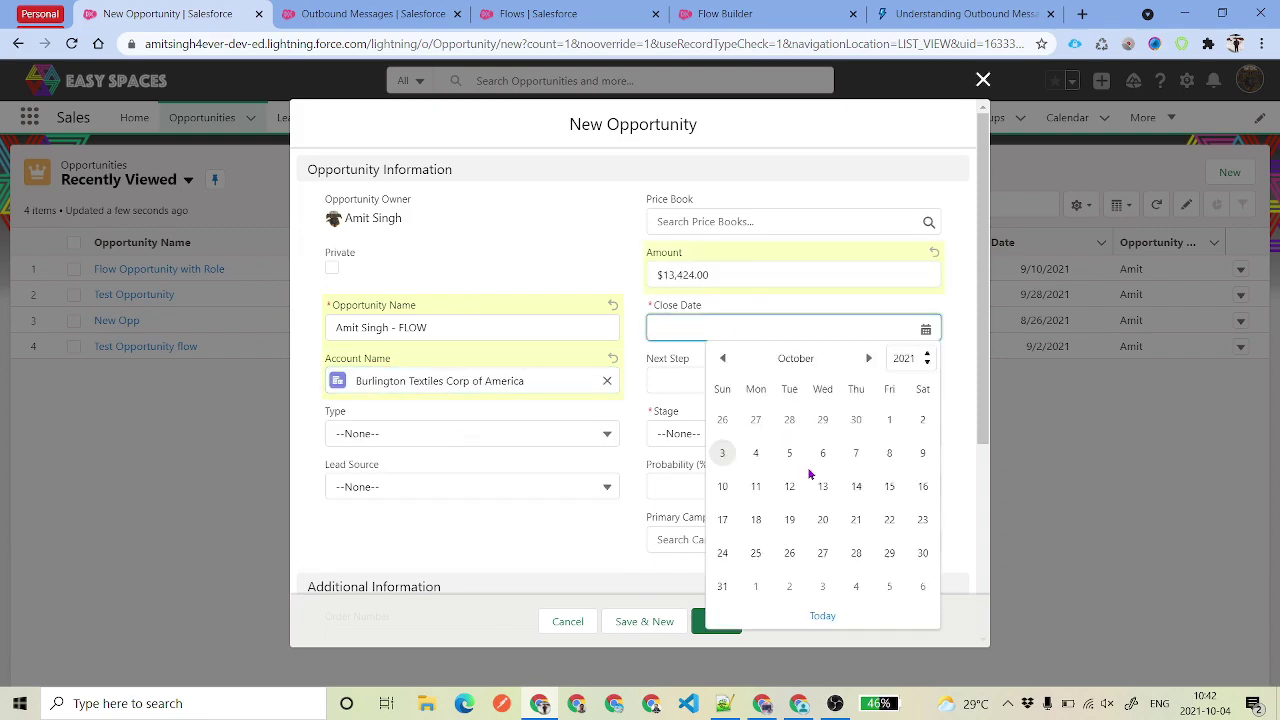
left_click(826, 552)
left_click(730, 215)
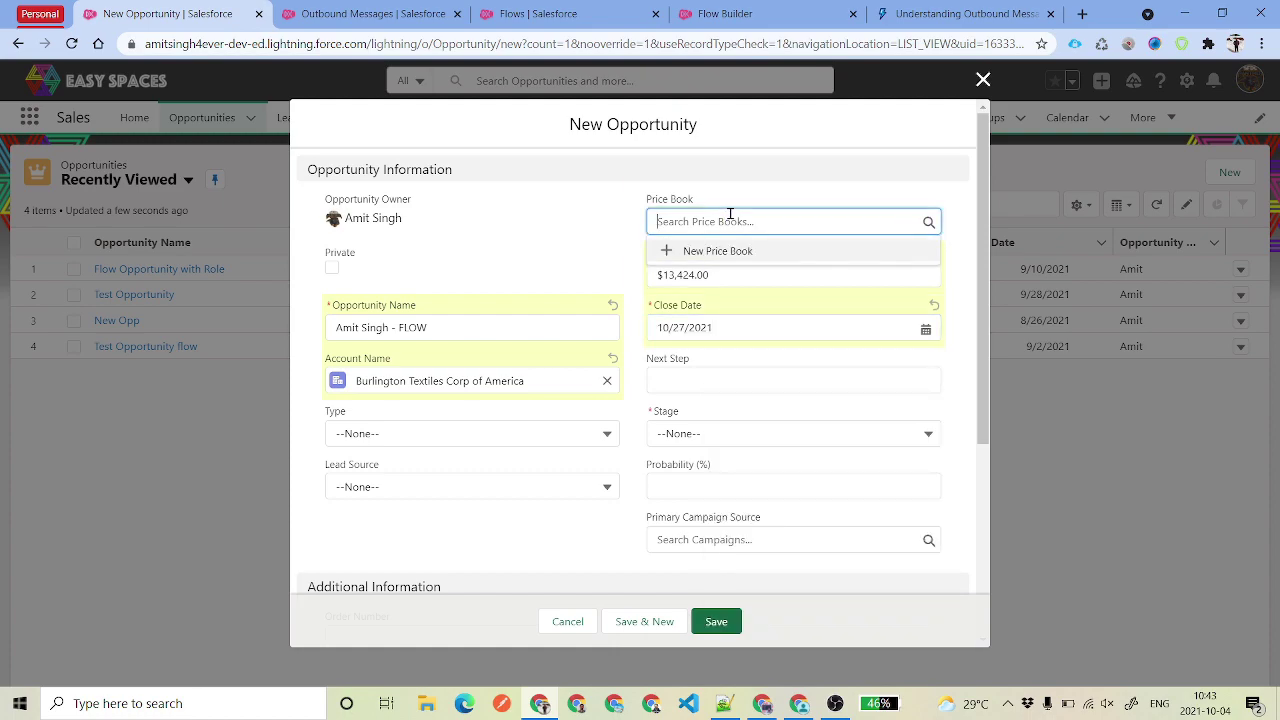
left_click(492, 232)
- Set stage Closed Won, type Existing Customer - Replacement, lead source Phone Inquiry, and save
scroll(716, 417, "down", 1)
scroll(716, 417, "down", 1)
left_click(740, 350)
scroll(760, 520, "down", 1)
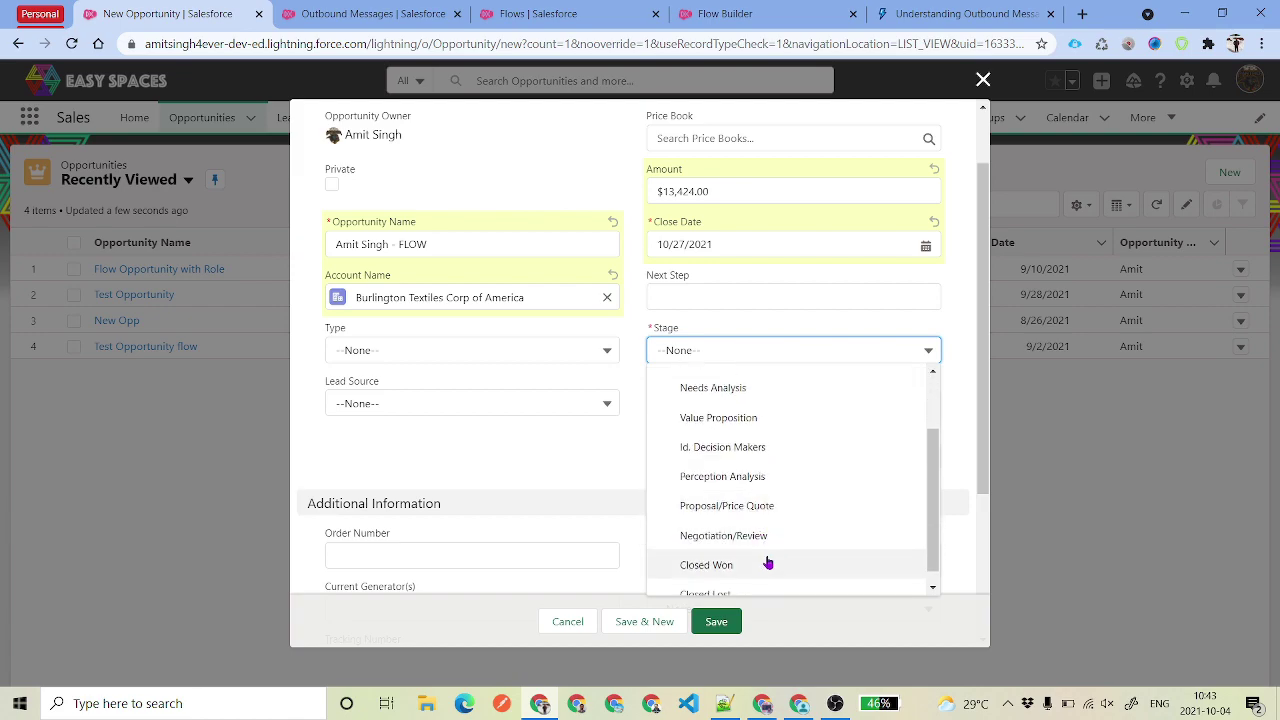
left_click(766, 564)
left_click(497, 350)
left_click(489, 443)
left_click(440, 403)
left_click(451, 496)
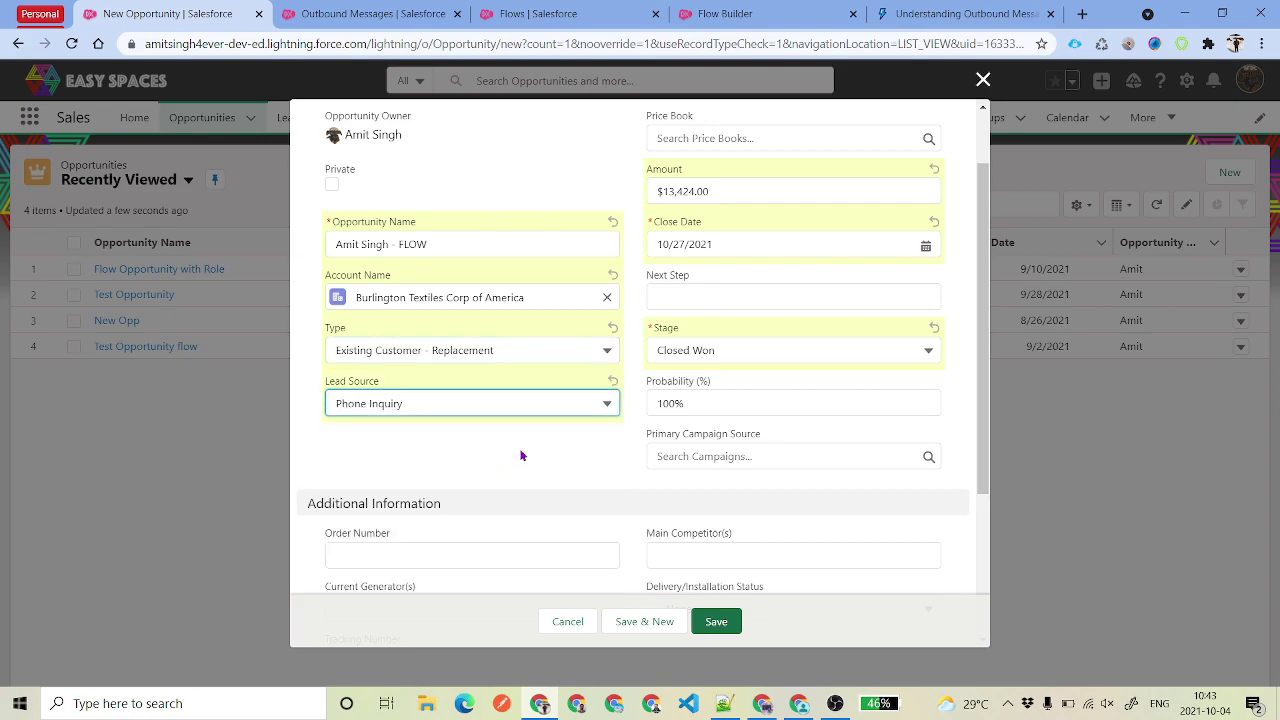
scroll(613, 455, "down", 3)
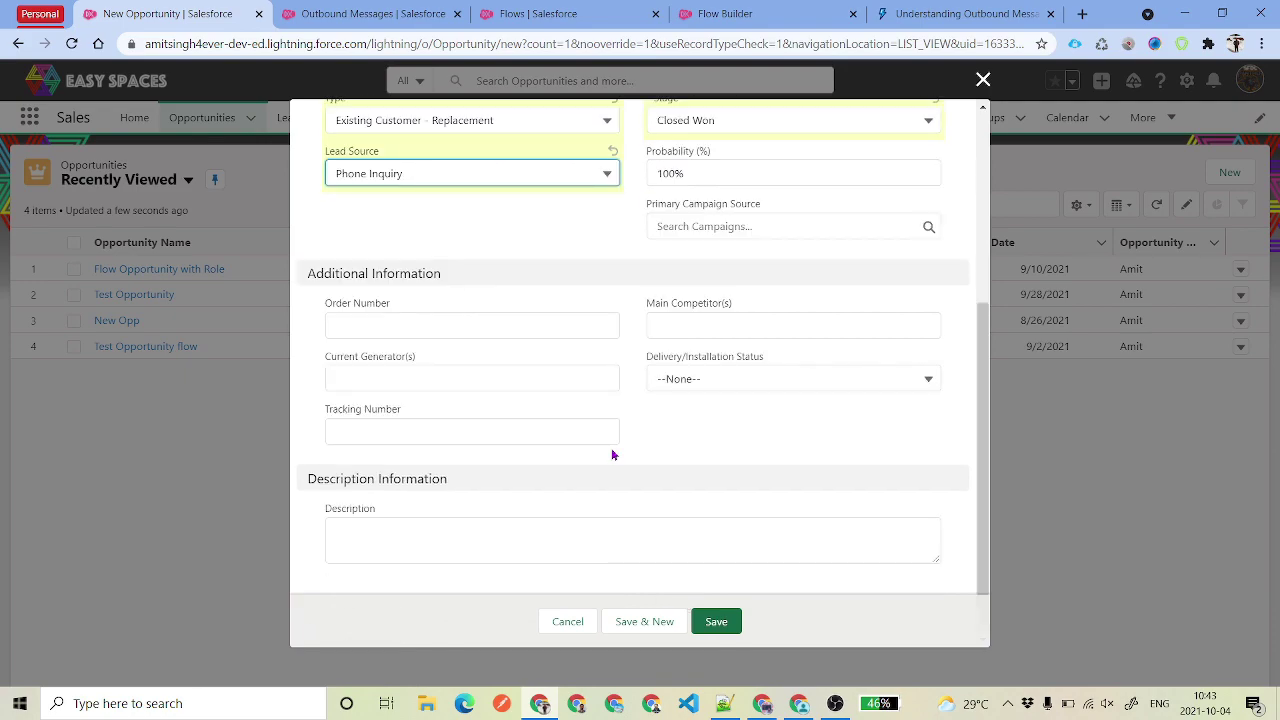
scroll(634, 457, "up", 4)
key("ctrl+s")
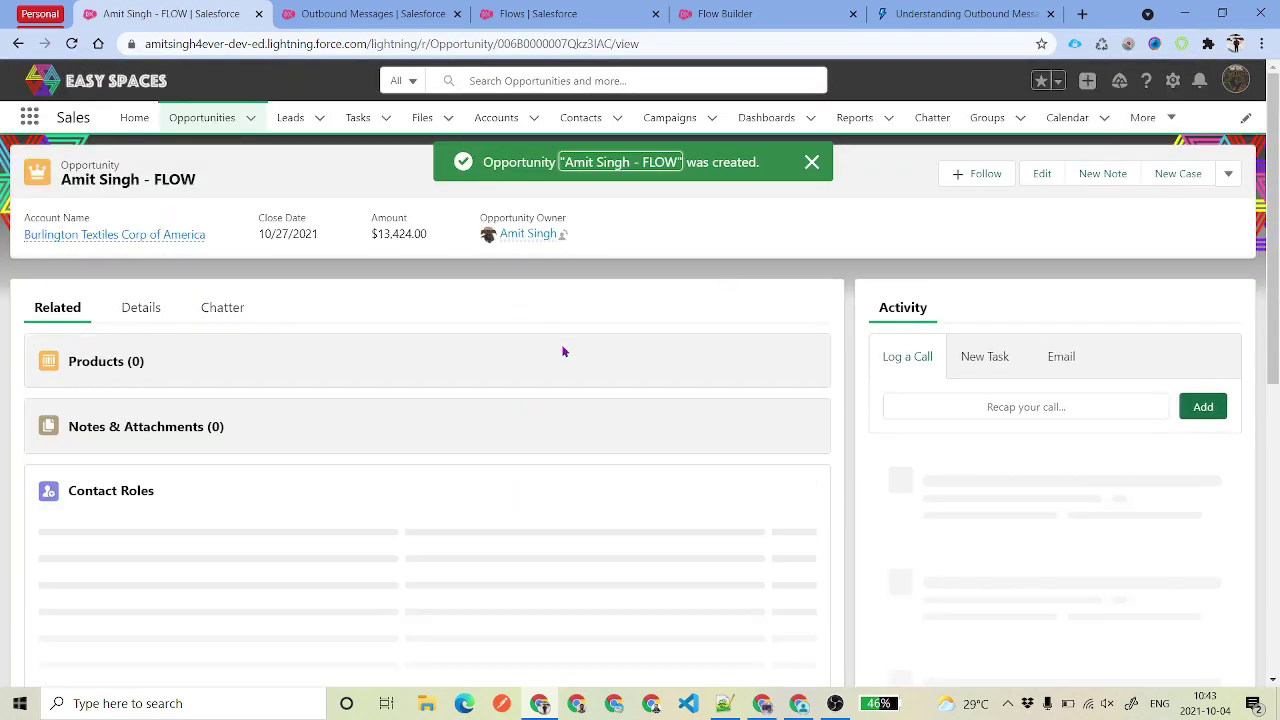
left_click(762, 704)
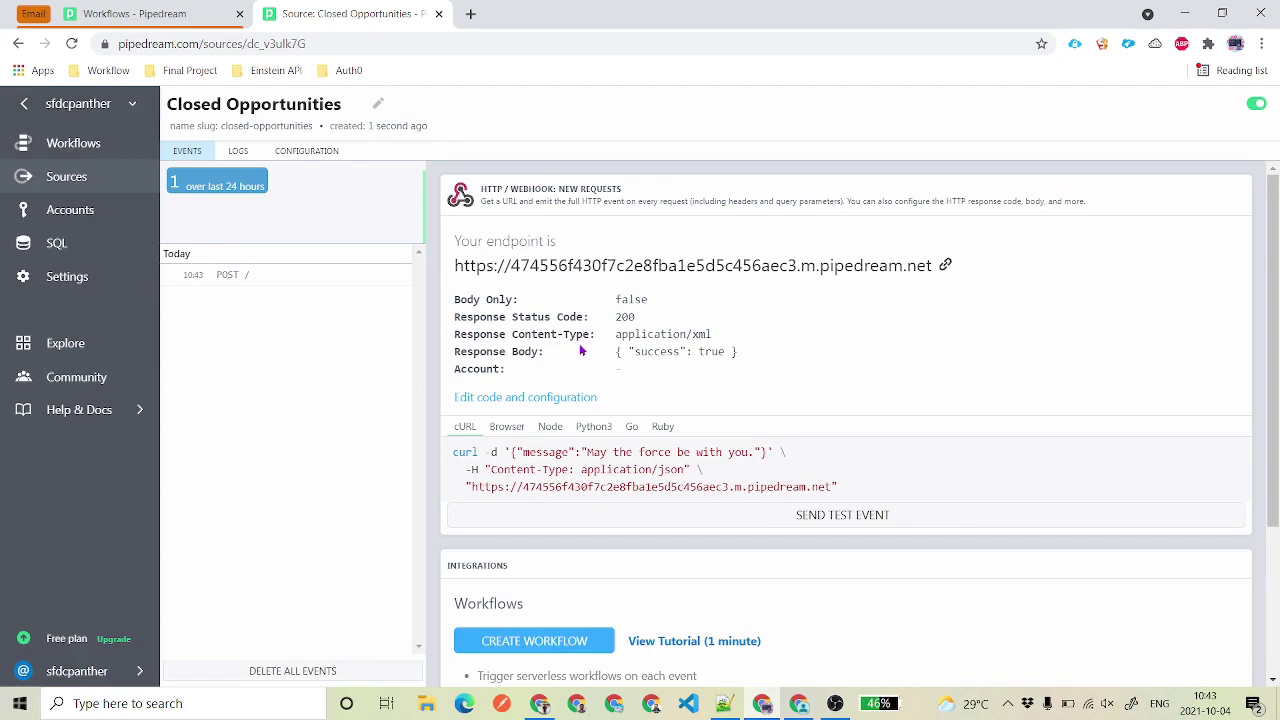
- Open the received POST event and expand its raw SOAP body
left_click(233, 279)
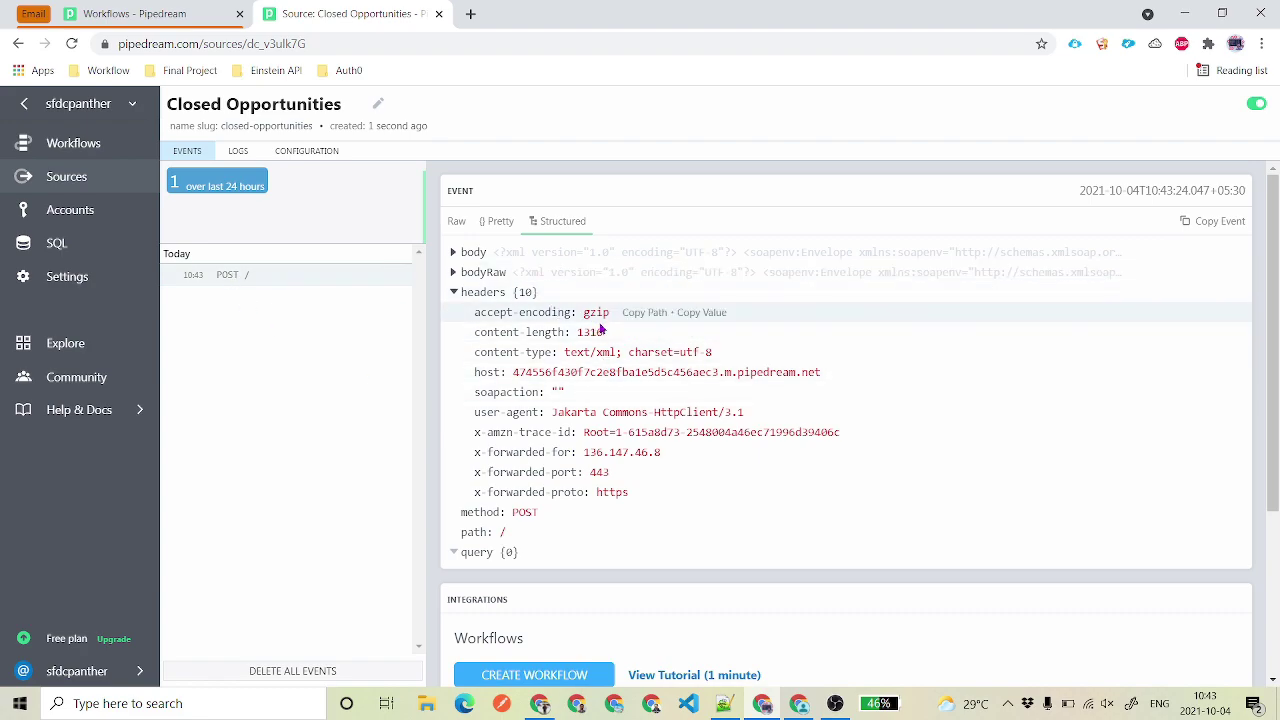
scroll(600, 328, "down", 2)
scroll(600, 328, "up", 2)
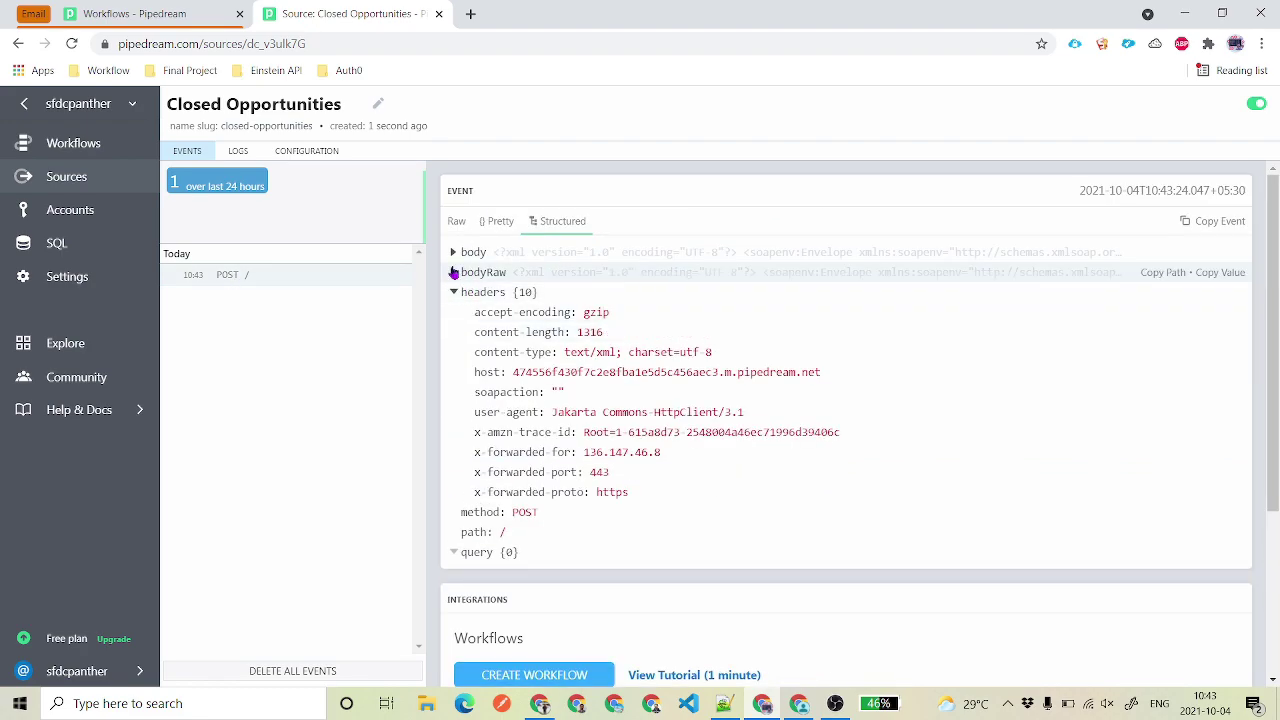
left_click(452, 273)
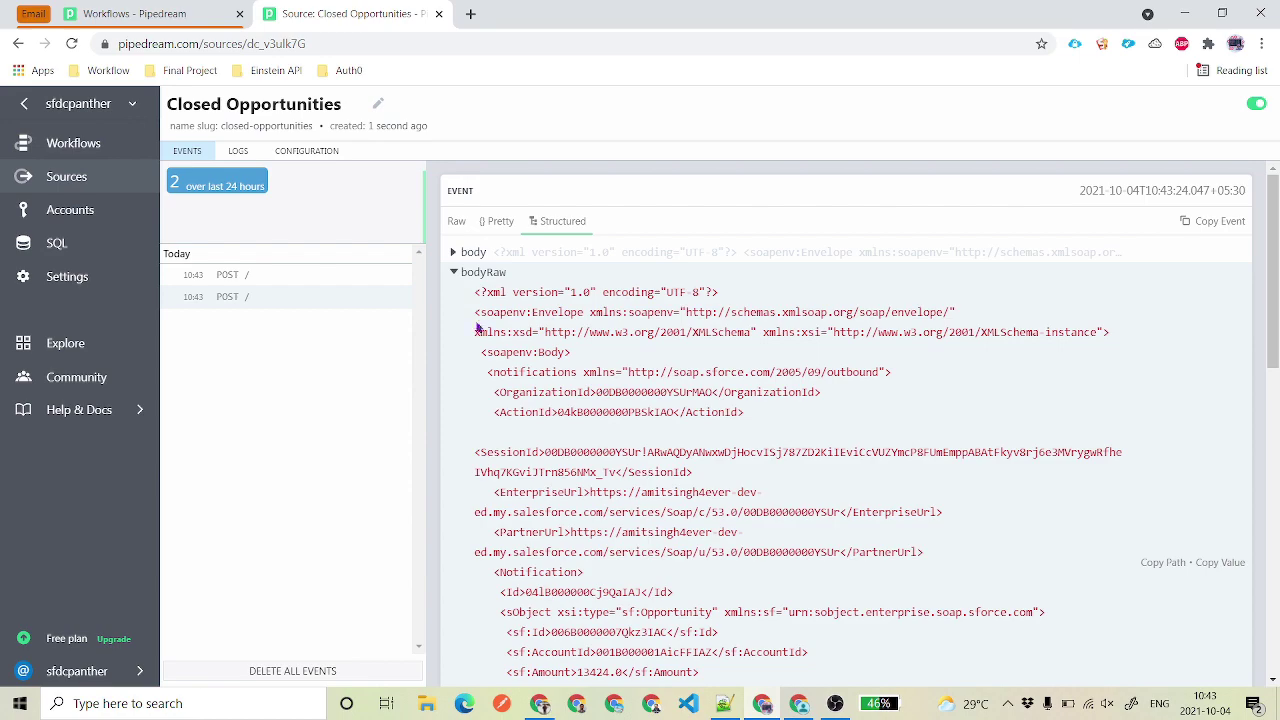
scroll(777, 423, "down", 2)
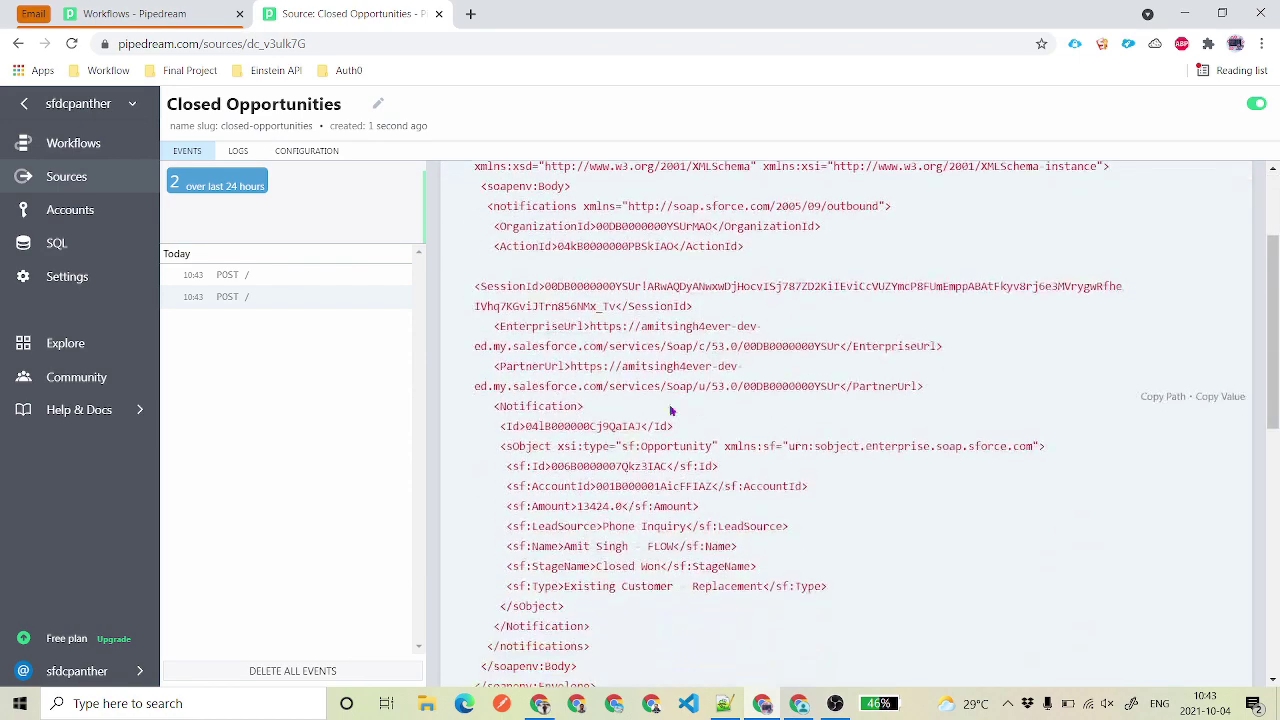
scroll(540, 300, "down", 2)
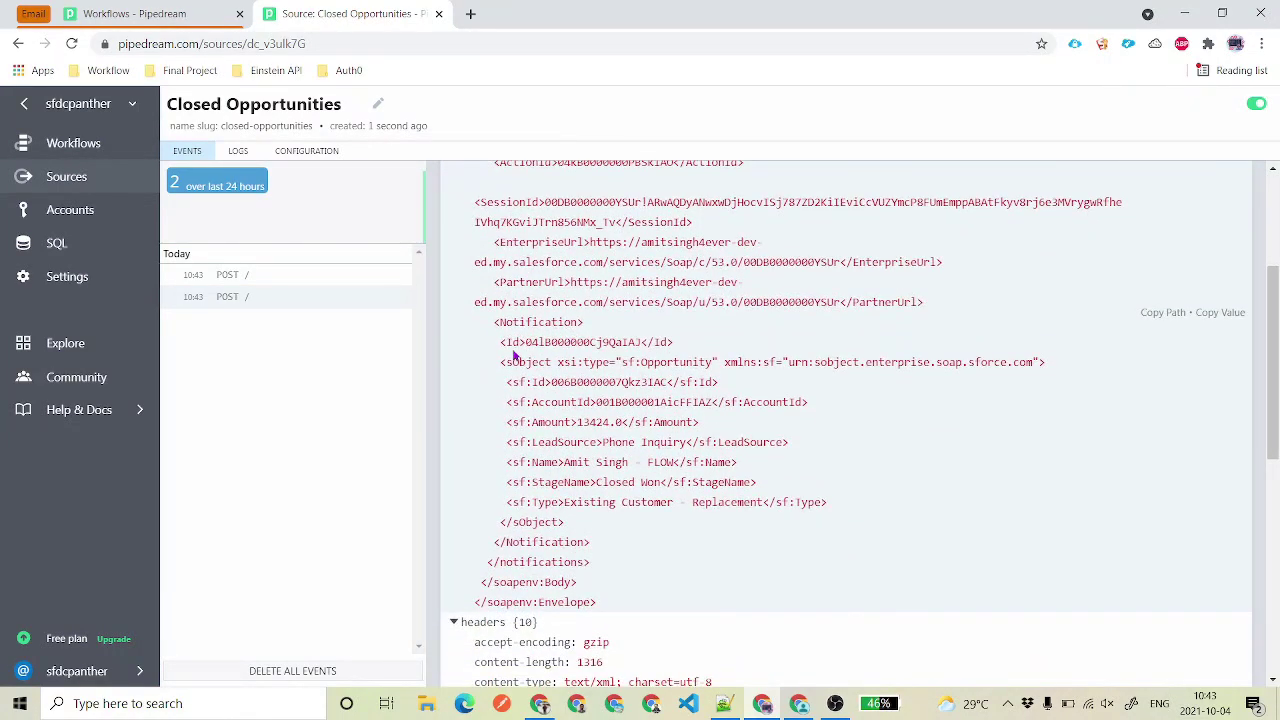
- Highlight the notification Id, opportunity record Id and OrganizationId values, then collapse the body
double_click(563, 338)
scroll(700, 302, "down", 2)
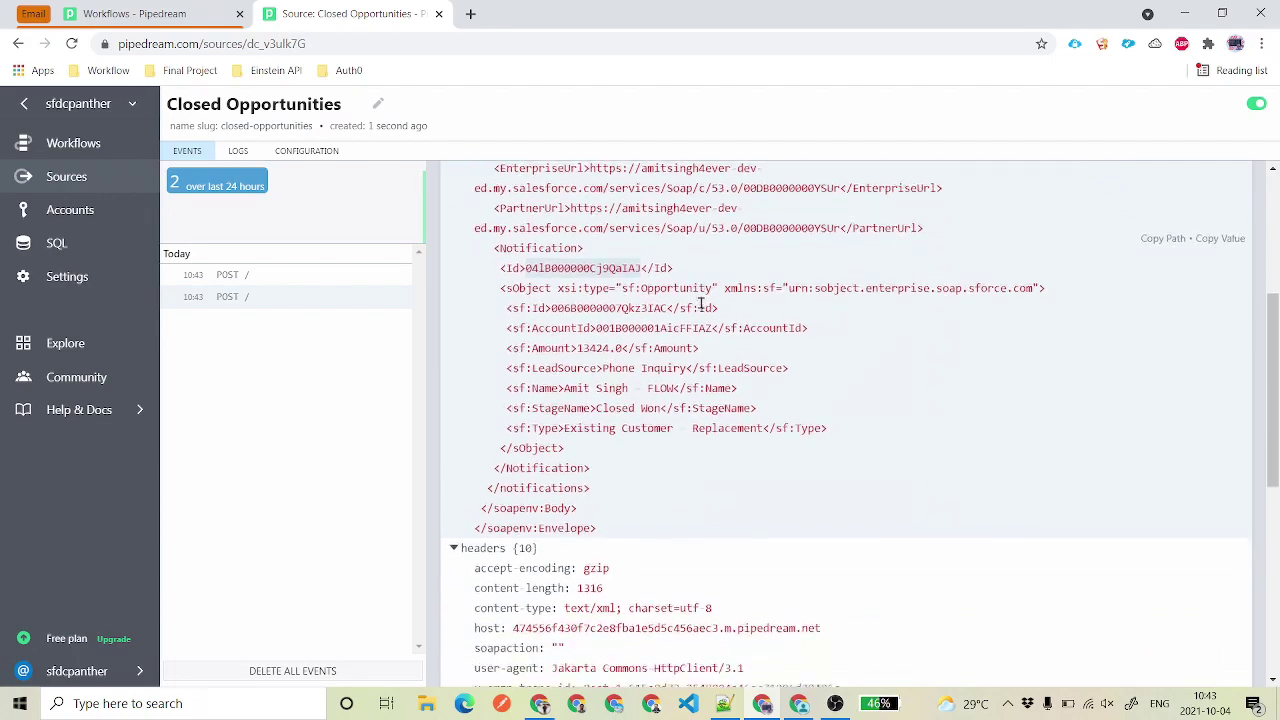
left_click_drag(568, 302, 654, 299)
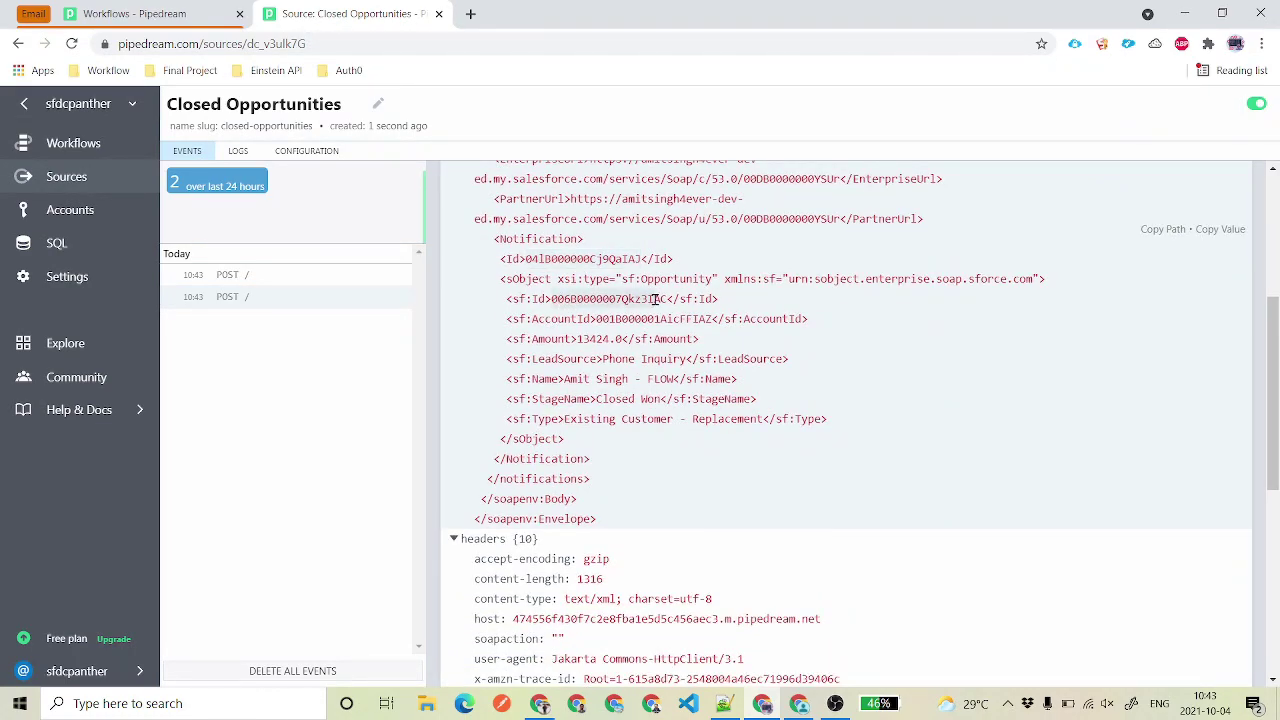
double_click(544, 319)
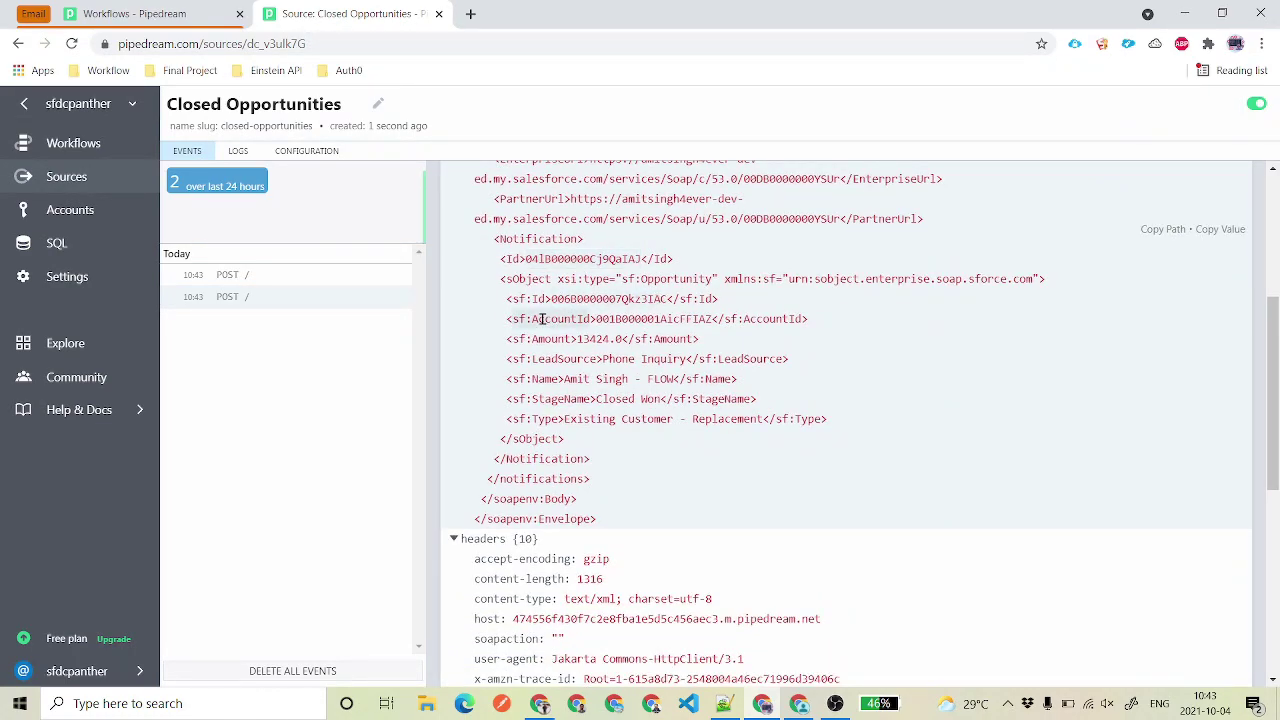
left_click(515, 299)
left_click_drag(547, 299, 651, 302)
left_click_drag(502, 258, 674, 256)
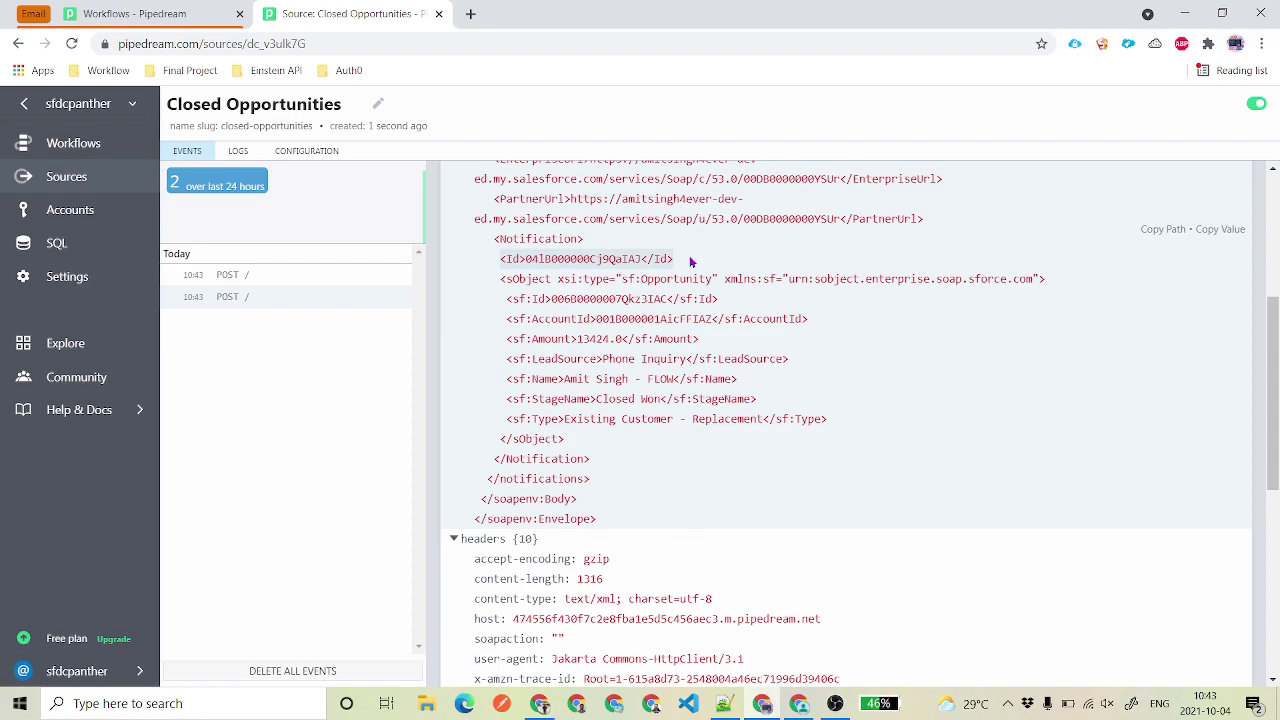
scroll(650, 280, "down", 1)
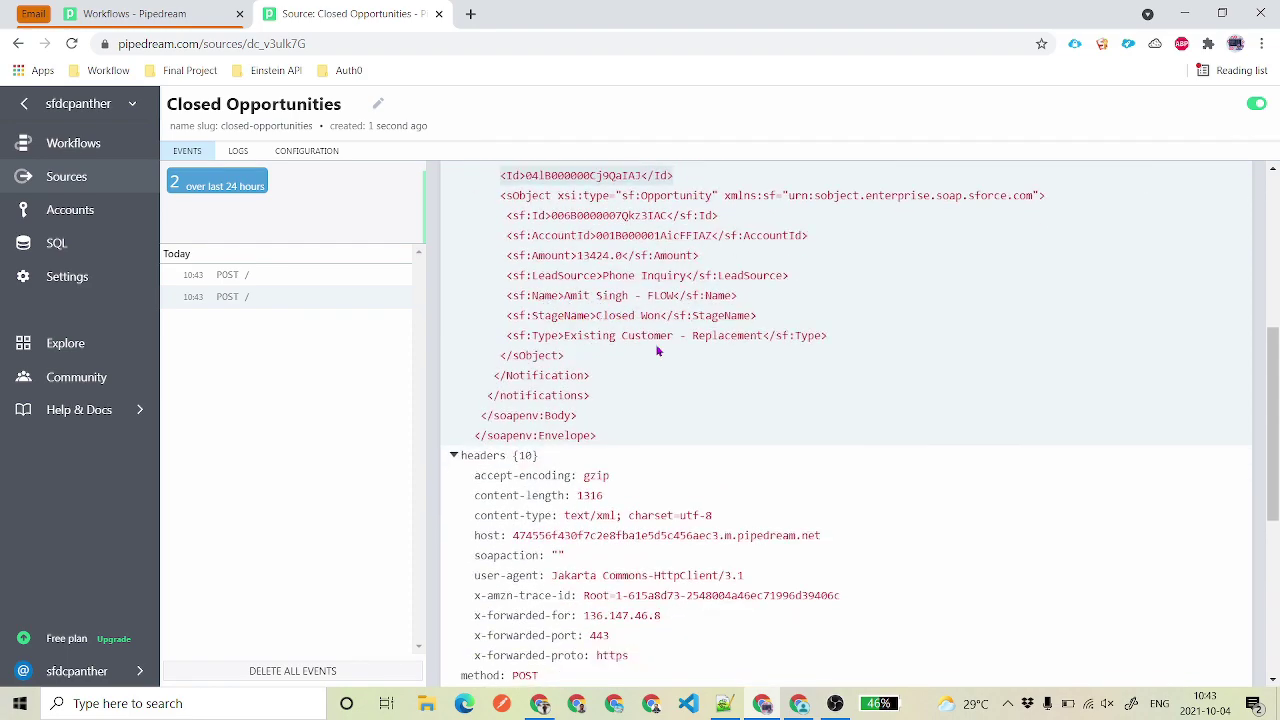
scroll(610, 450, "up", 4)
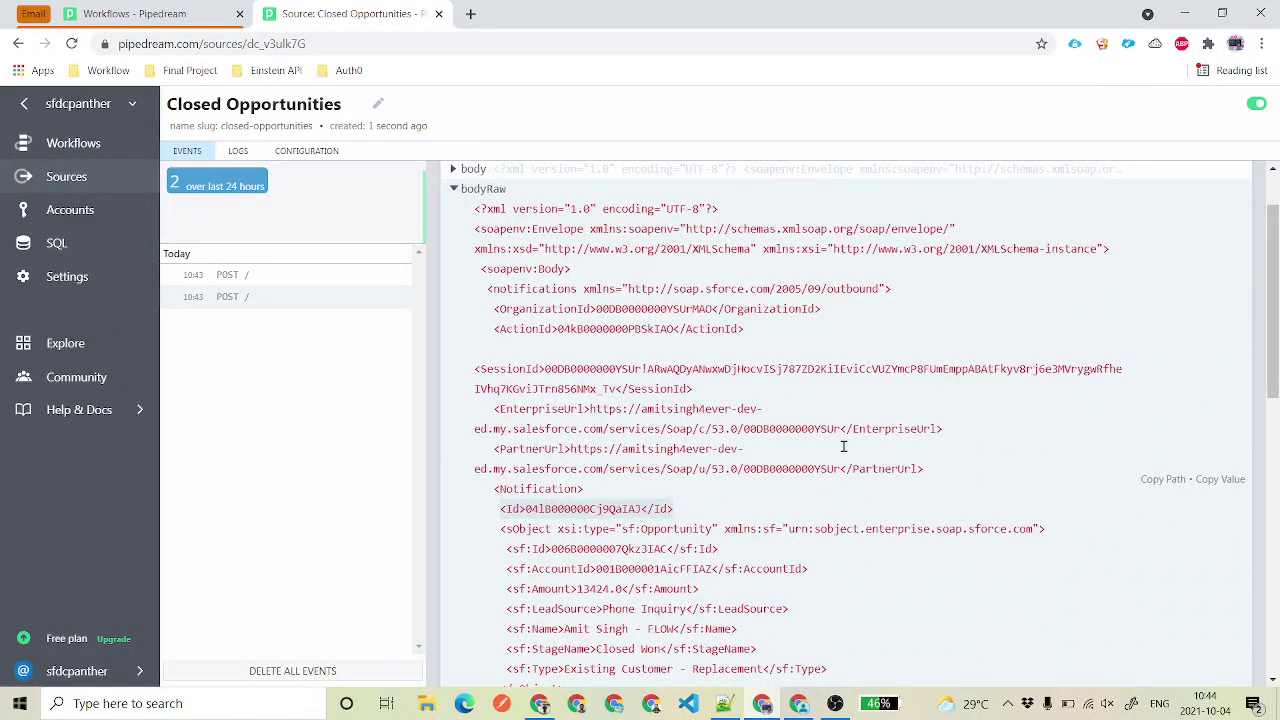
double_click(603, 308)
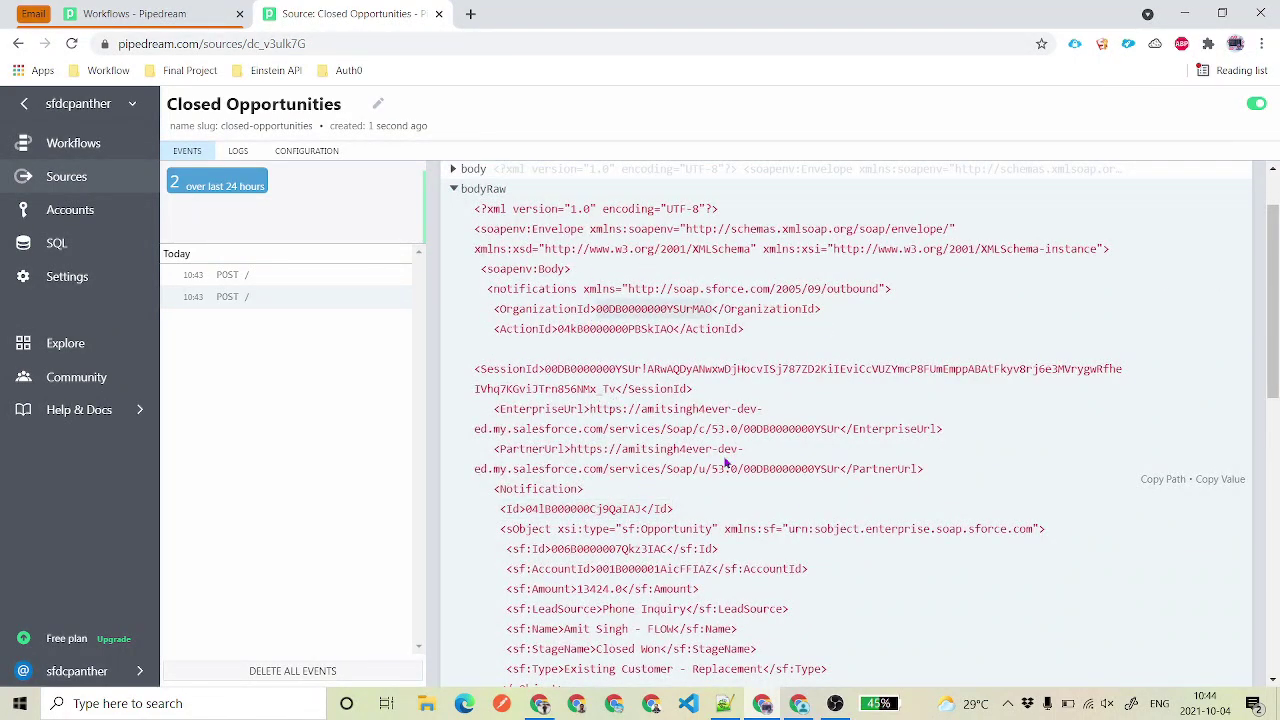
scroll(717, 450, "up", 1)
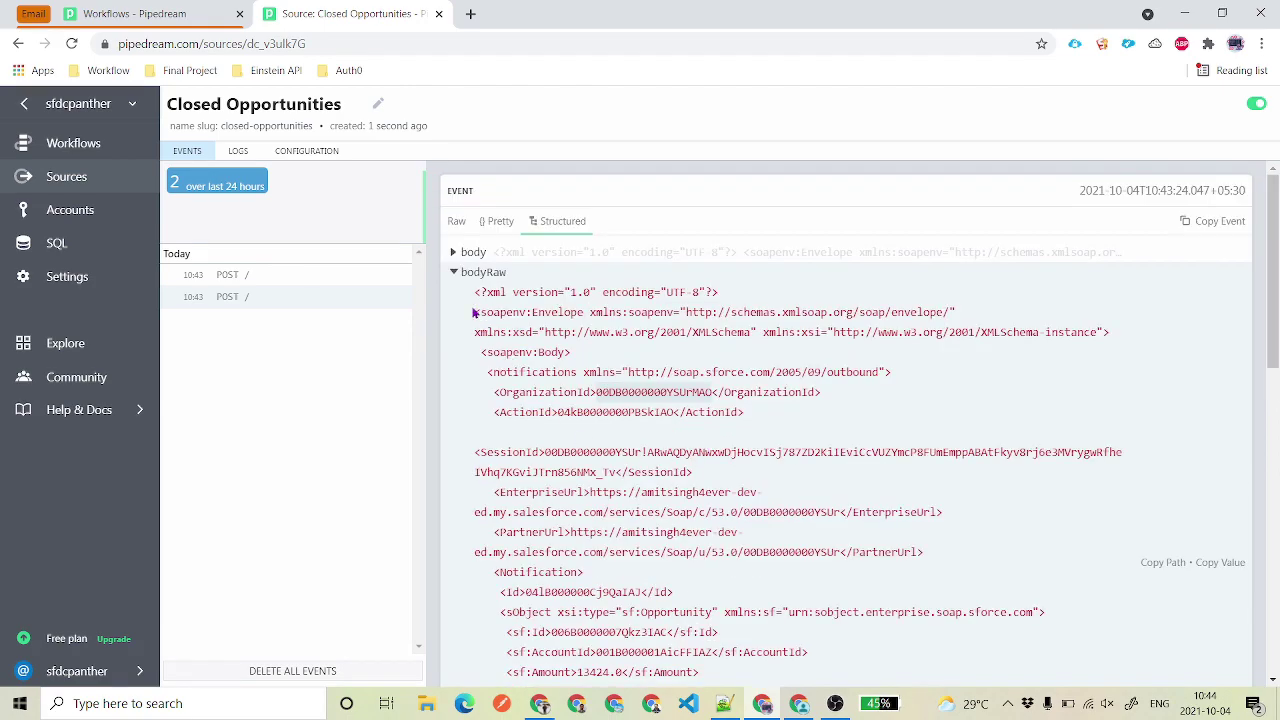
left_click(455, 272)
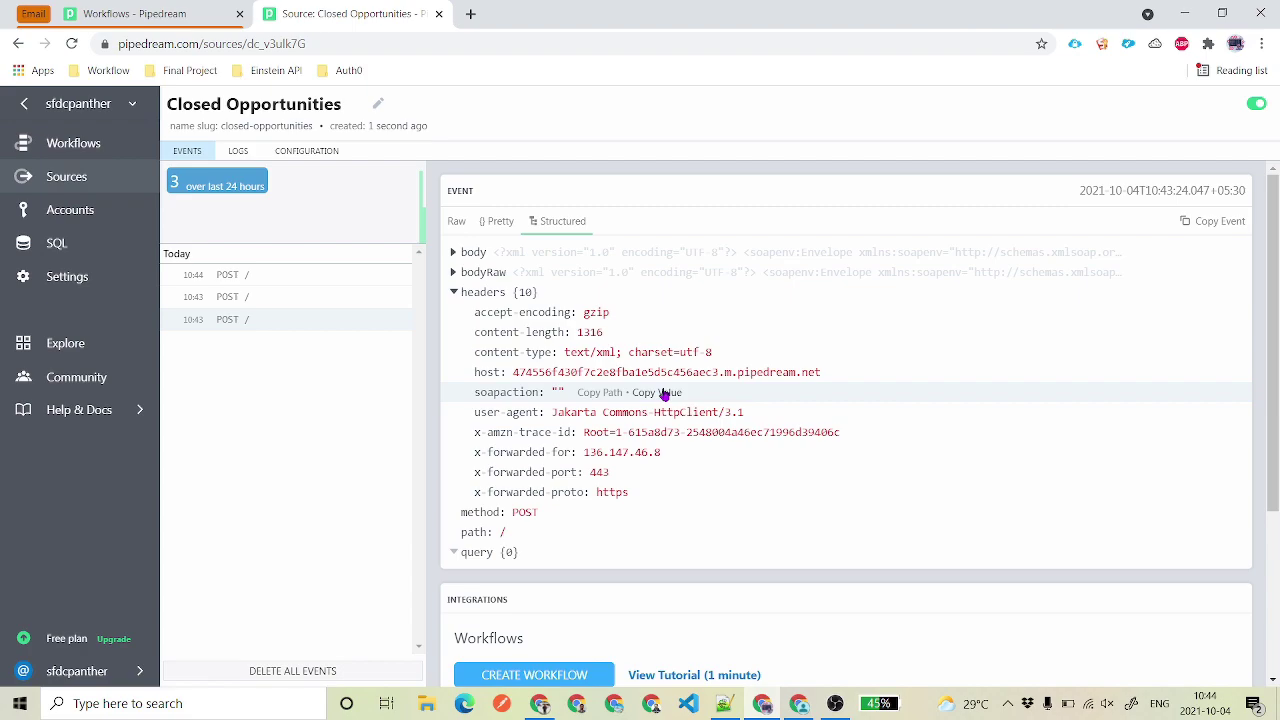
left_click(539, 703)
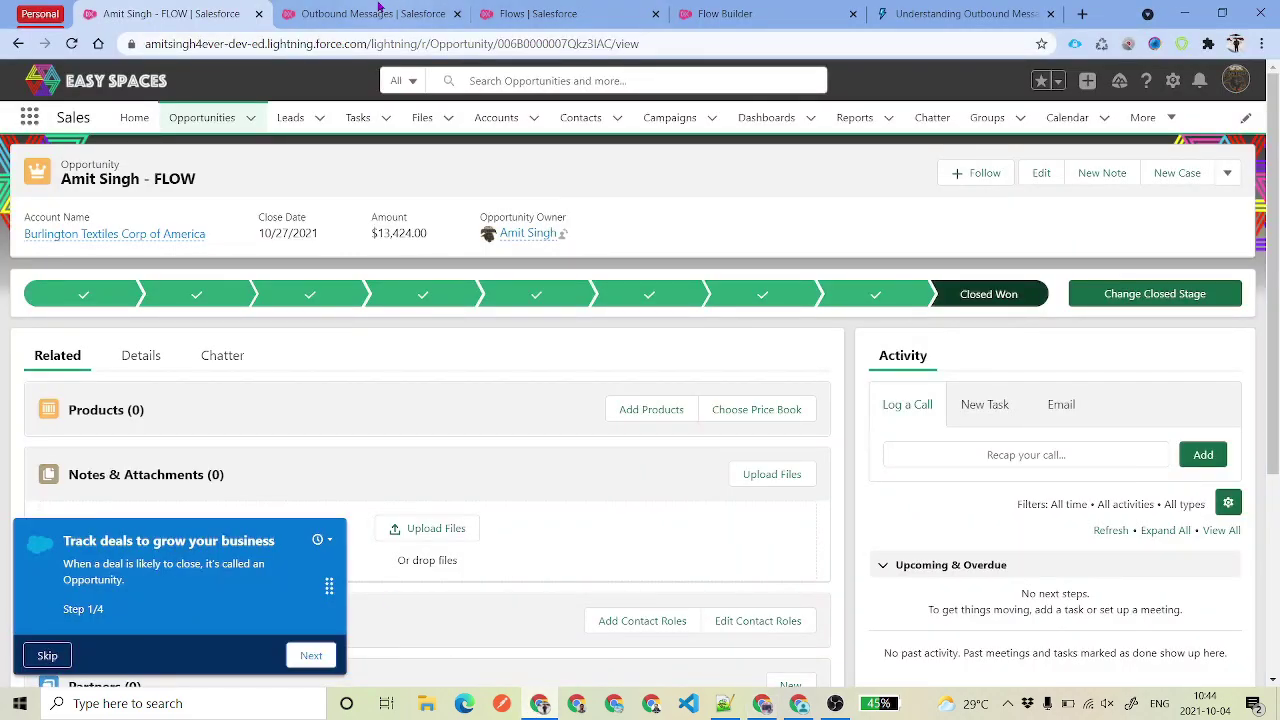
- Check Monitoring > Outbound Messages, reading the 'Content is not allowed in prolog' failure reason
left_click(380, 10)
left_click(35, 157)
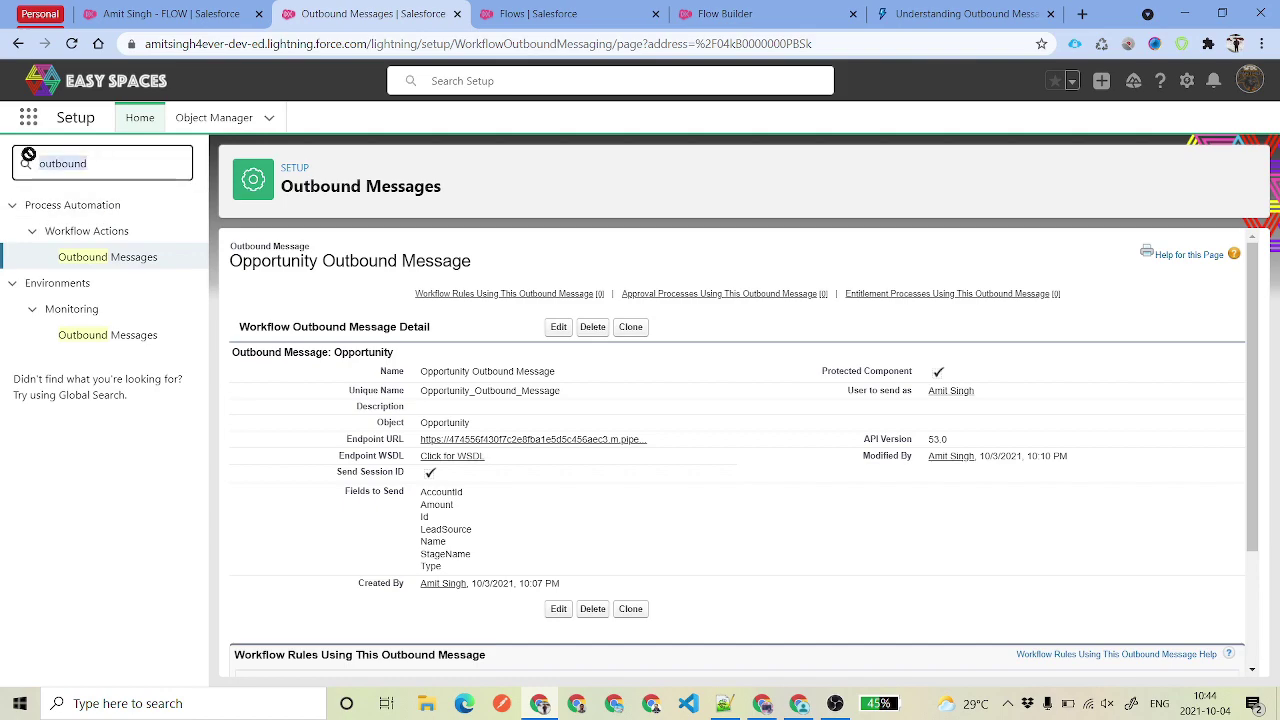
left_click(116, 345)
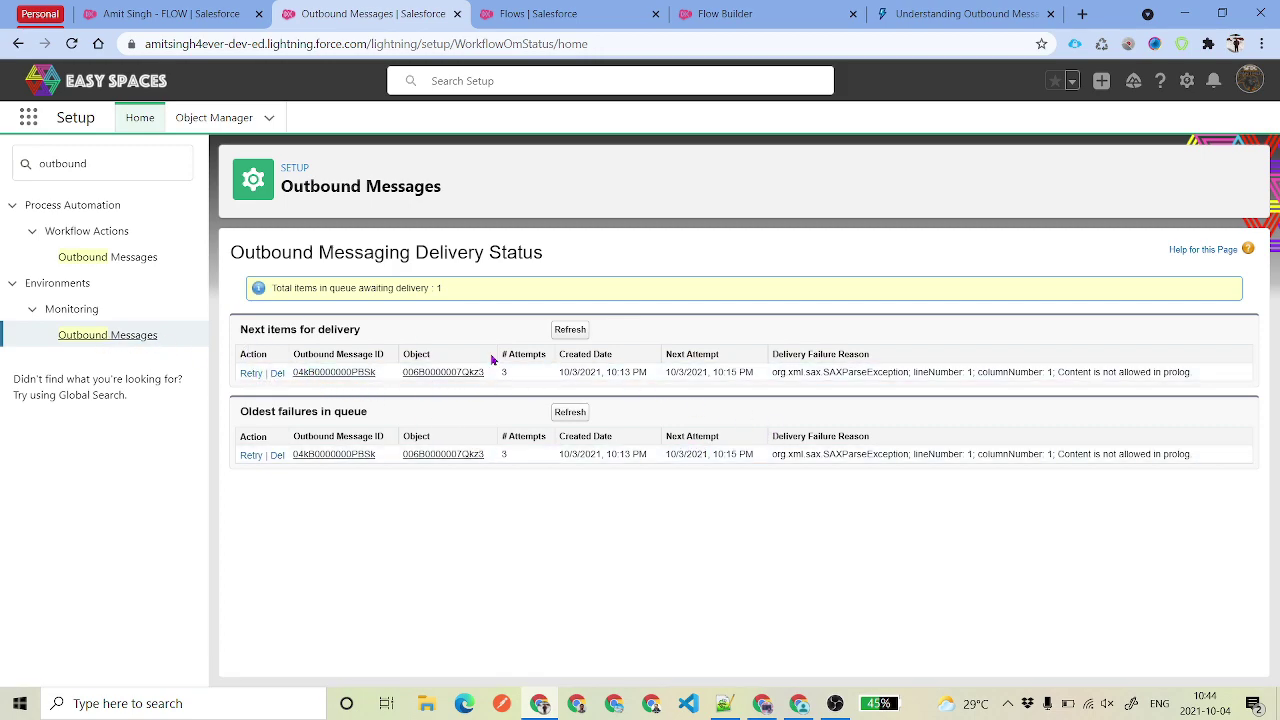
left_click_drag(770, 372, 1227, 378)
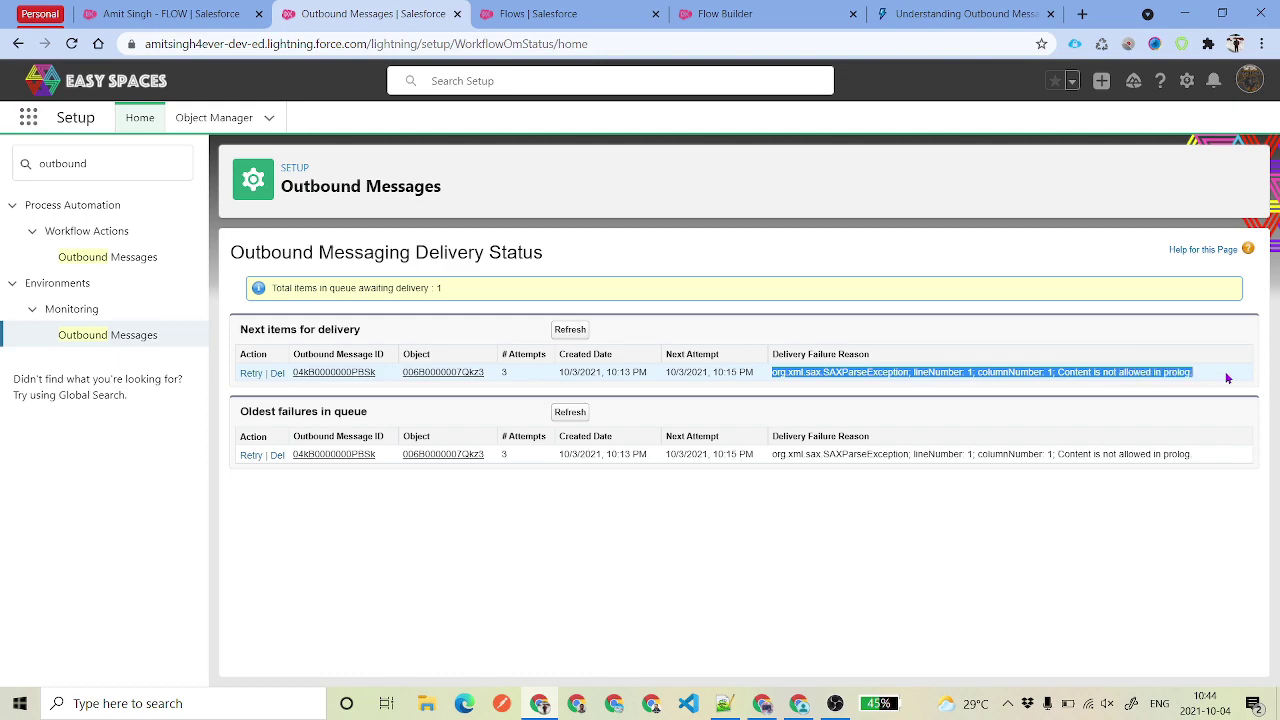
left_click(983, 333)
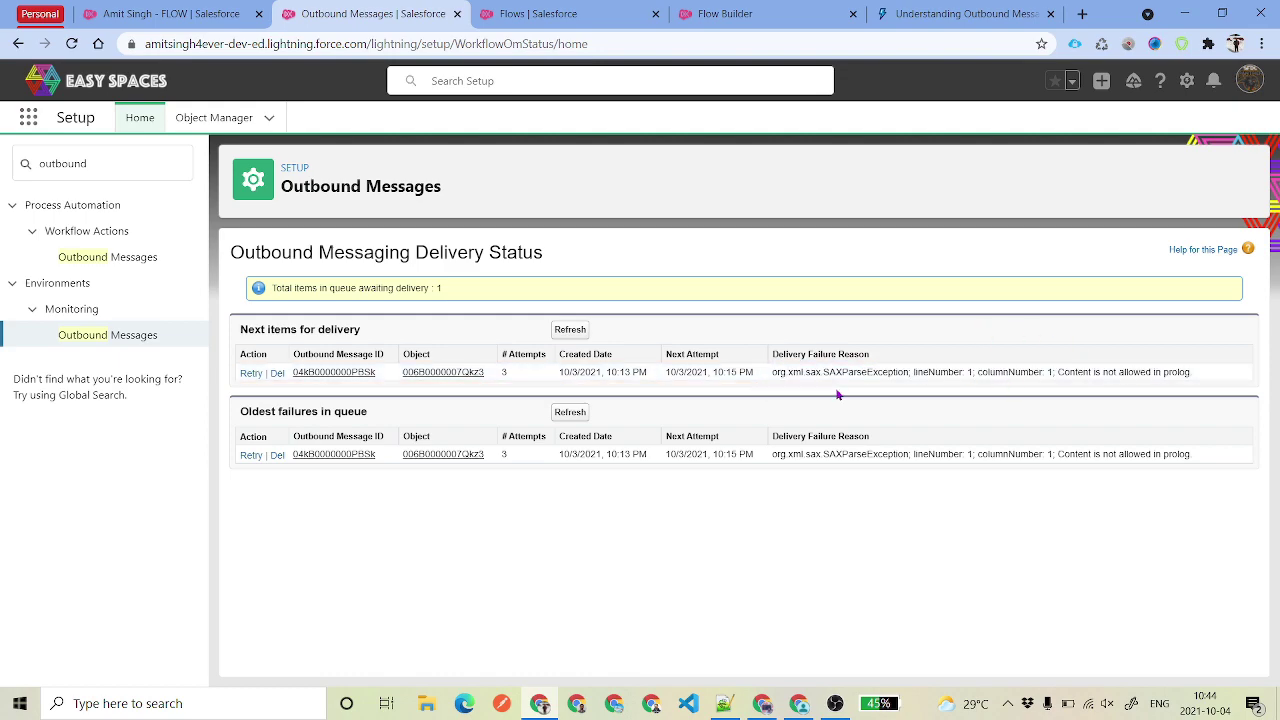
triple_click(1051, 372)
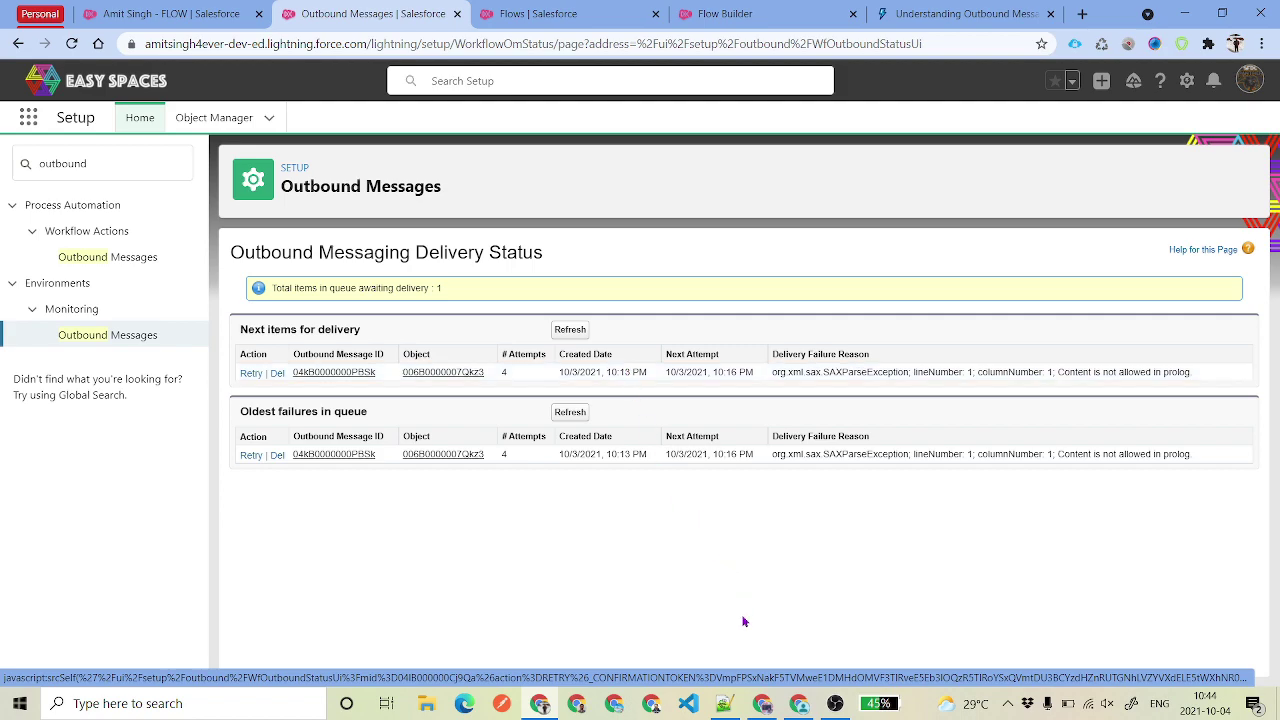
left_click(765, 705)
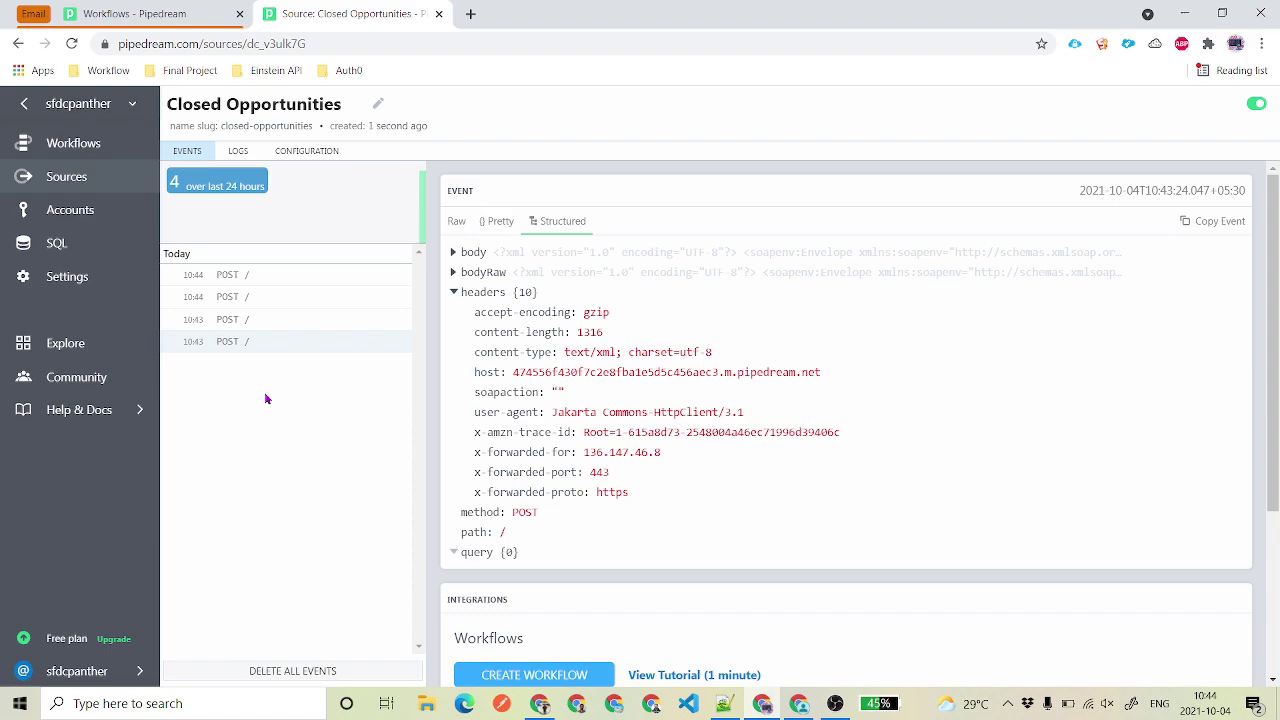
- Replace the JSON Response Body with the prepared SOAP Ack XML and update the props
scroll(608, 414, "down", 3)
scroll(640, 420, "up", 3)
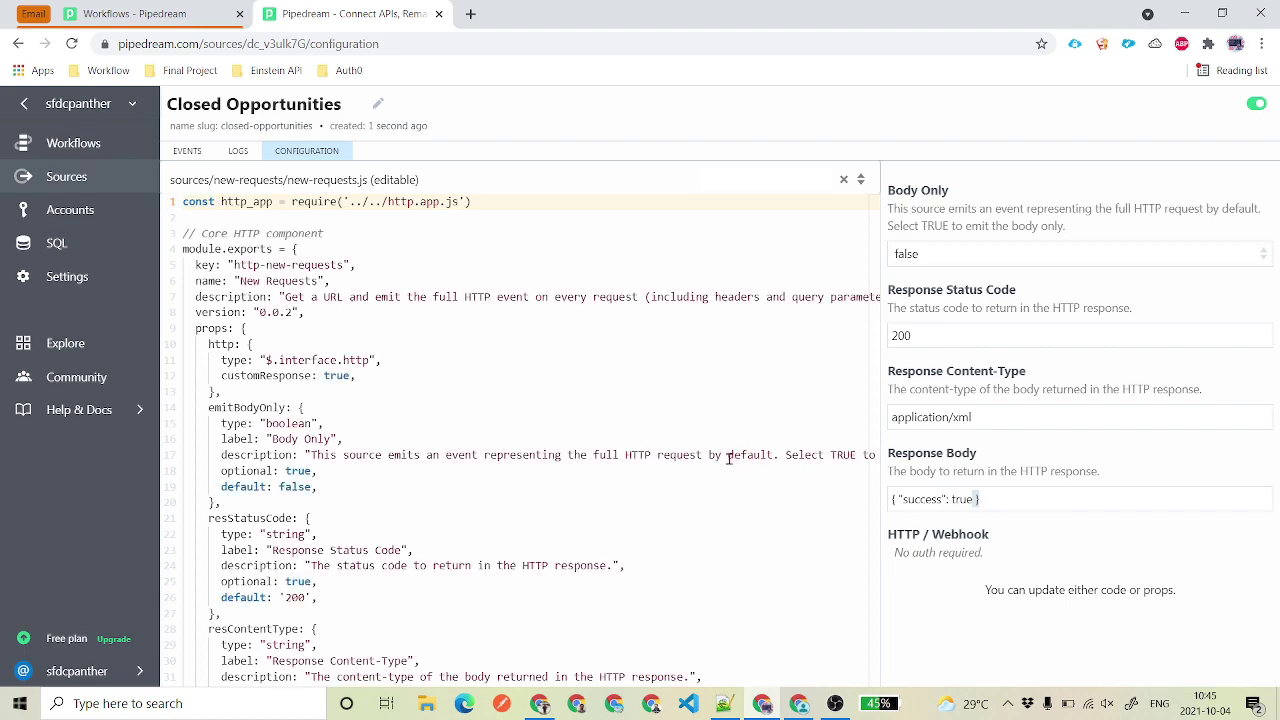
left_click(723, 703)
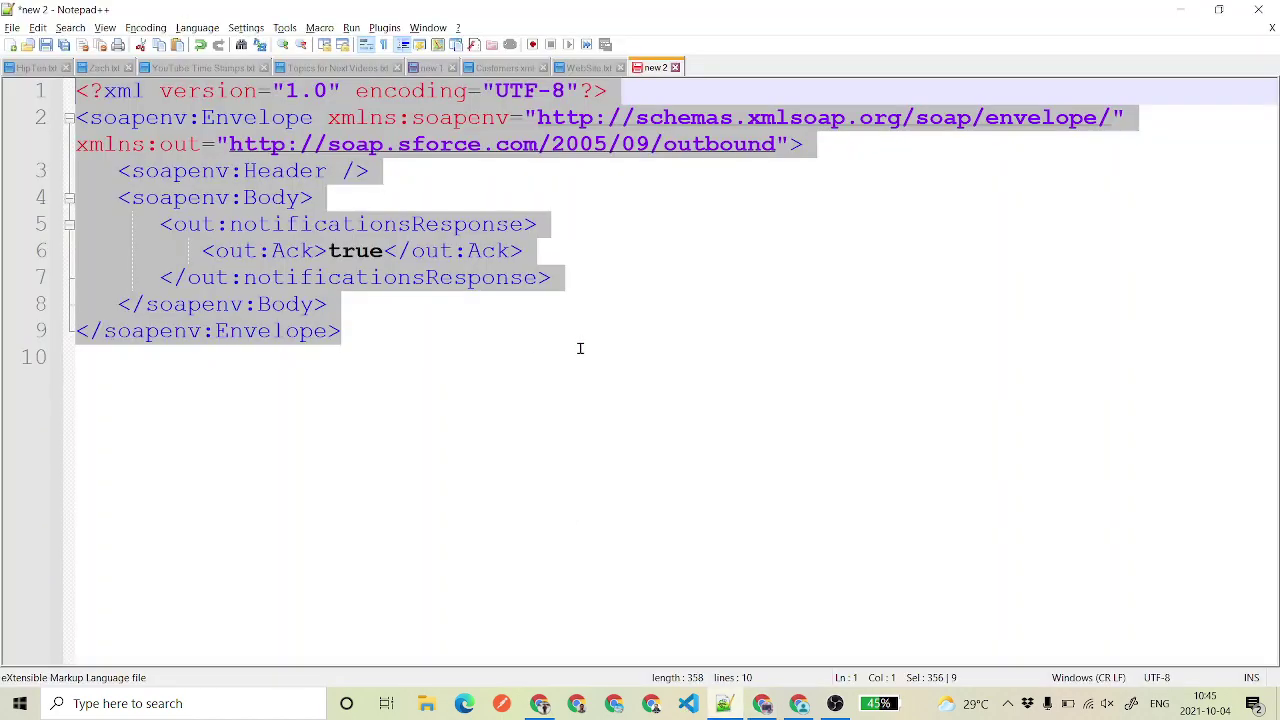
key("alt+Tab")
triple_click(1010, 503)
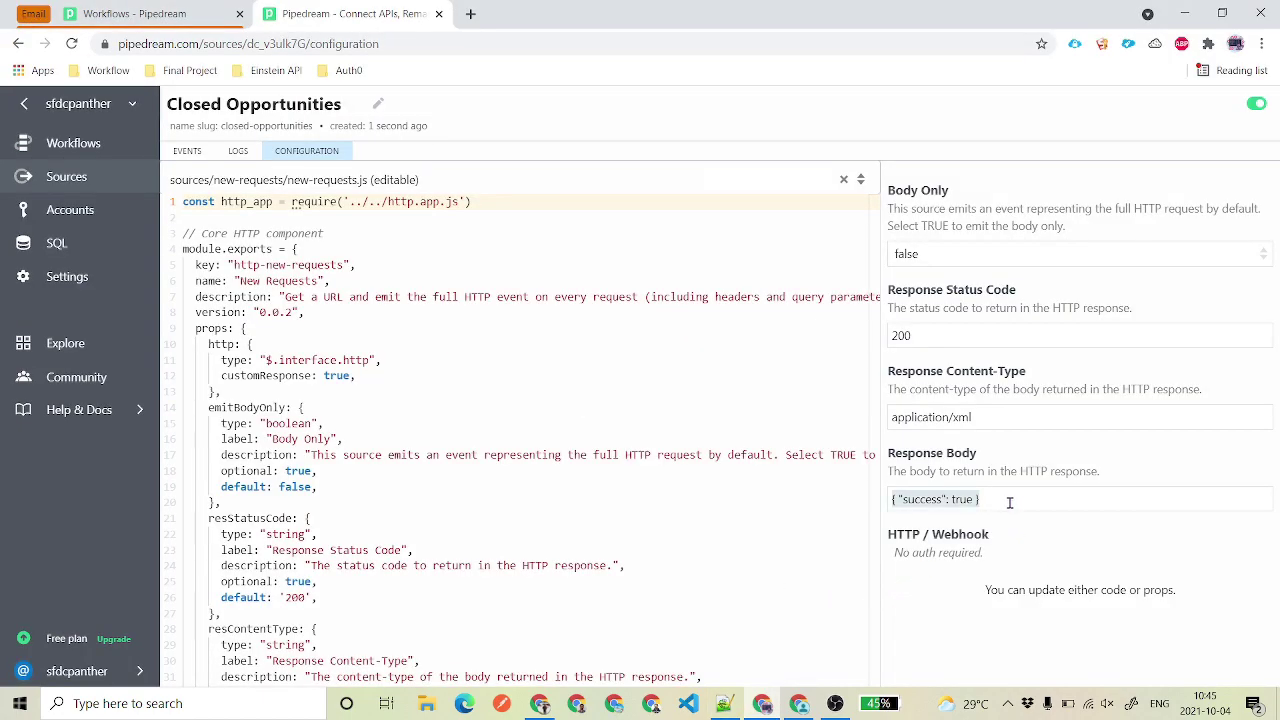
key("ctrl+v")
left_click(1093, 552)
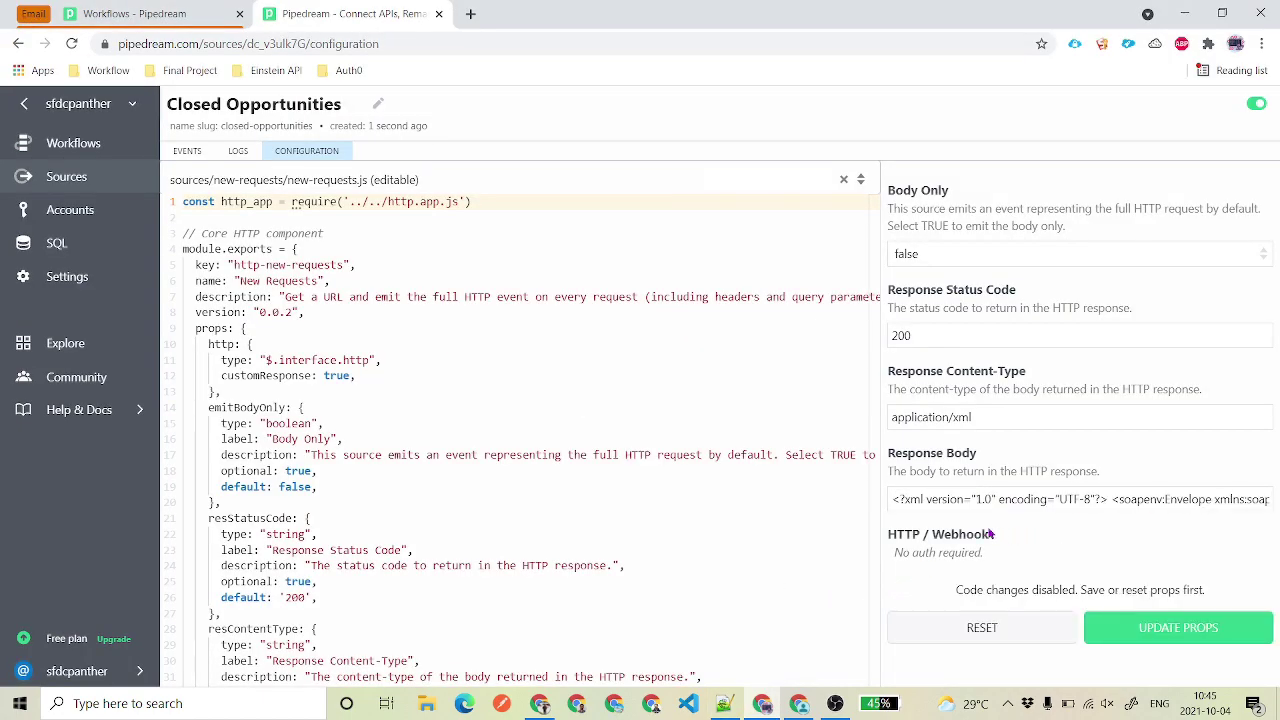
left_click(888, 502)
left_click(1151, 640)
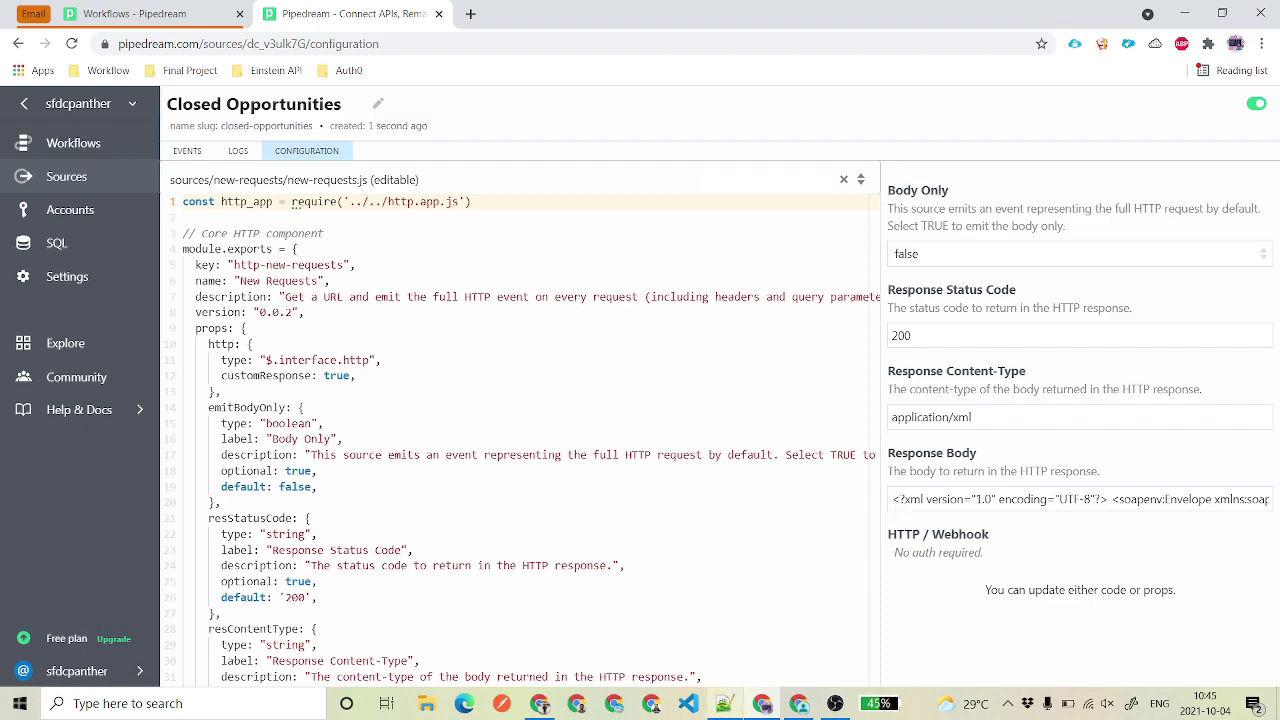
left_click(724, 703)
left_click(255, 199)
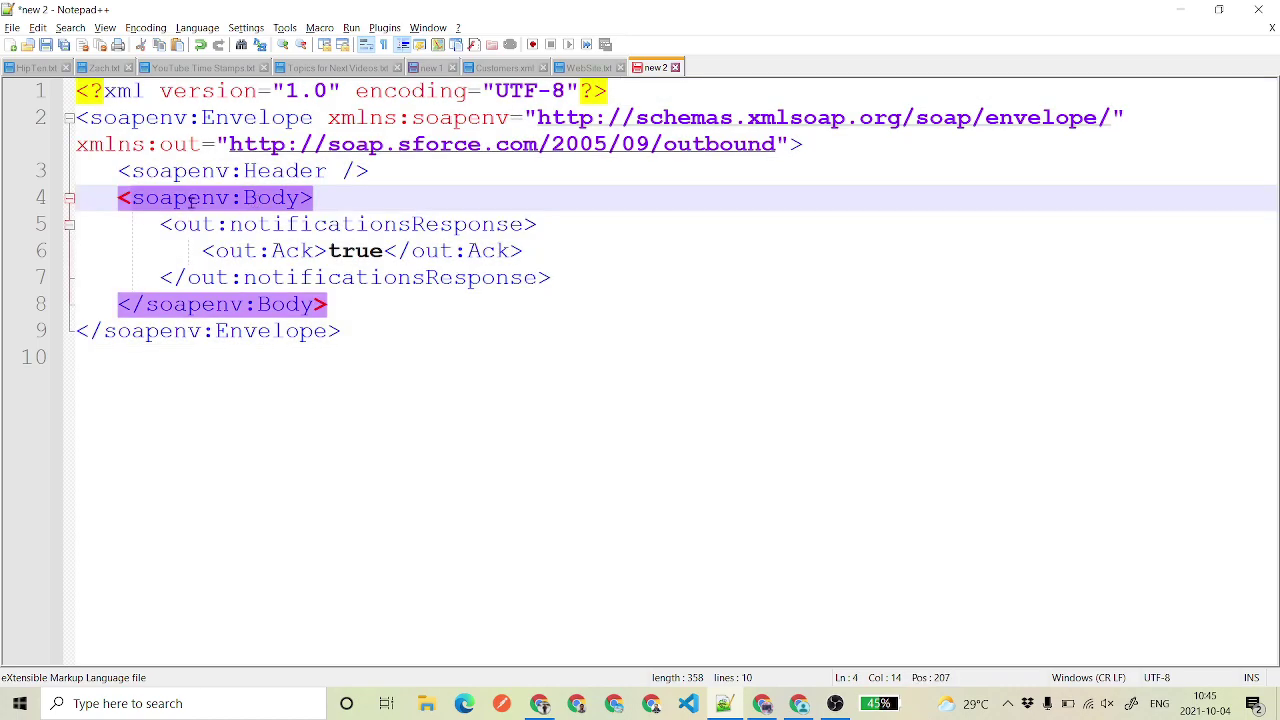
- Walk through the SOAP Header, Body, notificationsResponse and Ack true parts, then refresh delivery status
left_click_drag(116, 170, 397, 168)
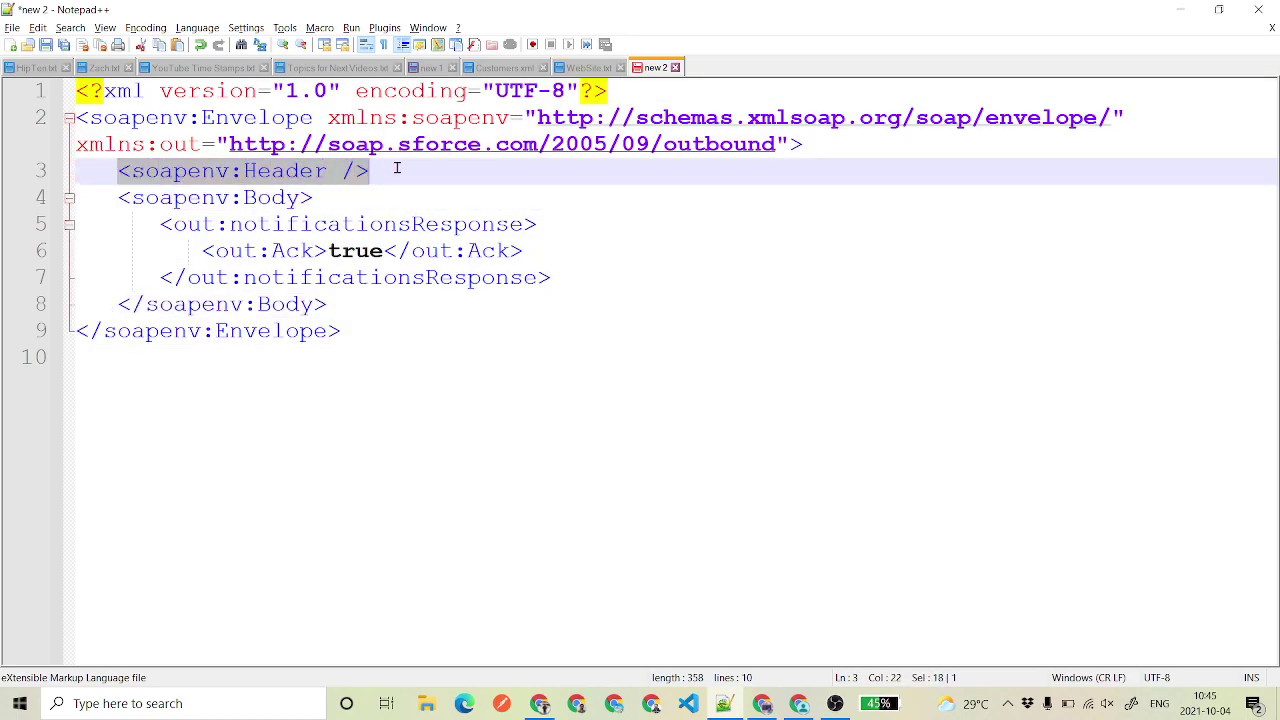
left_click_drag(116, 197, 335, 190)
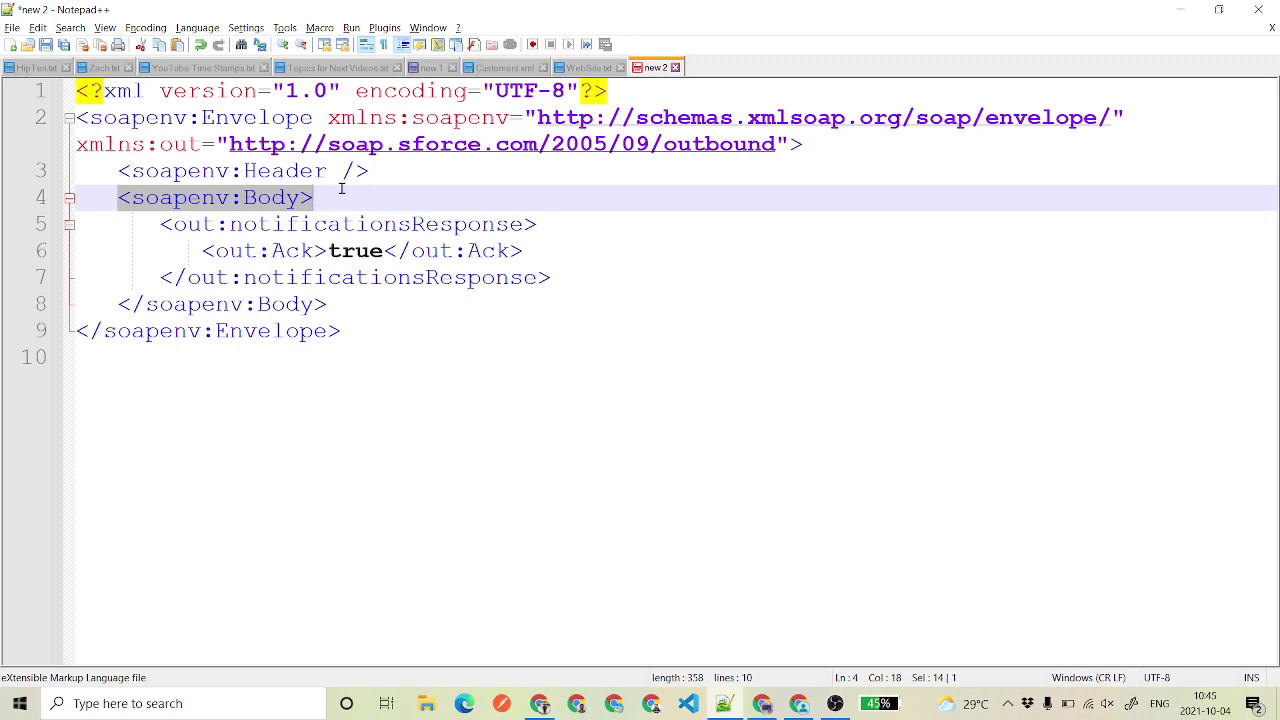
double_click(184, 226)
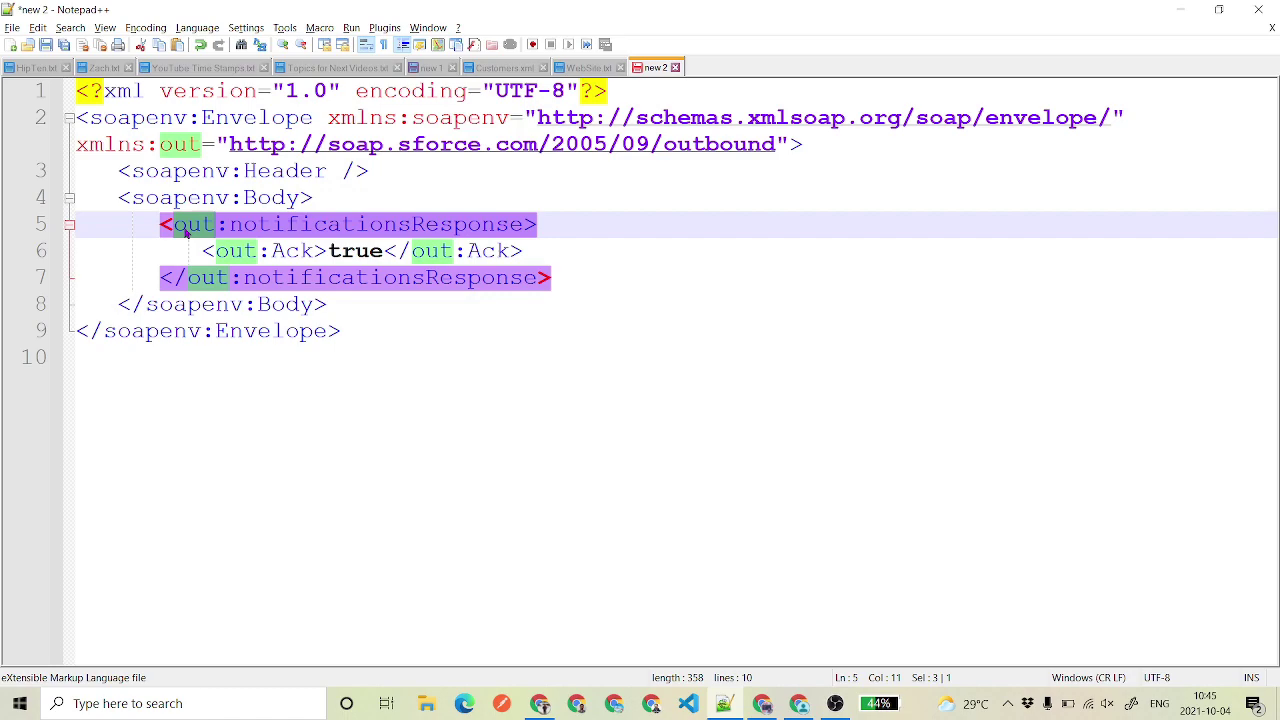
double_click(247, 226)
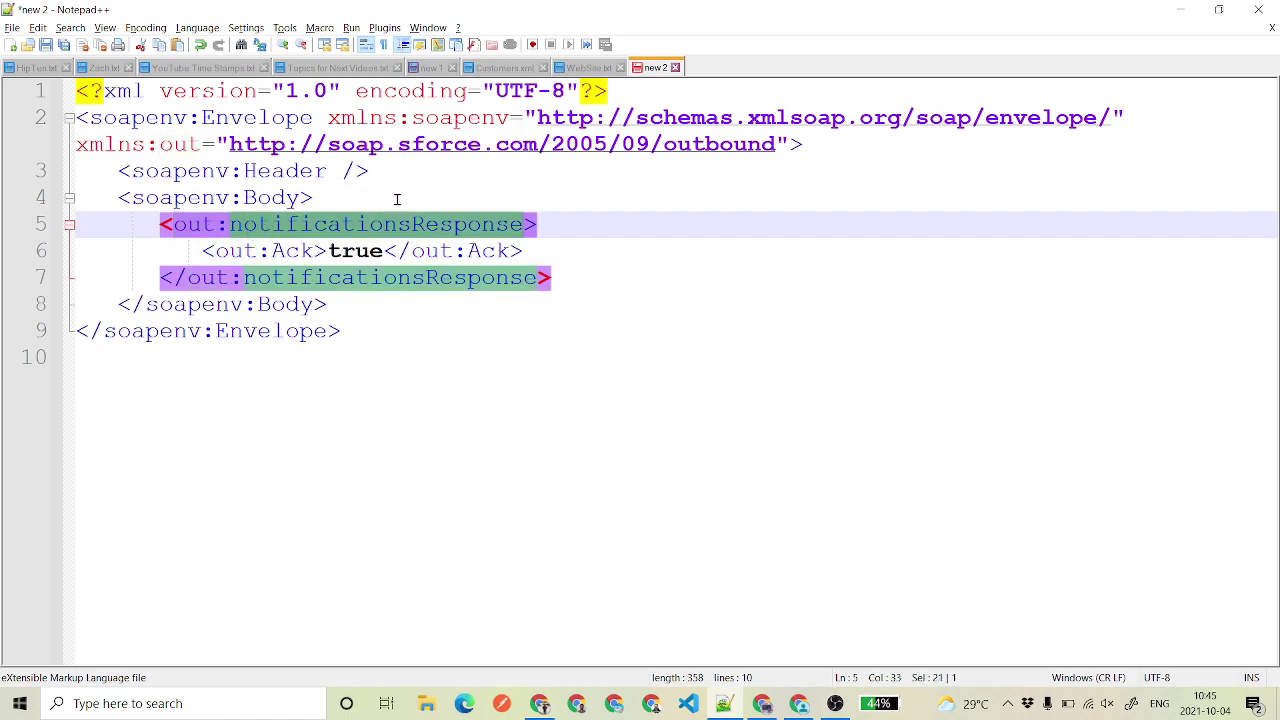
left_click_drag(203, 253, 318, 251)
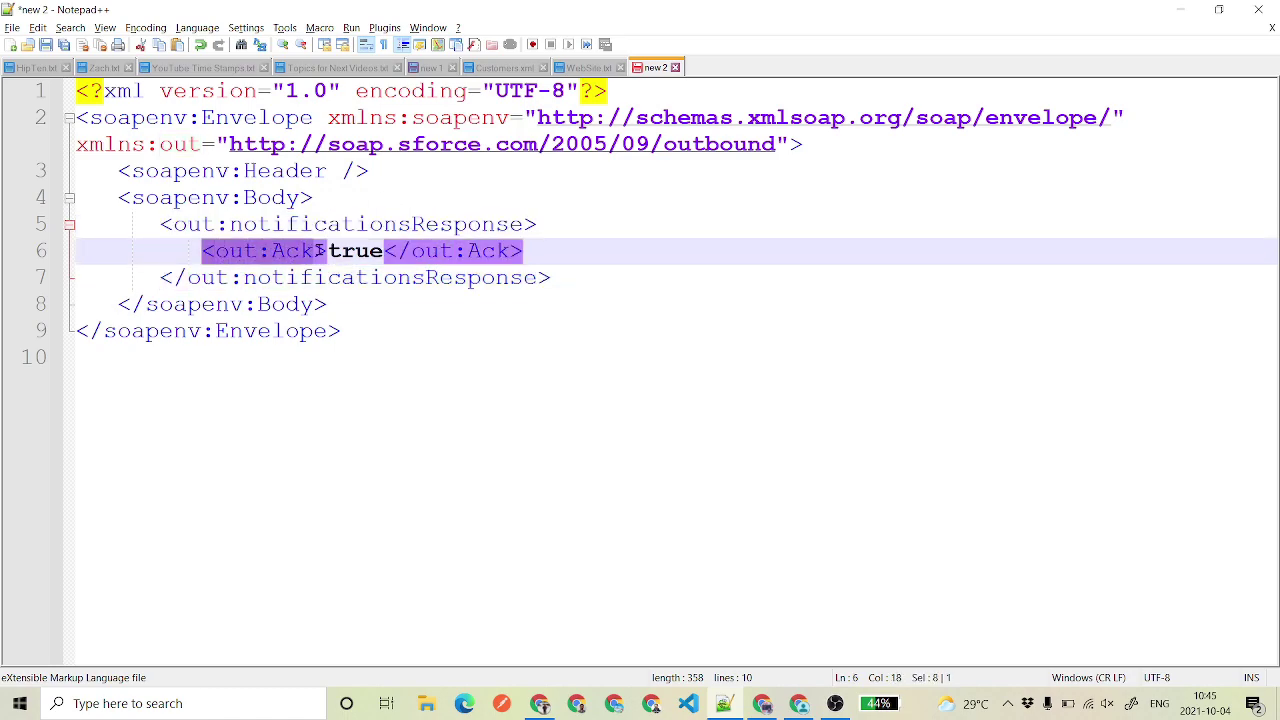
double_click(358, 256)
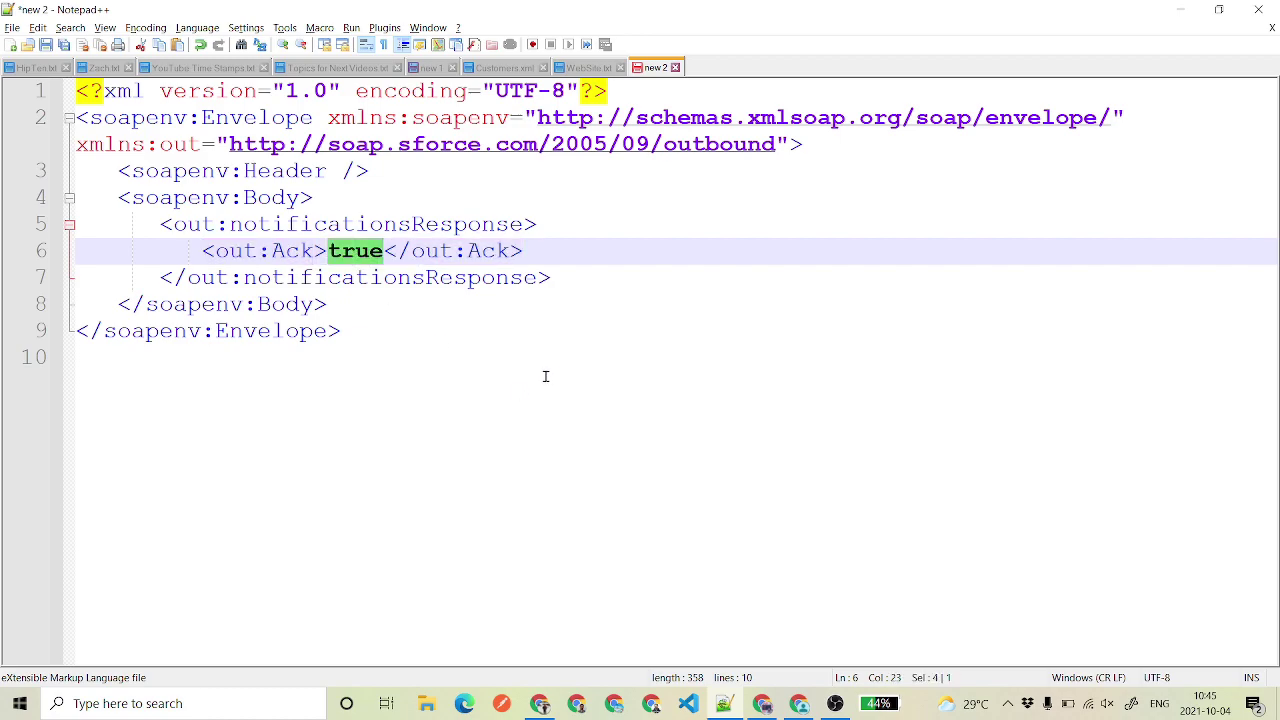
left_click(540, 703)
left_click(575, 330)
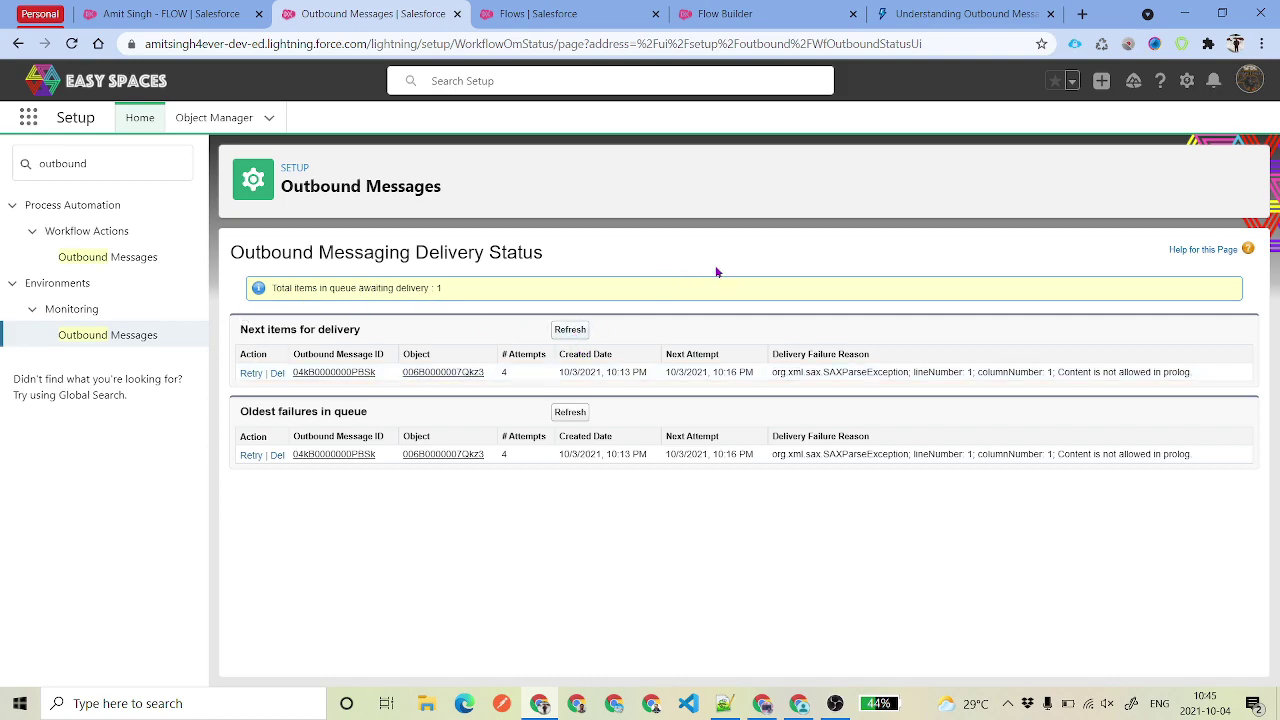
- Highlight the queued message's failure details, then start a clone of the Closed Won opportunity
left_click_drag(665, 372, 772, 392)
left_click(748, 384)
left_click(180, 11)
left_click(1227, 174)
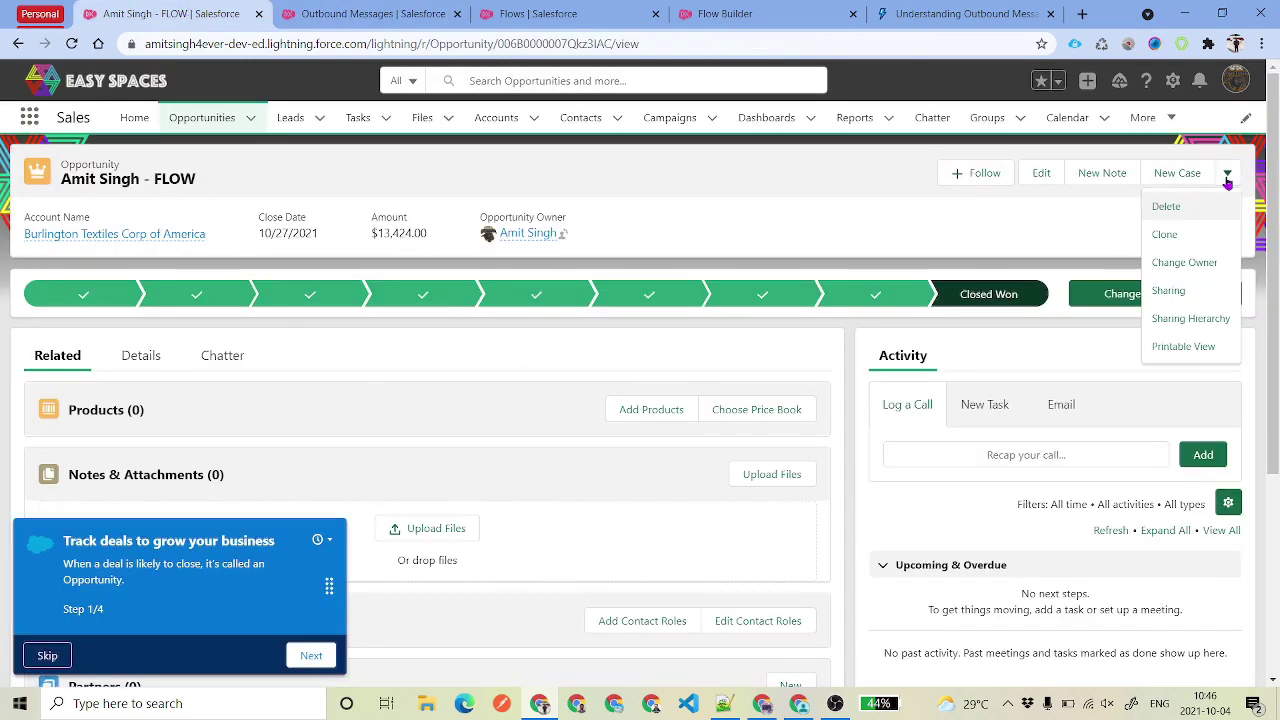
left_click(1200, 232)
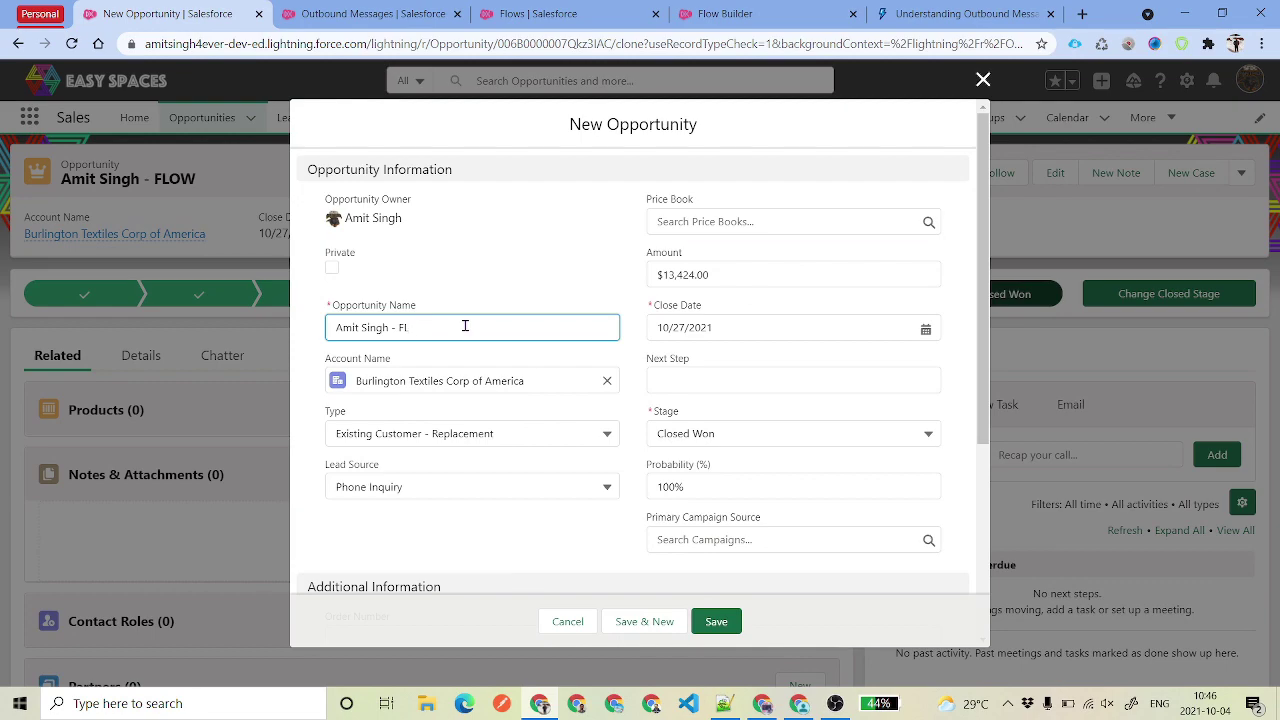
- Append 'Cloned' to the clone's Opportunity Name, leaving it unsaved, and return to Pipedream
type("d")
right_click(465, 326)
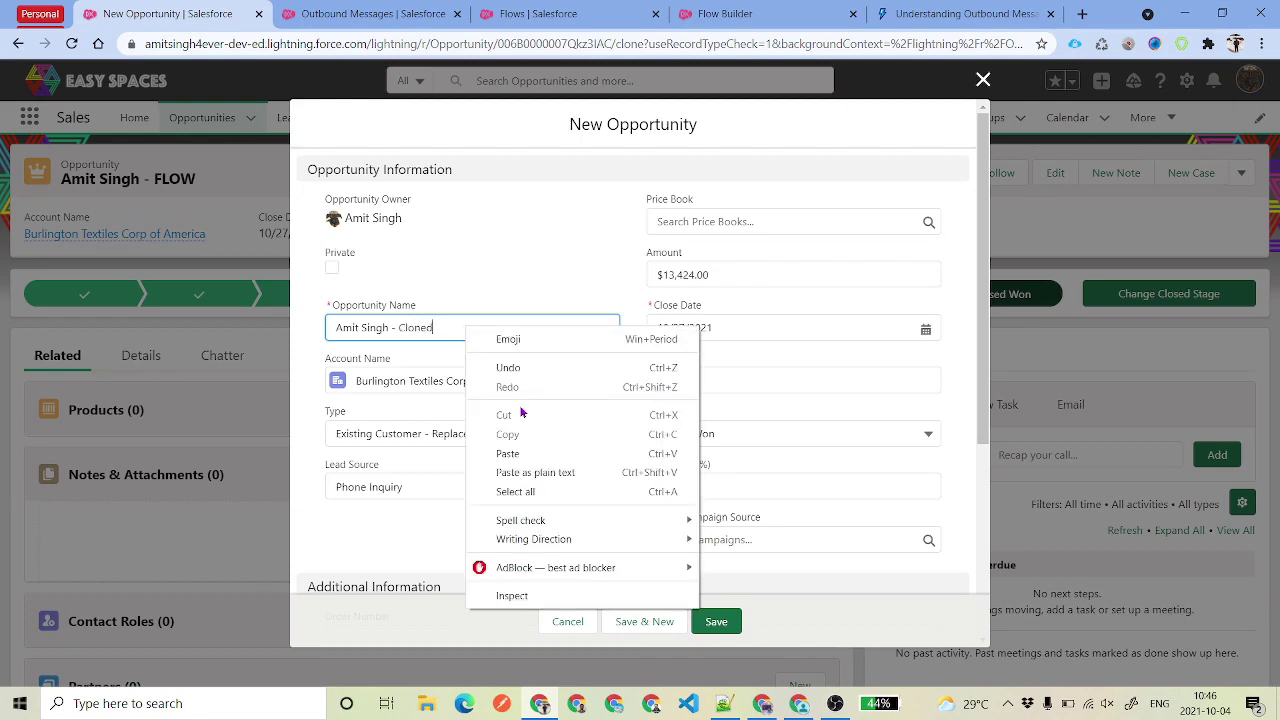
left_click(700, 514)
key("alt+Tab")
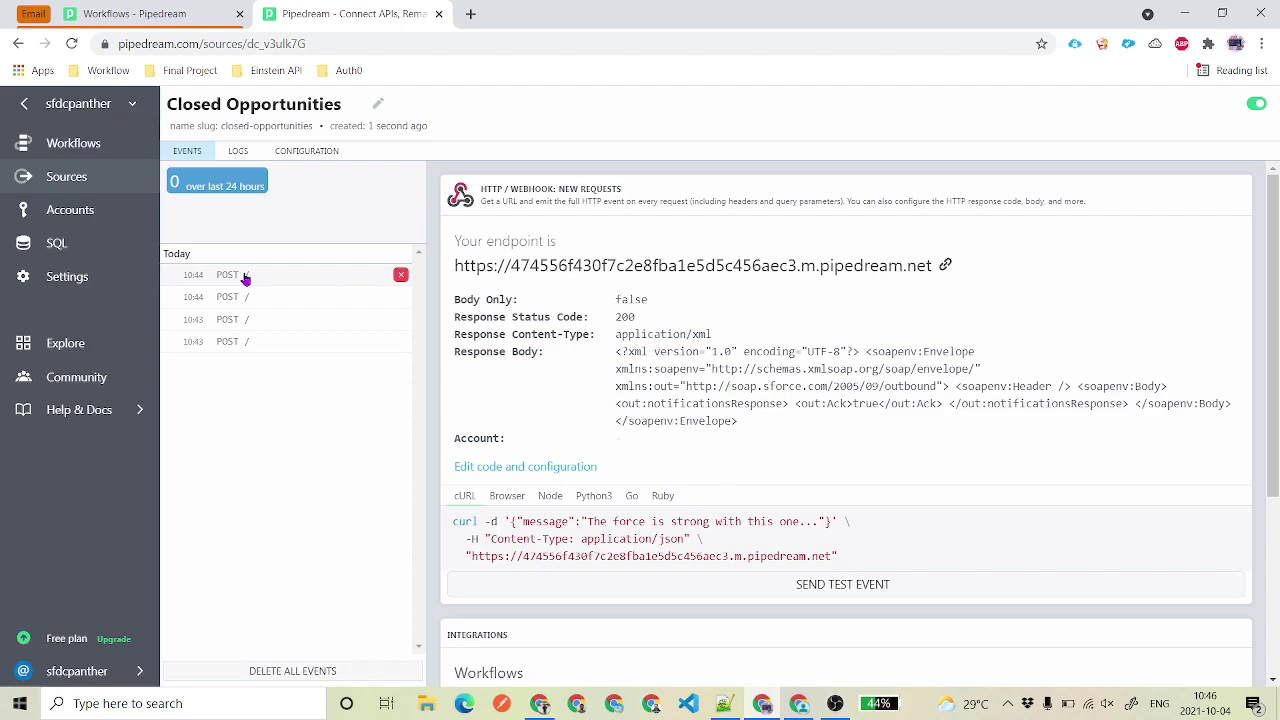
- Save the cloned Closed Won opportunity in Salesforce
key("alt+Tab")
left_click(741, 625)
key("alt+Tab")
- Inspect the newest 10:46 POST event's SOAP body for the cloned opportunity, then go to Outbound Messages
left_click(276, 278)
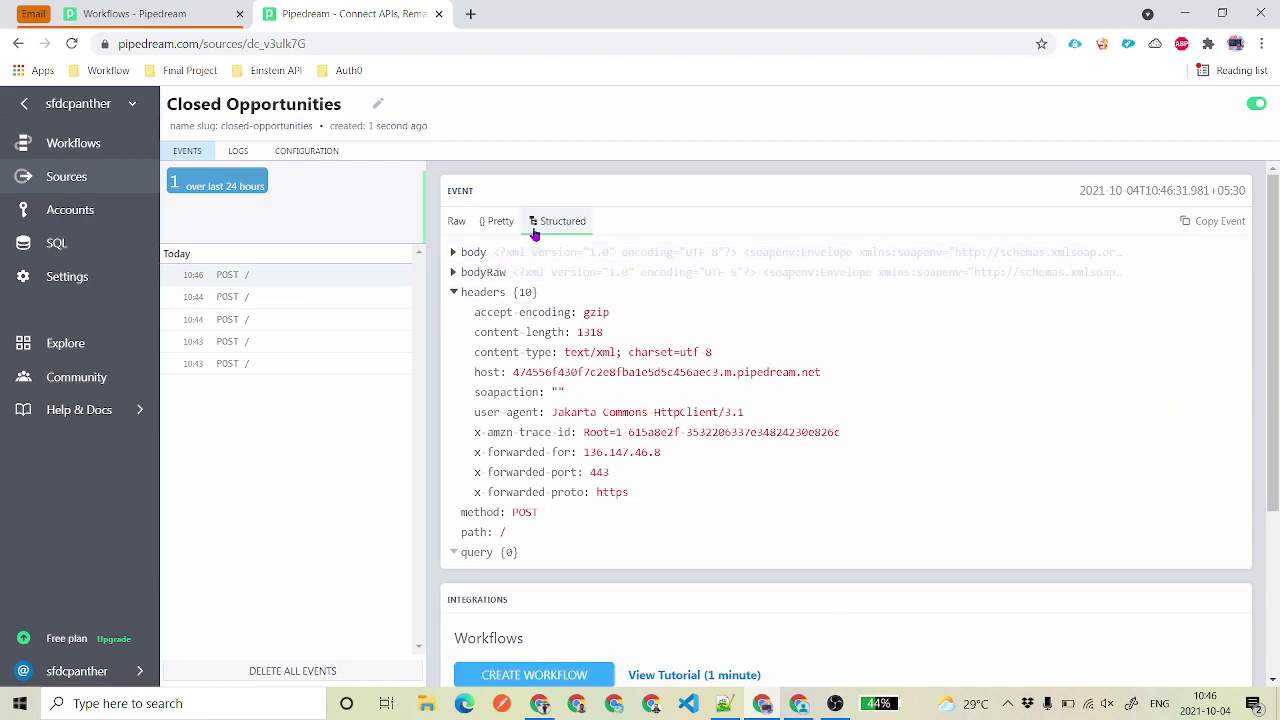
scroll(520, 372, "down", 2)
scroll(523, 309, "up", 2)
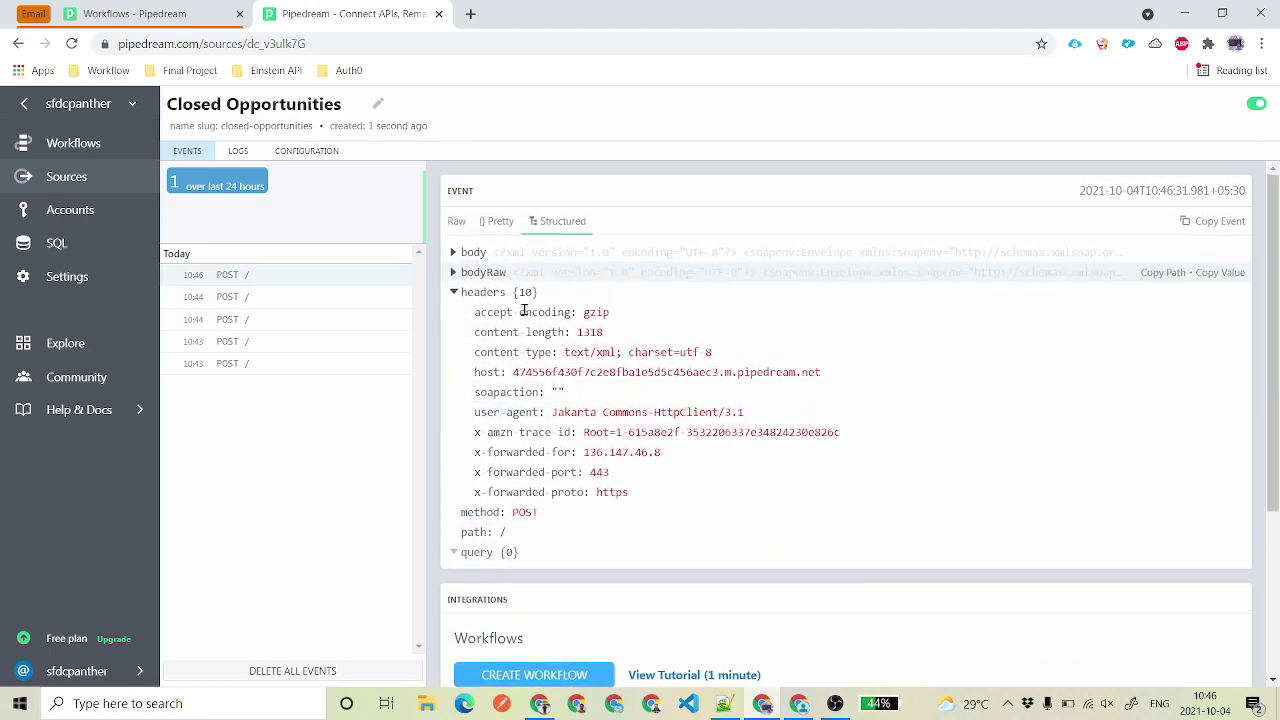
left_click(453, 252)
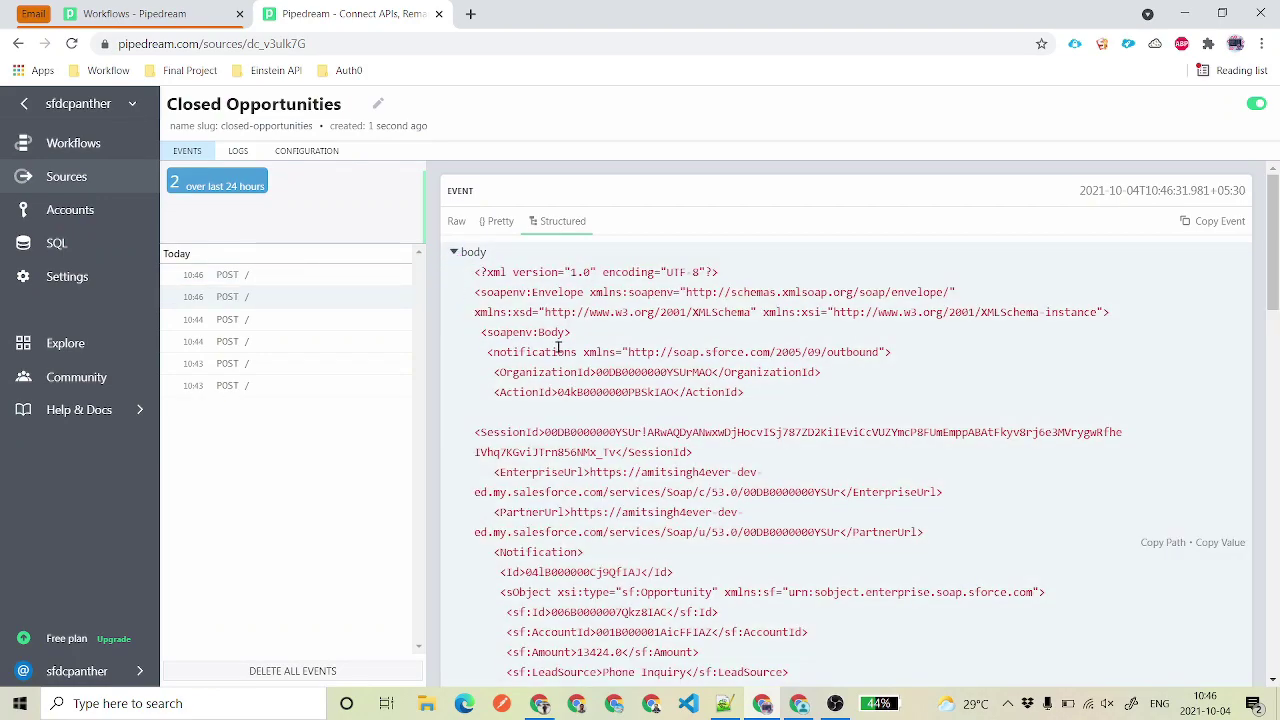
left_click_drag(476, 268, 717, 416)
scroll(720, 410, "down", 2)
scroll(726, 392, "down", 1)
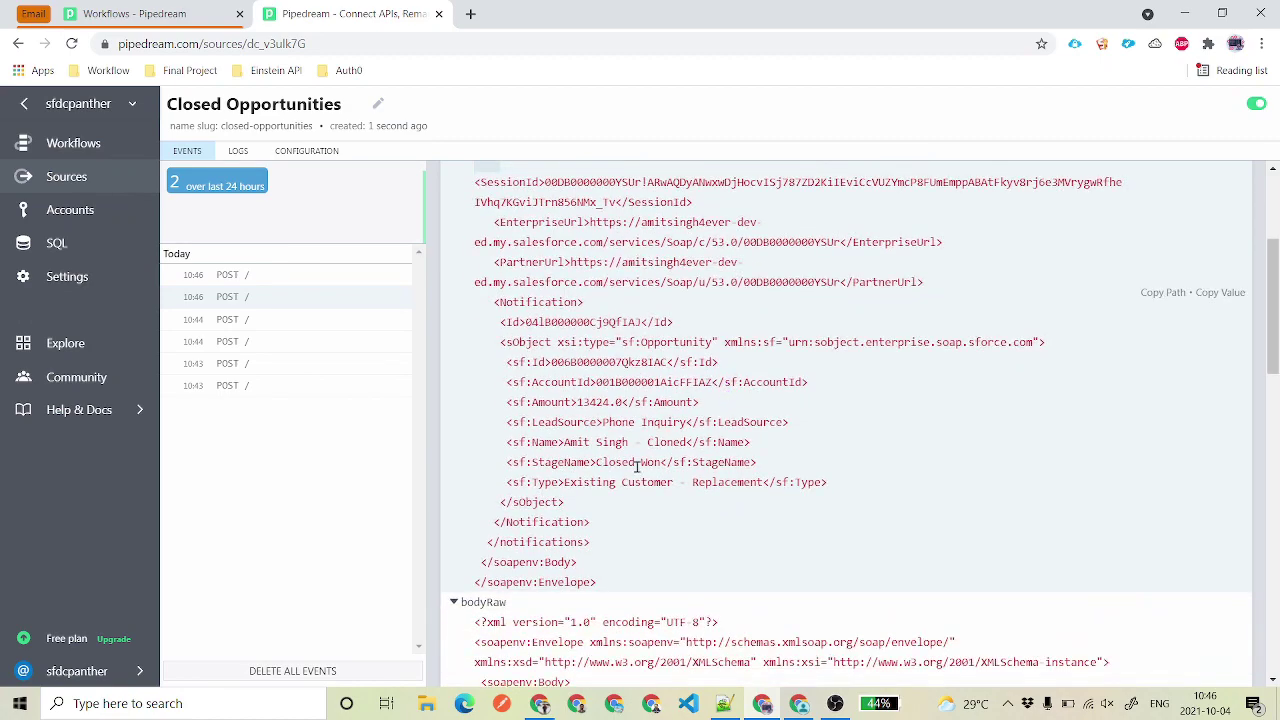
mouse_move(564, 441)
left_mouse_down()
mouse_move(714, 442)
mouse_move(688, 438)
left_mouse_up()
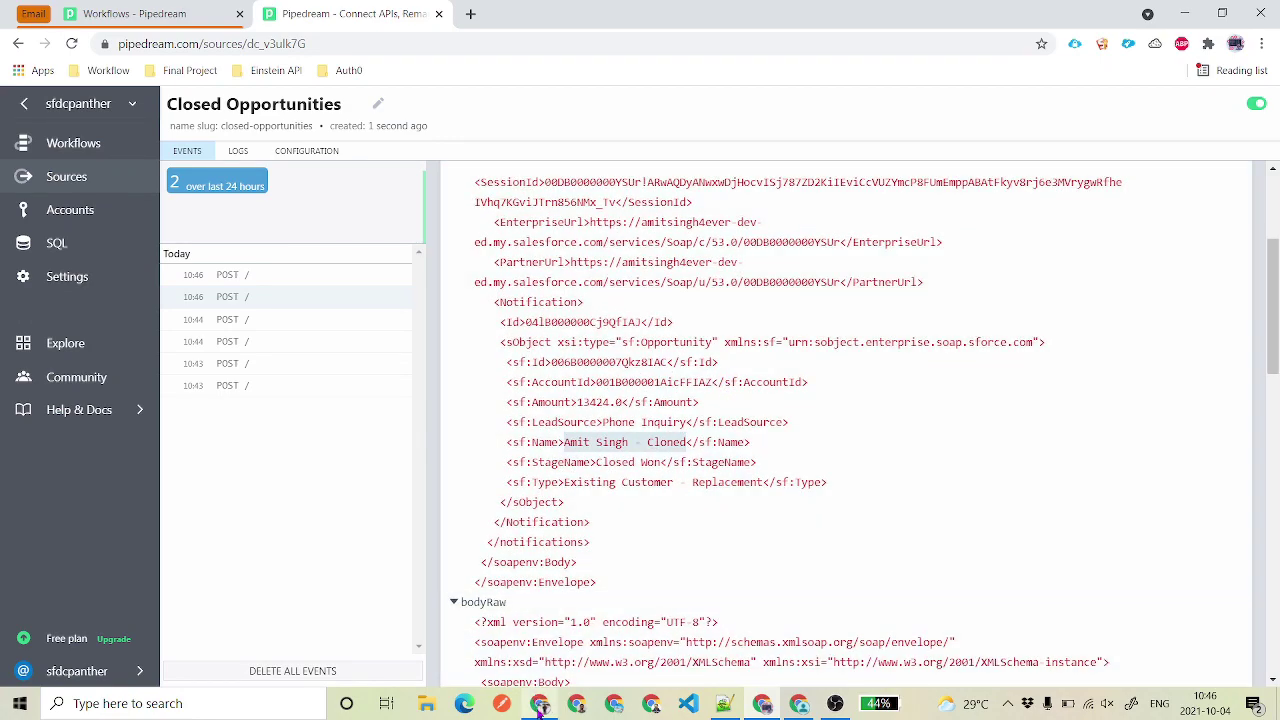
key("alt+Tab")
left_click(380, 10)
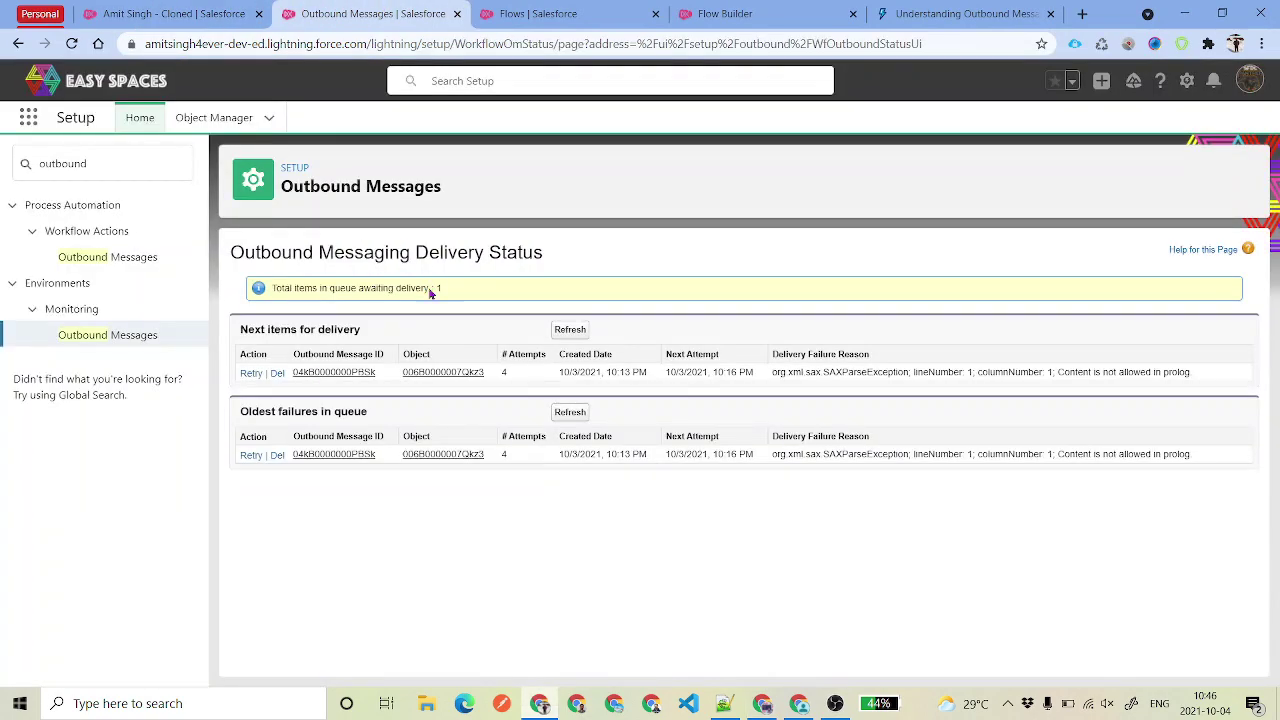
- Reload Outbound Messages to confirm 0 items awaiting delivery and no failures, then return to Pipedream
left_click(73, 44)
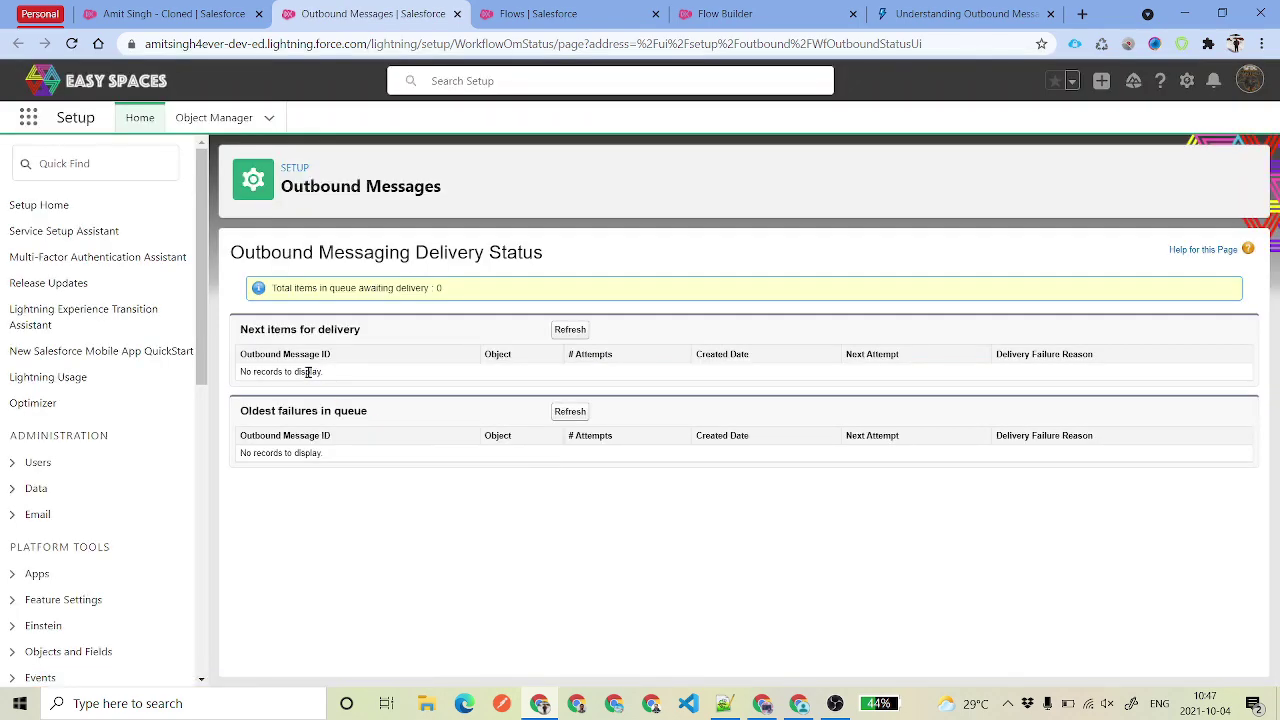
left_click_drag(240, 369, 757, 380)
left_click(720, 387)
left_click(763, 704)
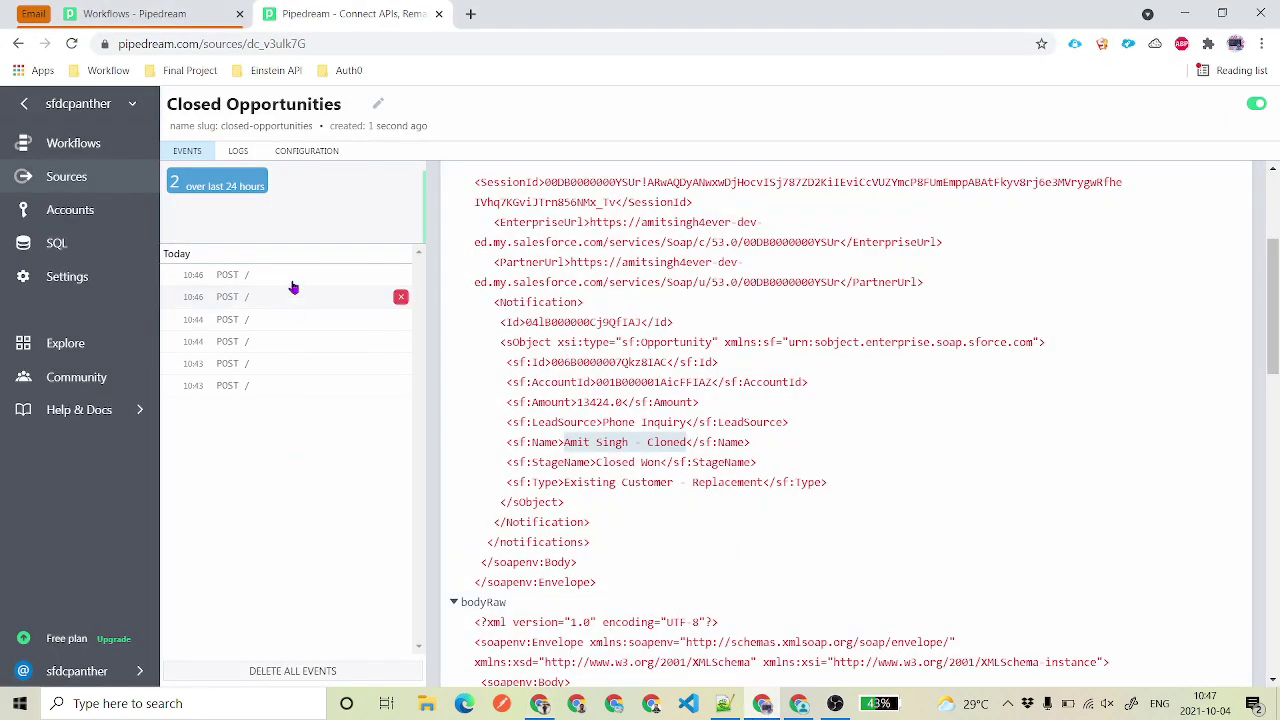
left_click(292, 275)
- Expand the other 10:46 event's body to read the original opportunity's SOAP notification, Amount 13424.0
scroll(717, 362, "up", 3)
left_click(456, 252)
scroll(627, 372, "down", 3)
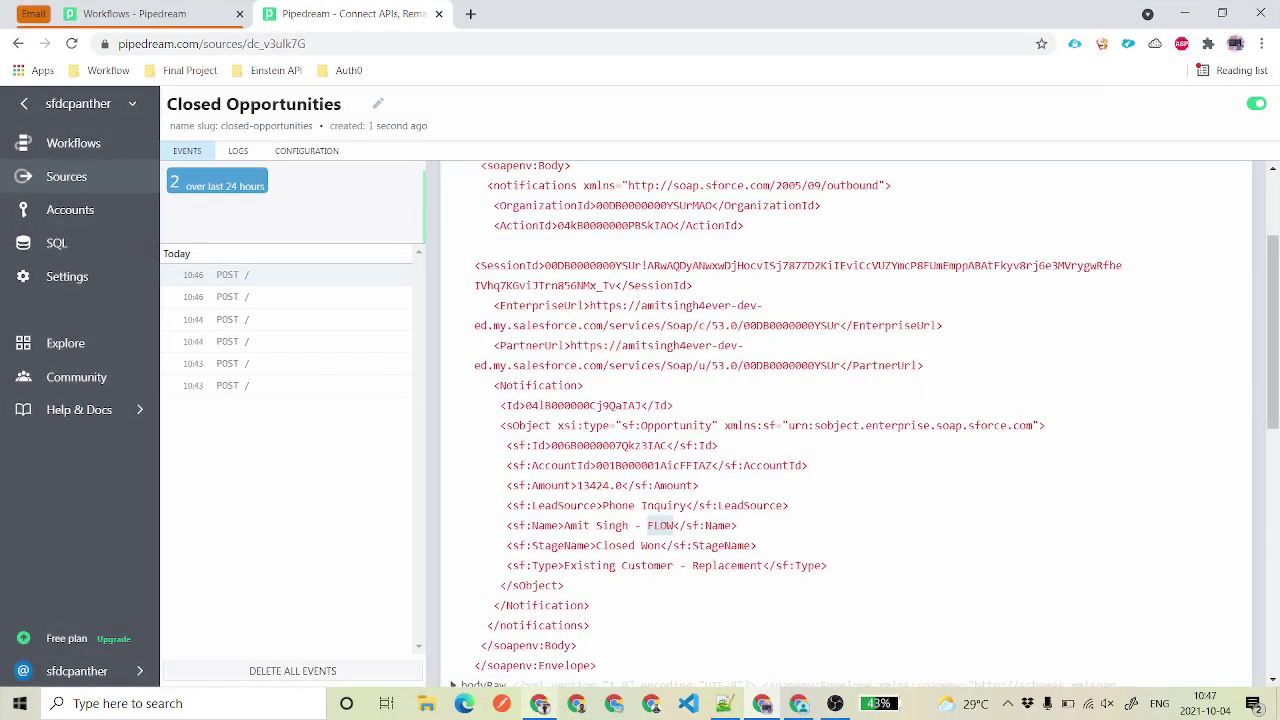
key("alt+Tab")
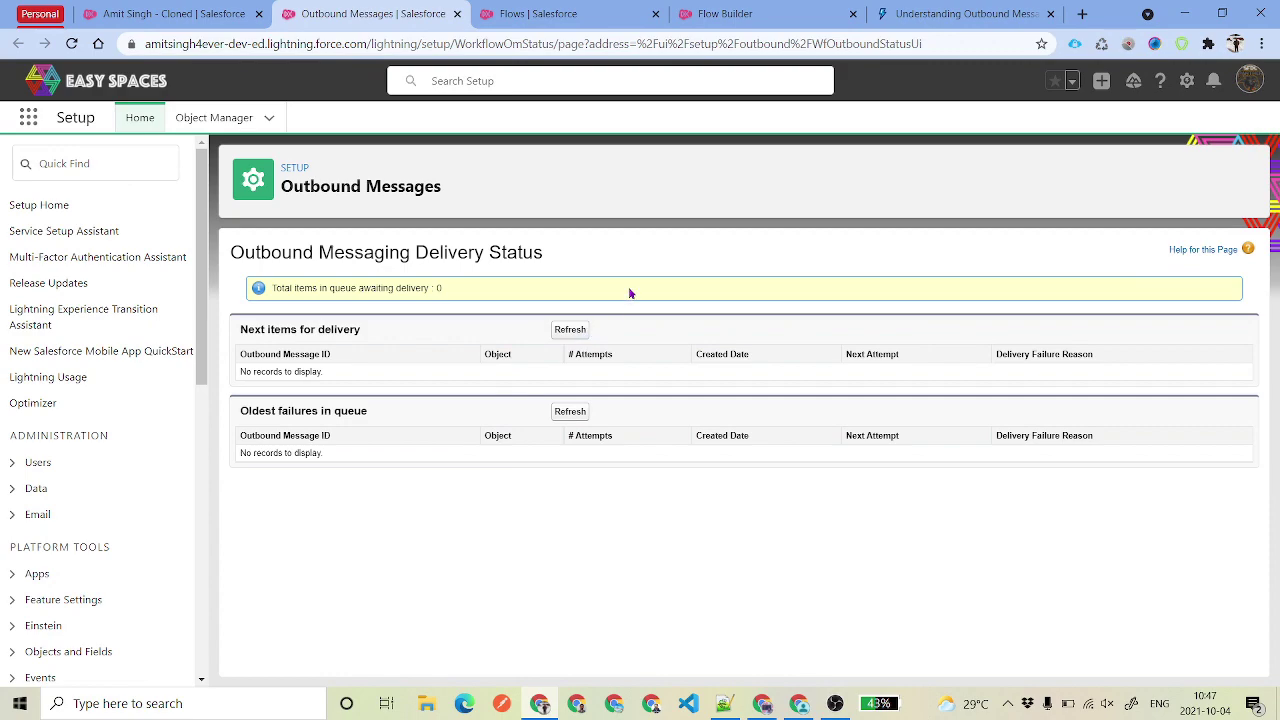